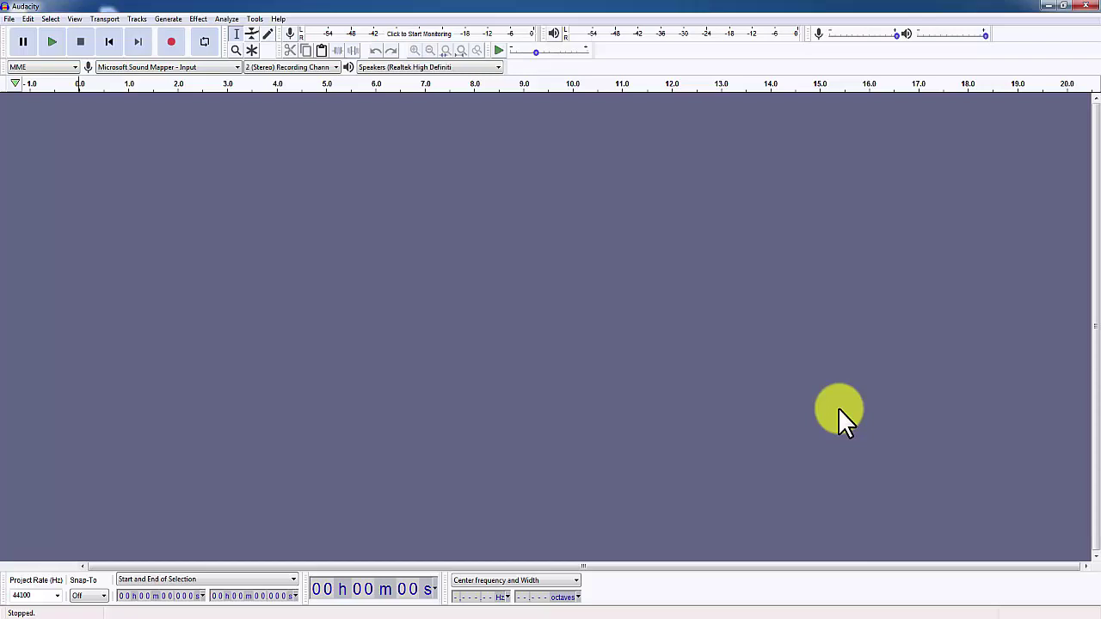
click(506, 300)
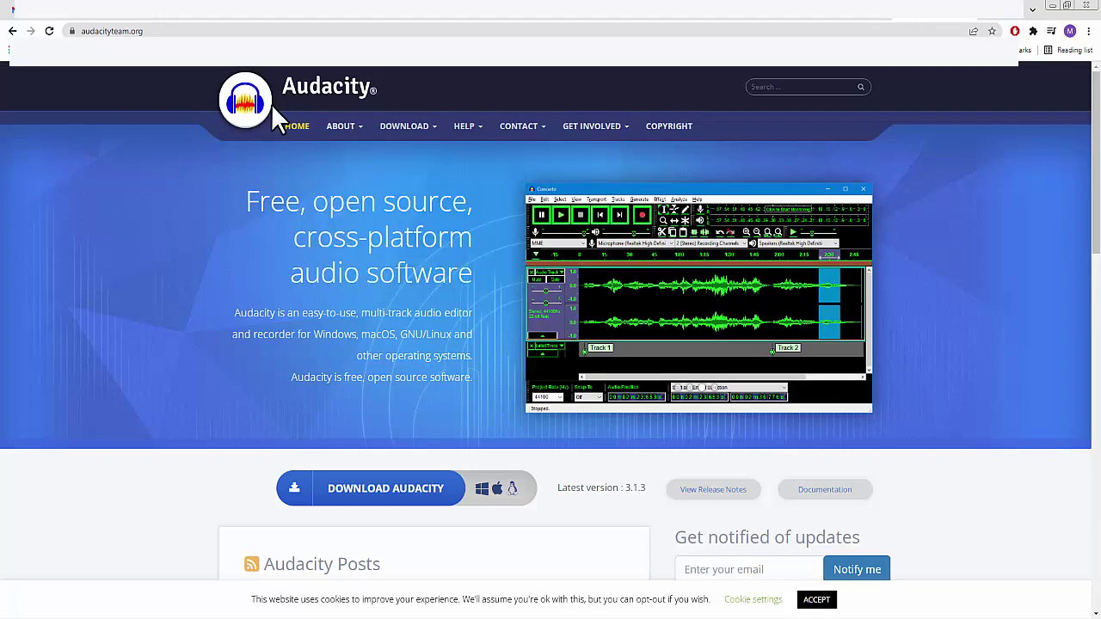
Step: Open the official Audacity website from the Google search results and go to its download page
key(alt+Left)
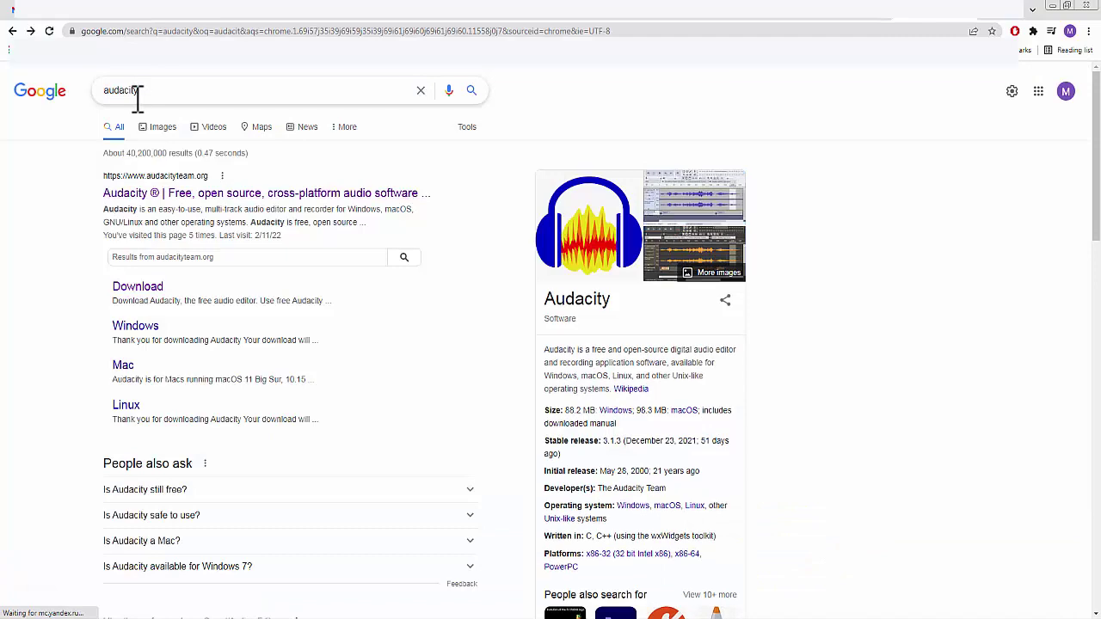
click(208, 202)
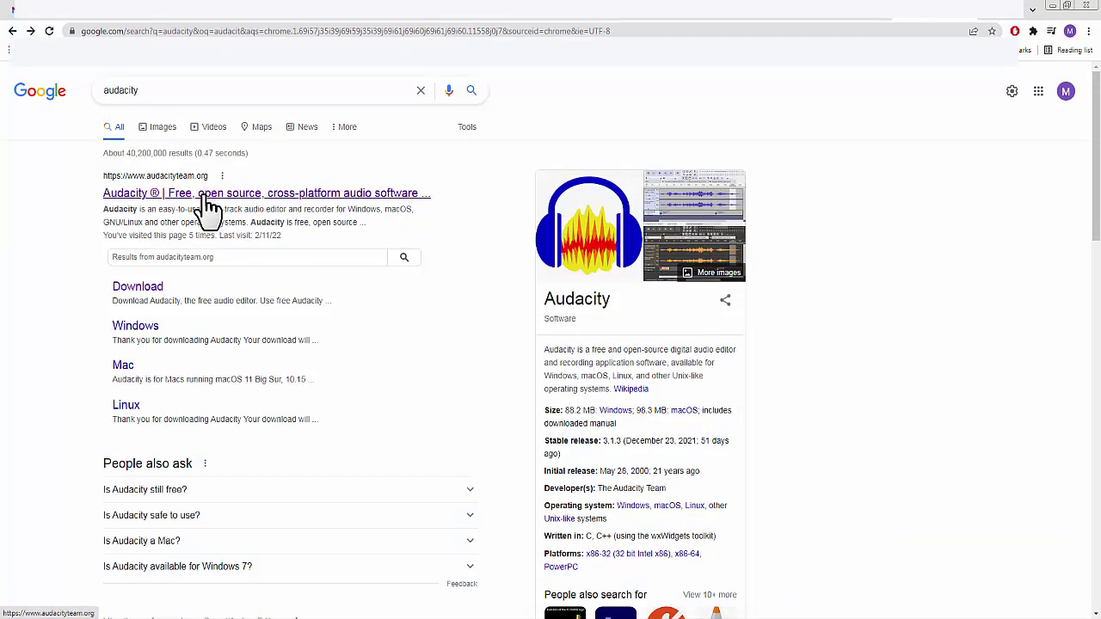
mouse_move(404, 163)
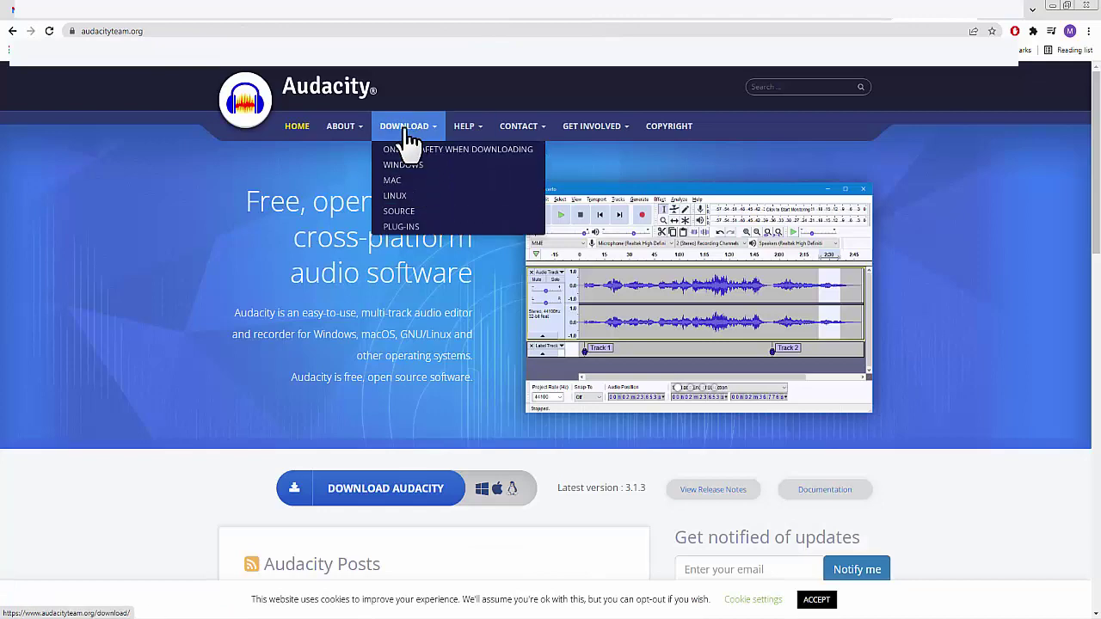
click(403, 141)
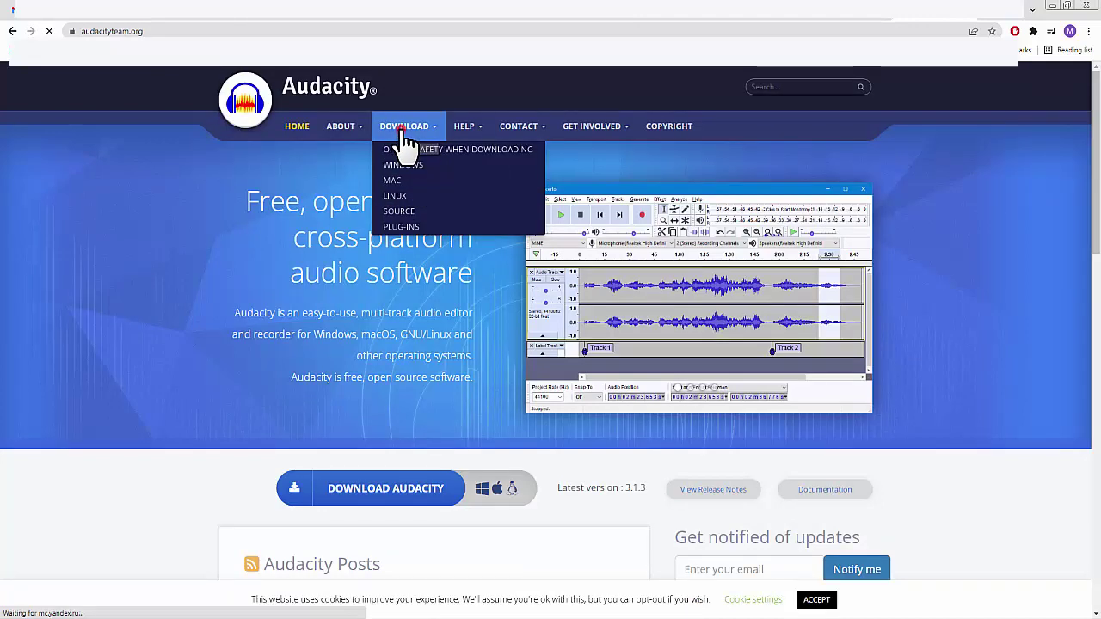
Step: Follow the download link for Windows, Mac or Linux to FossHub and download the Audacity Windows 32-bit installer
scroll(915, 268, down, 4)
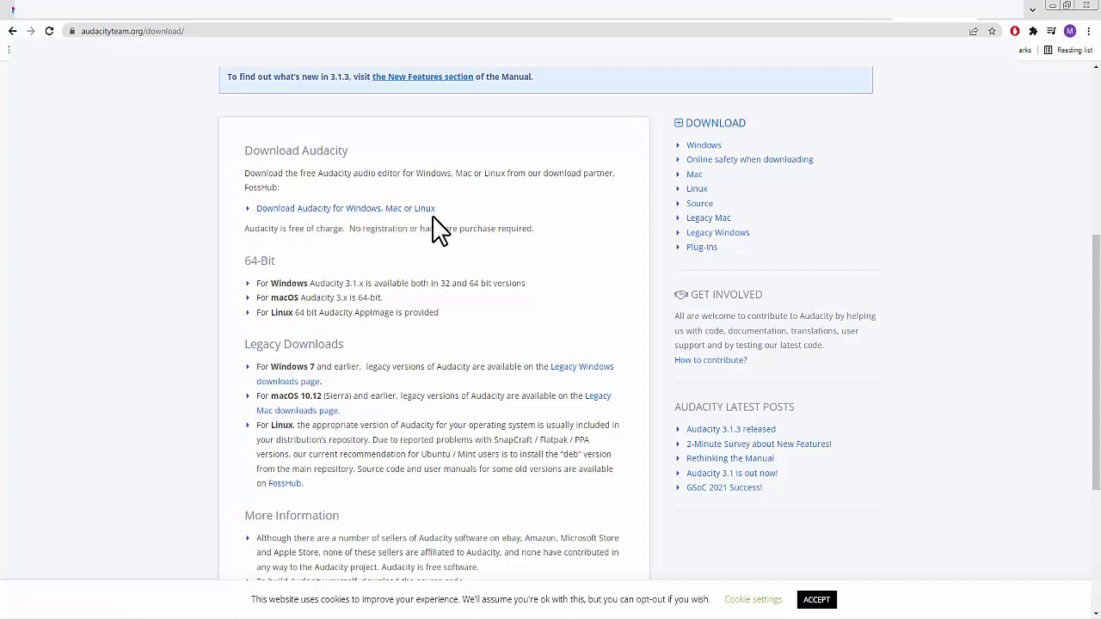
click(305, 209)
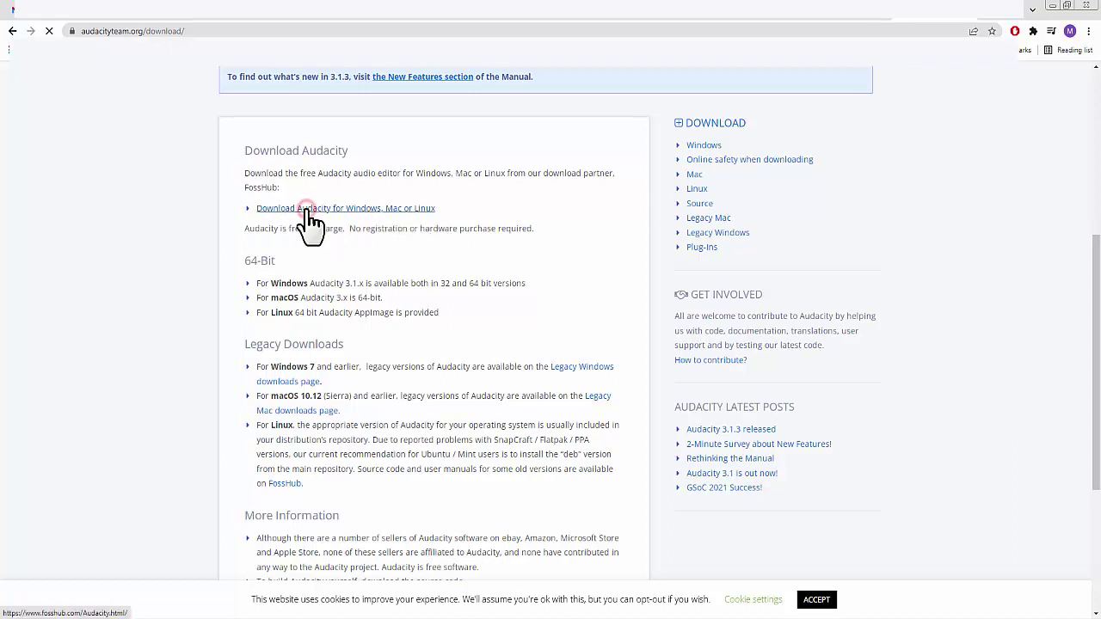
scroll(937, 240, down, 3)
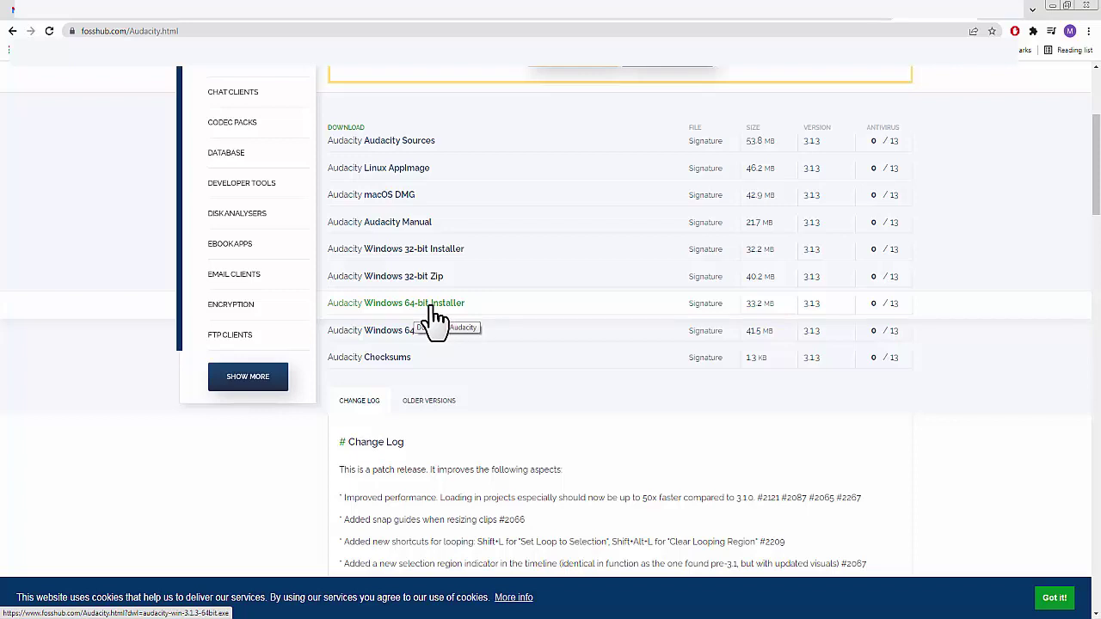
click(426, 249)
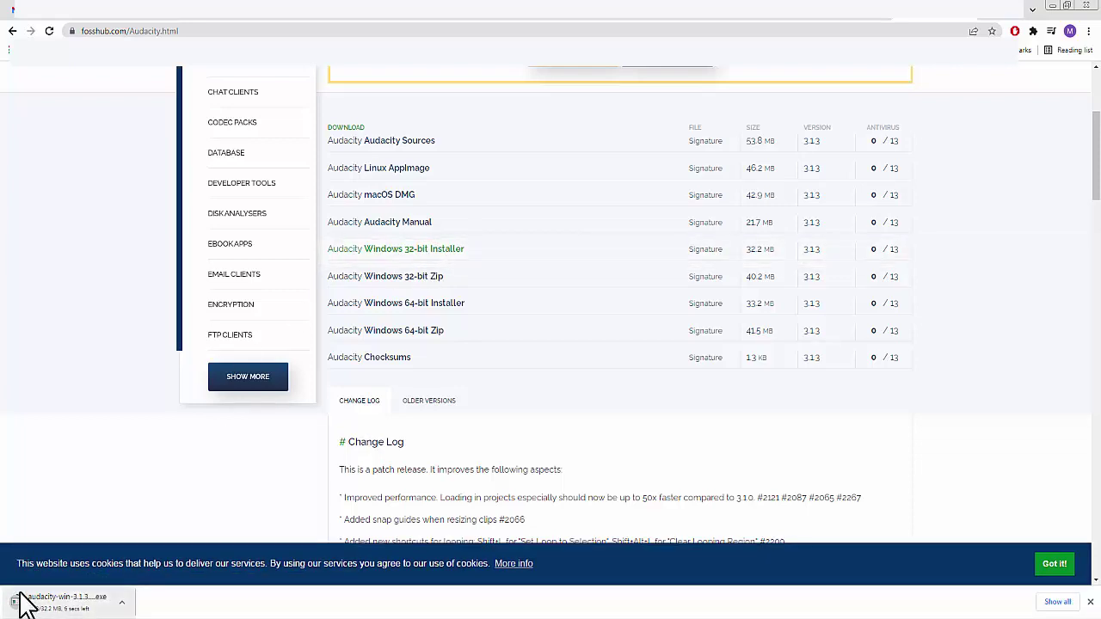
Step: Show the downloaded installer in its folder and launch audacity-win-3.1.3-32bit (1)
click(121, 602)
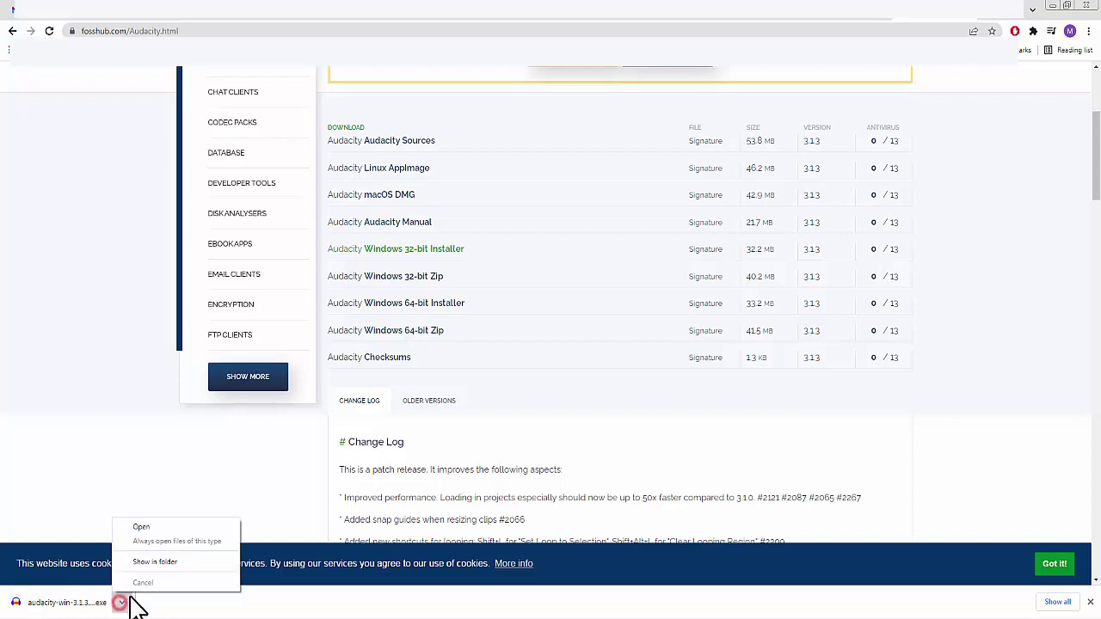
click(177, 569)
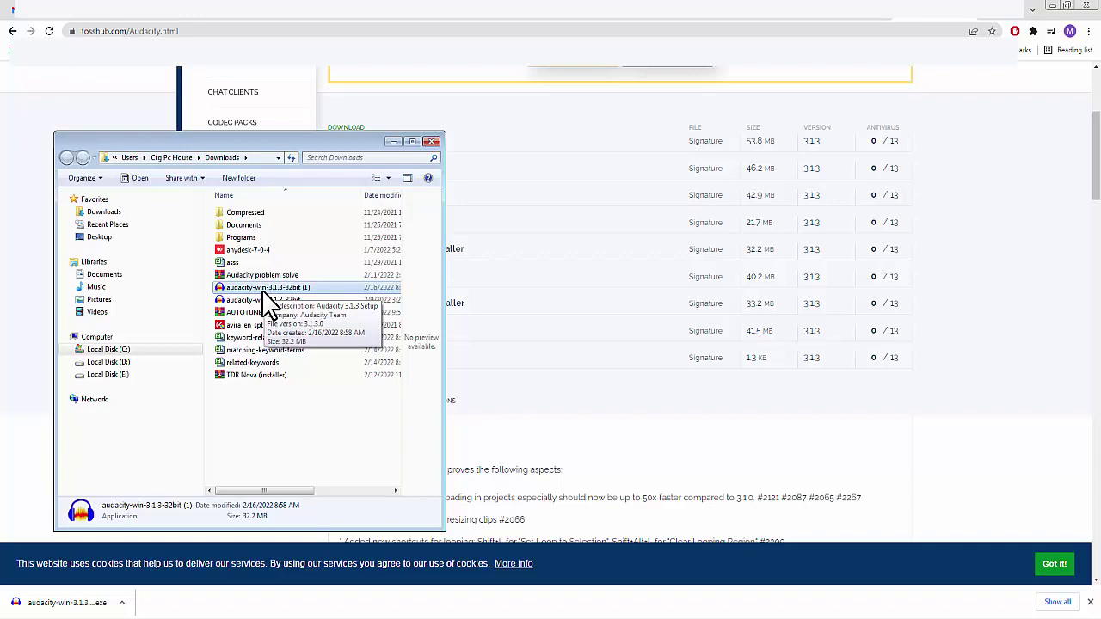
double_click(263, 291)
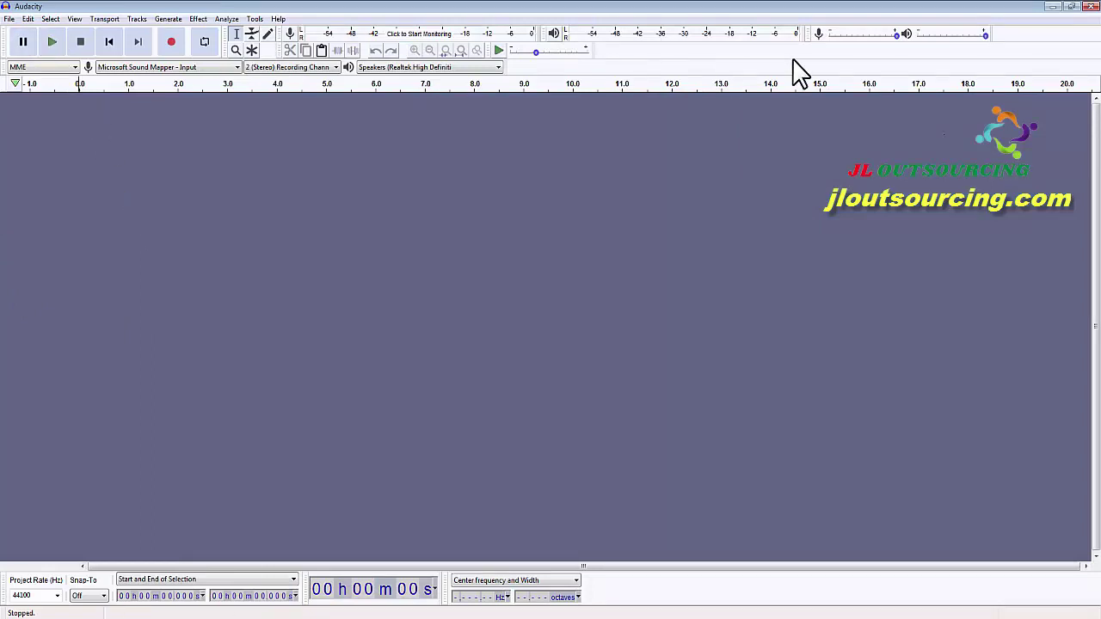
Step: Choose 44100 Hz as the project rate and review the other available sample rates
click(56, 595)
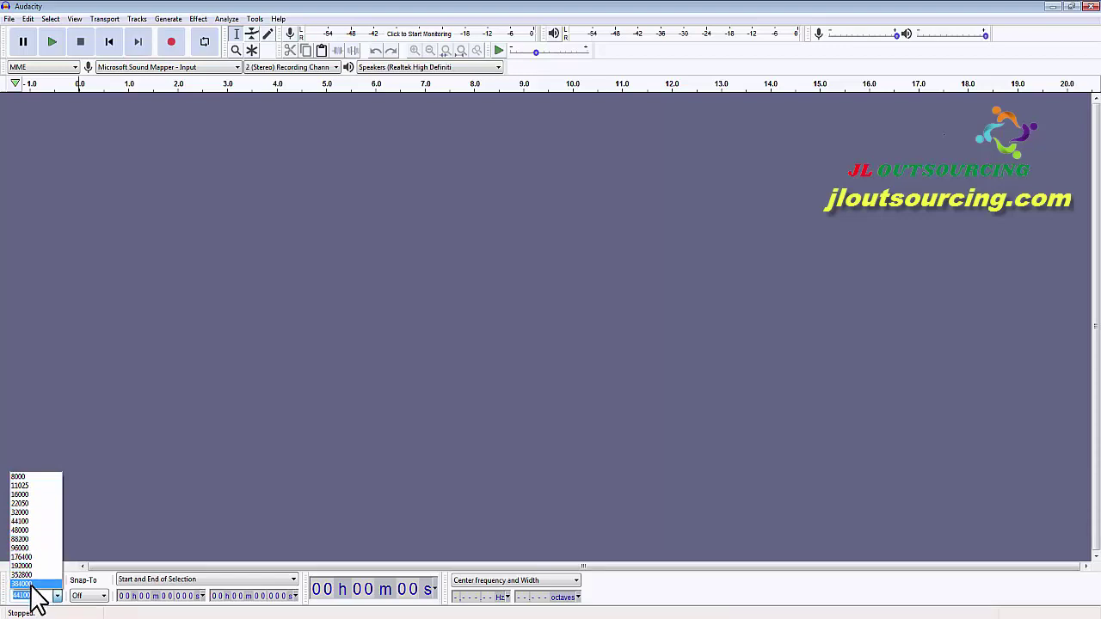
click(29, 522)
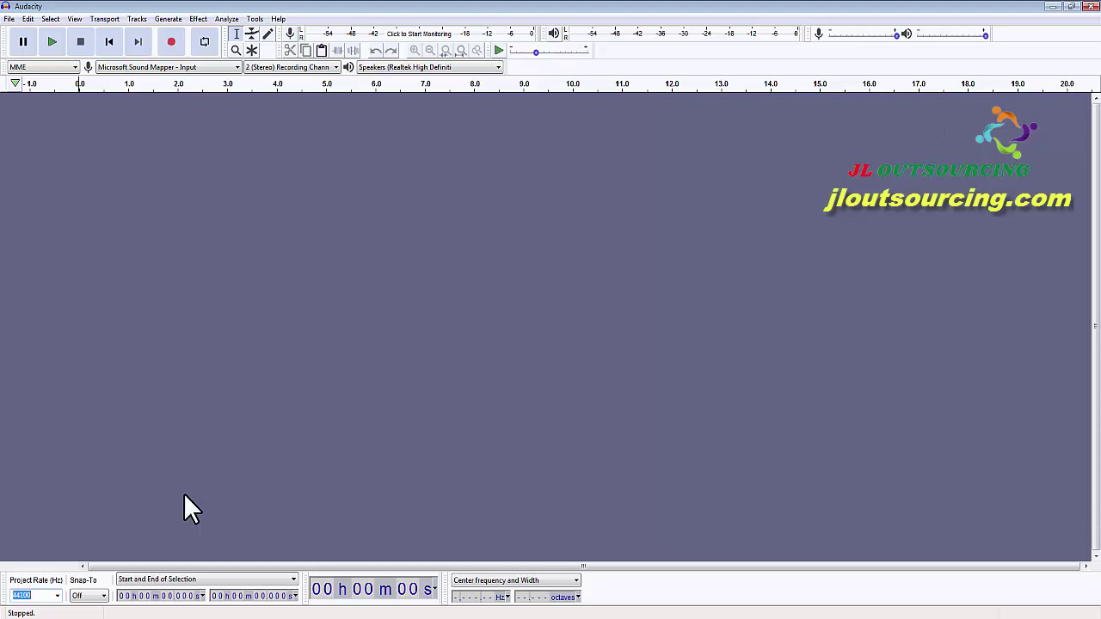
click(57, 596)
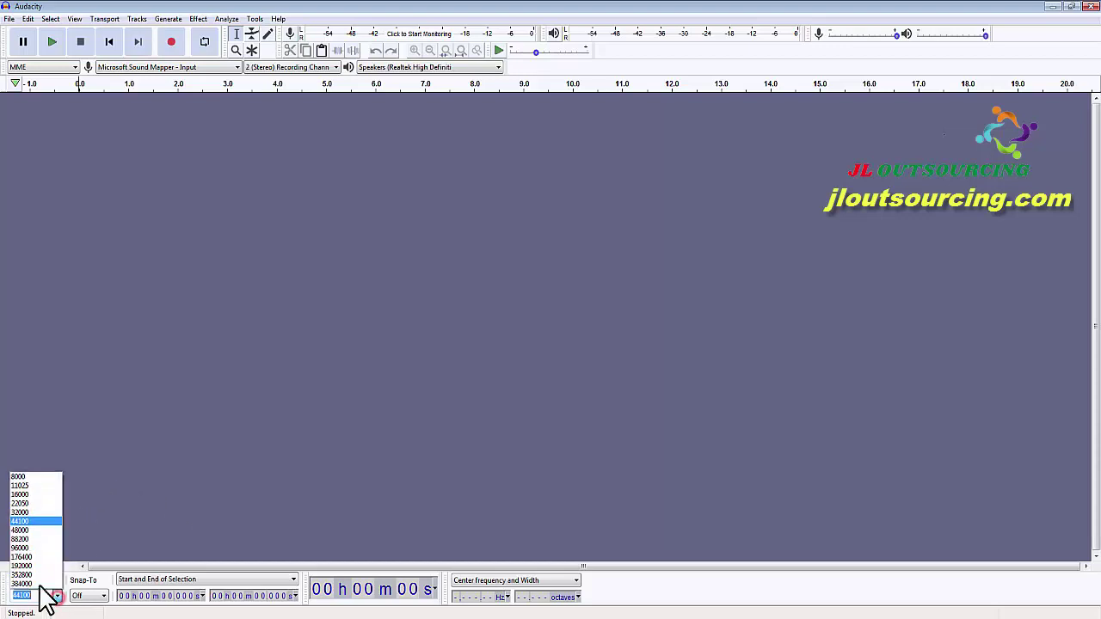
click(127, 468)
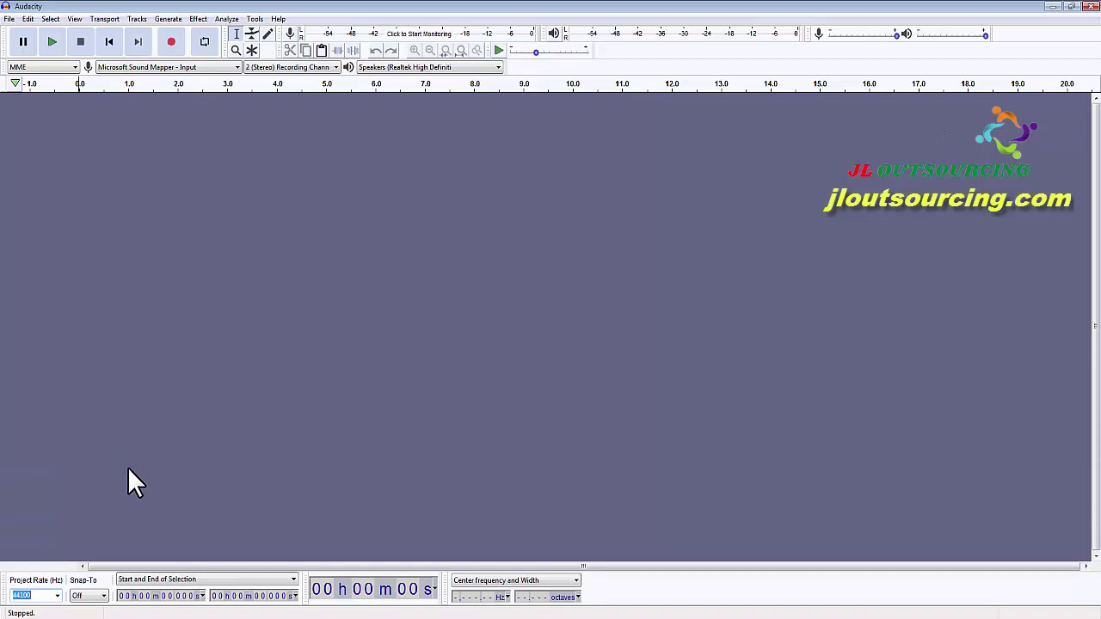
click(58, 596)
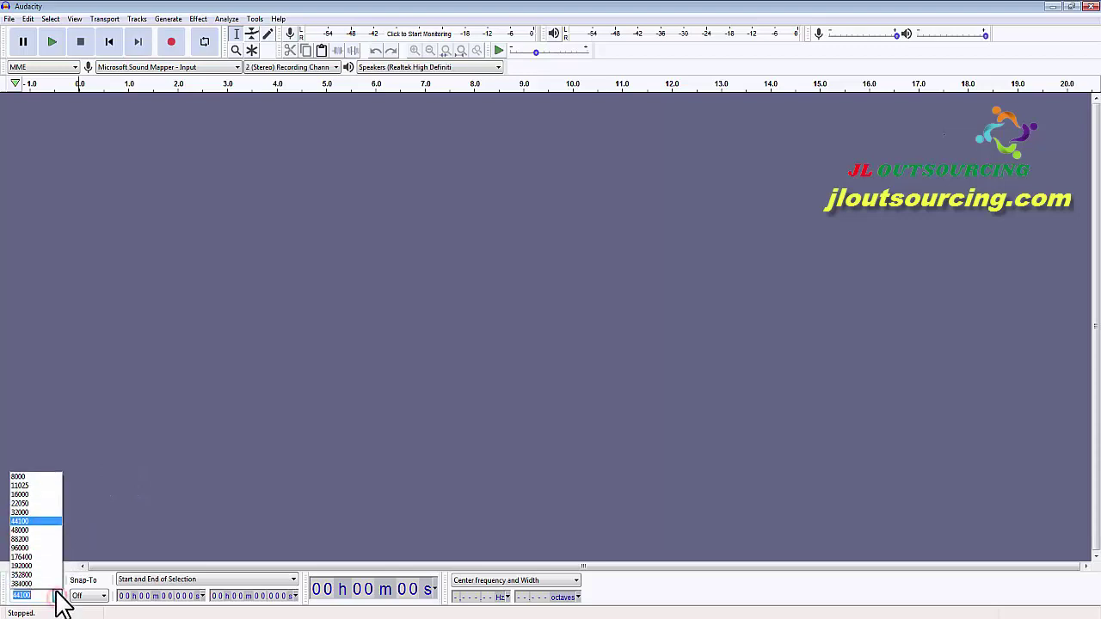
click(174, 435)
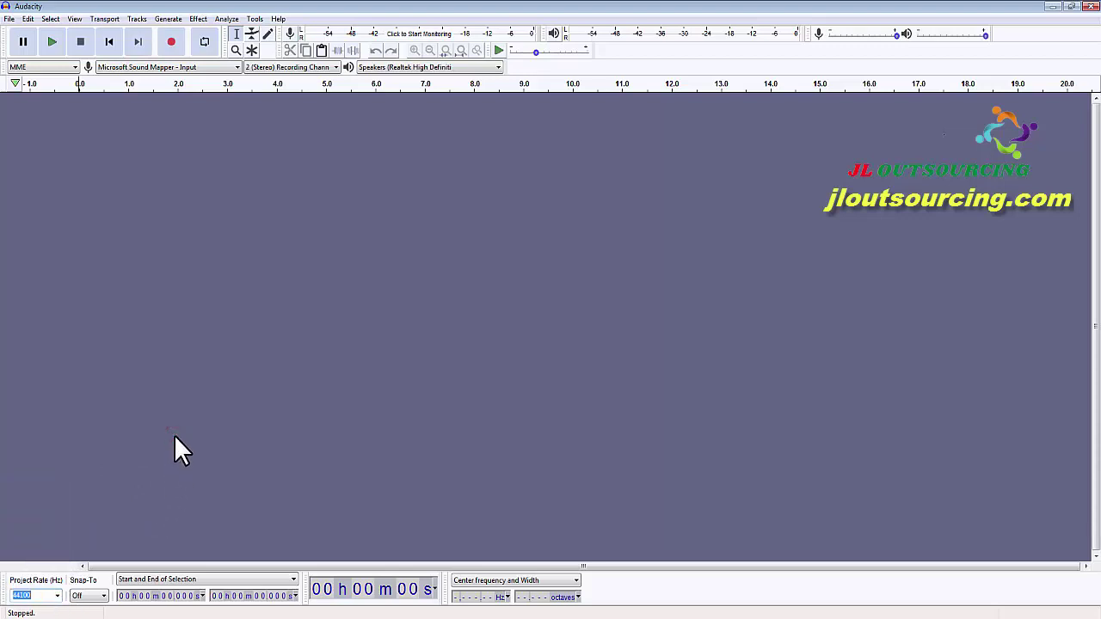
Step: Set the project rate to 48000 Hz
click(57, 595)
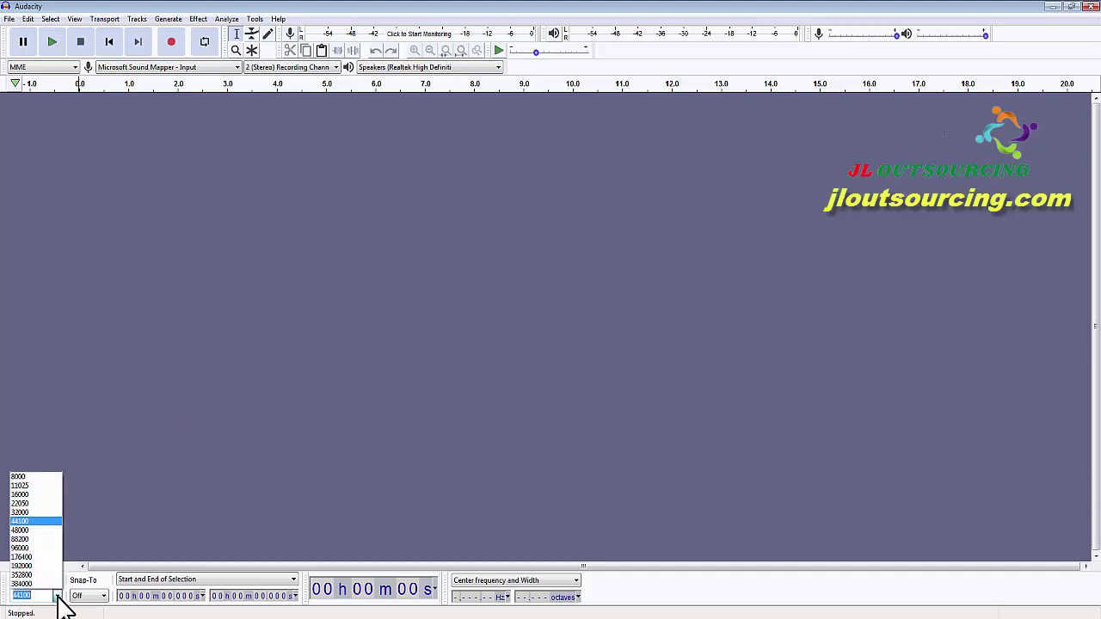
click(37, 529)
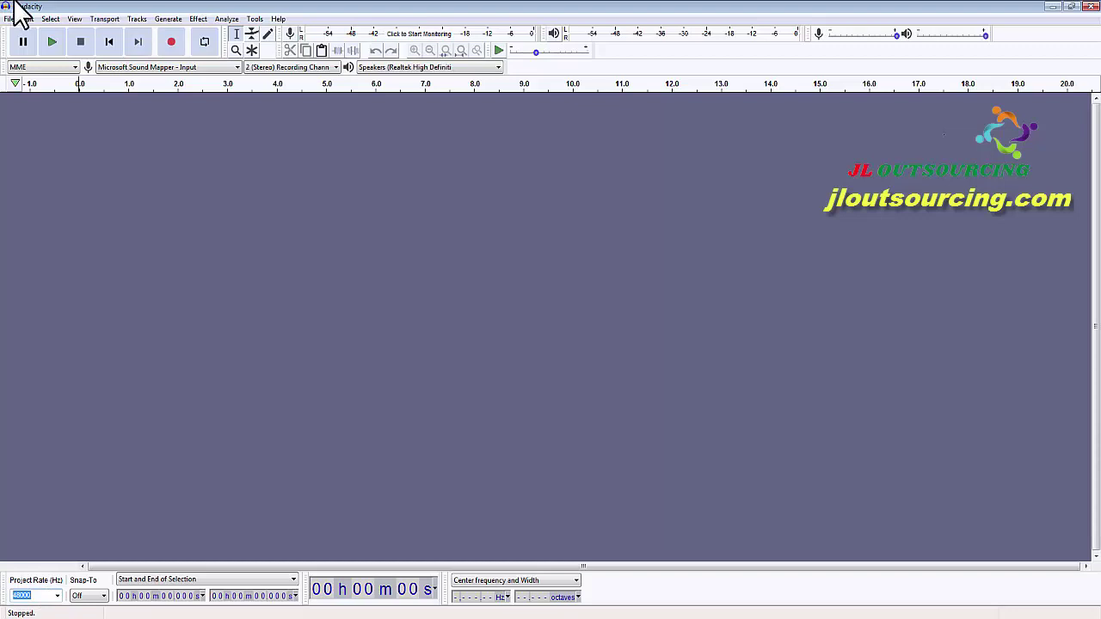
click(117, 486)
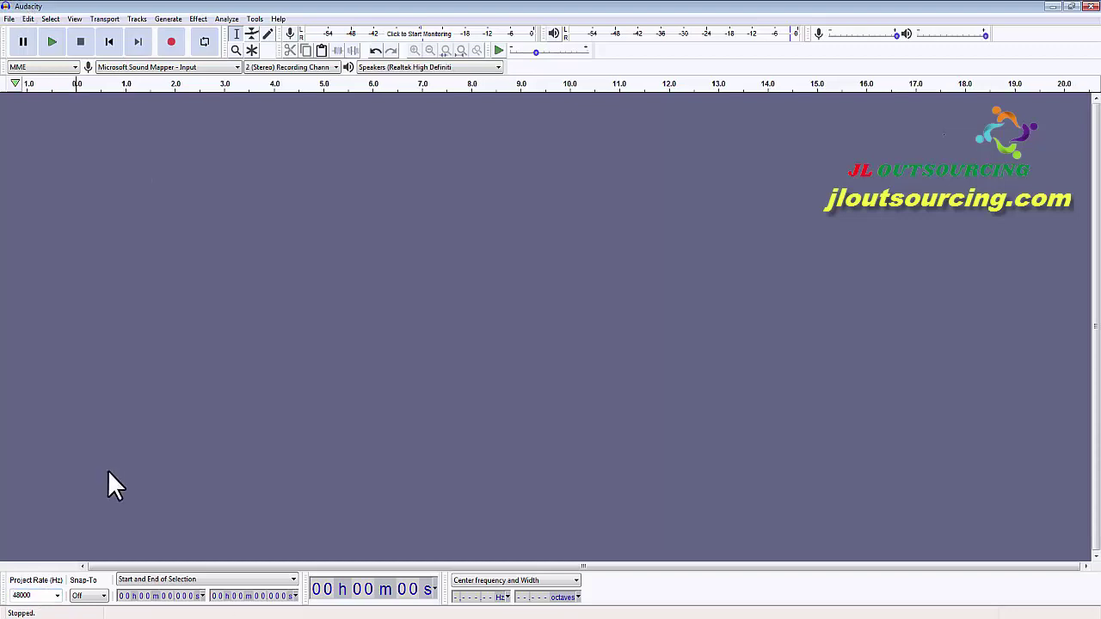
click(58, 595)
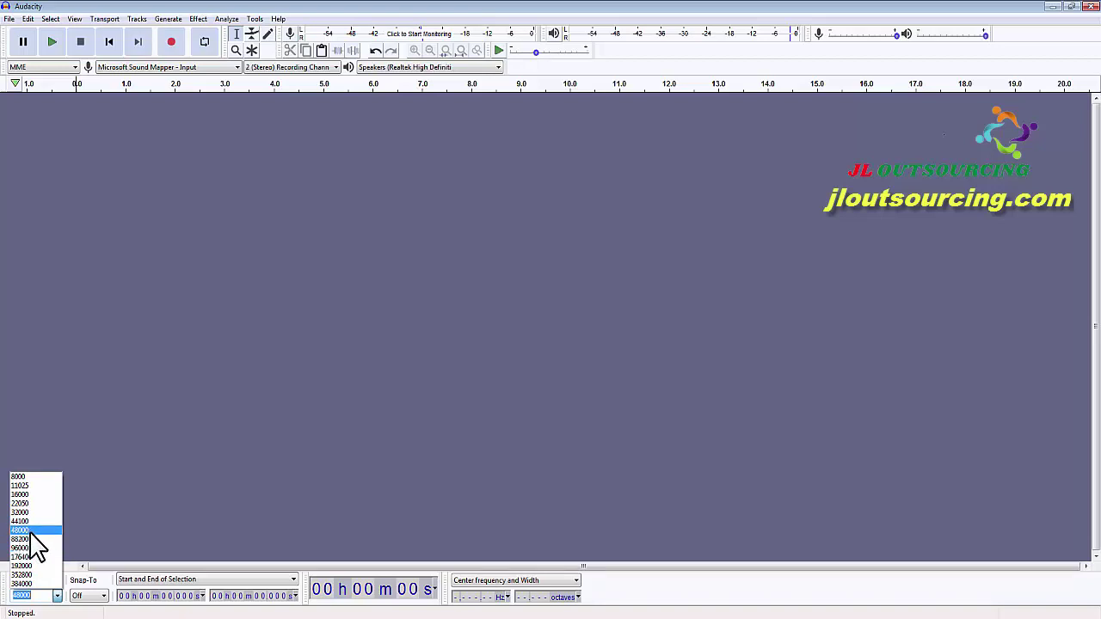
click(30, 530)
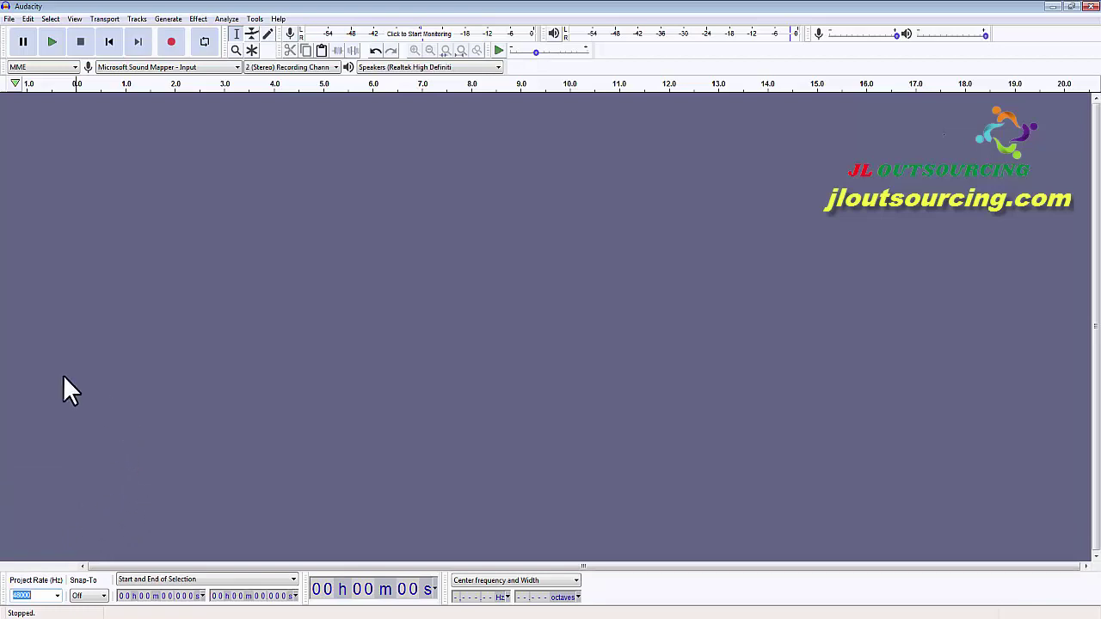
click(111, 380)
Step: Select MME as the audio host and Microsoft Sound Mapper - Input as the recording device
click(74, 69)
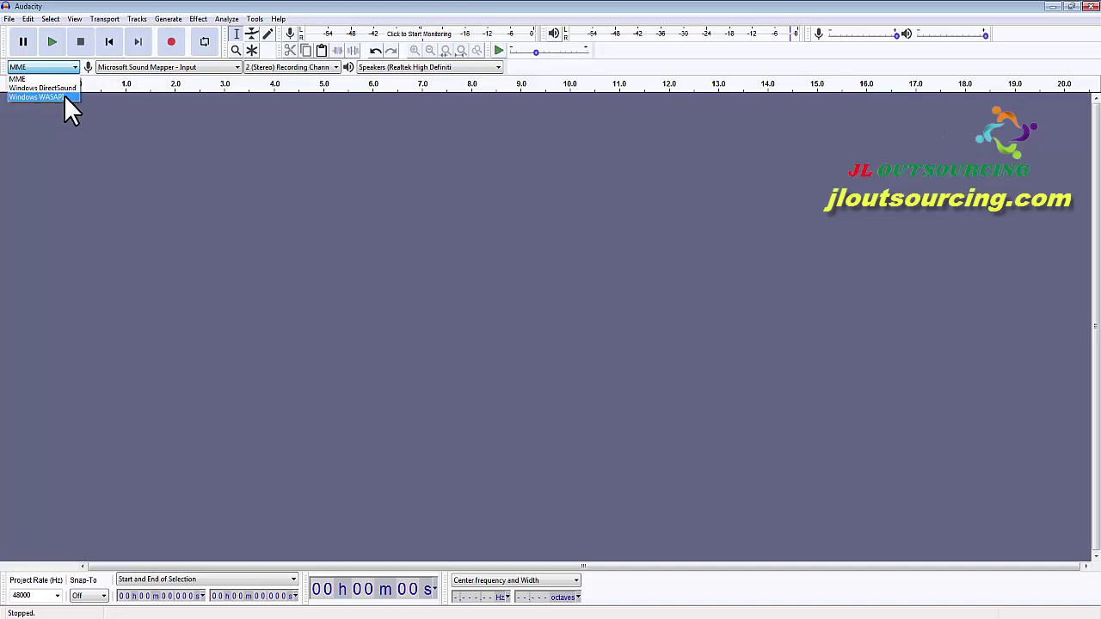
click(19, 79)
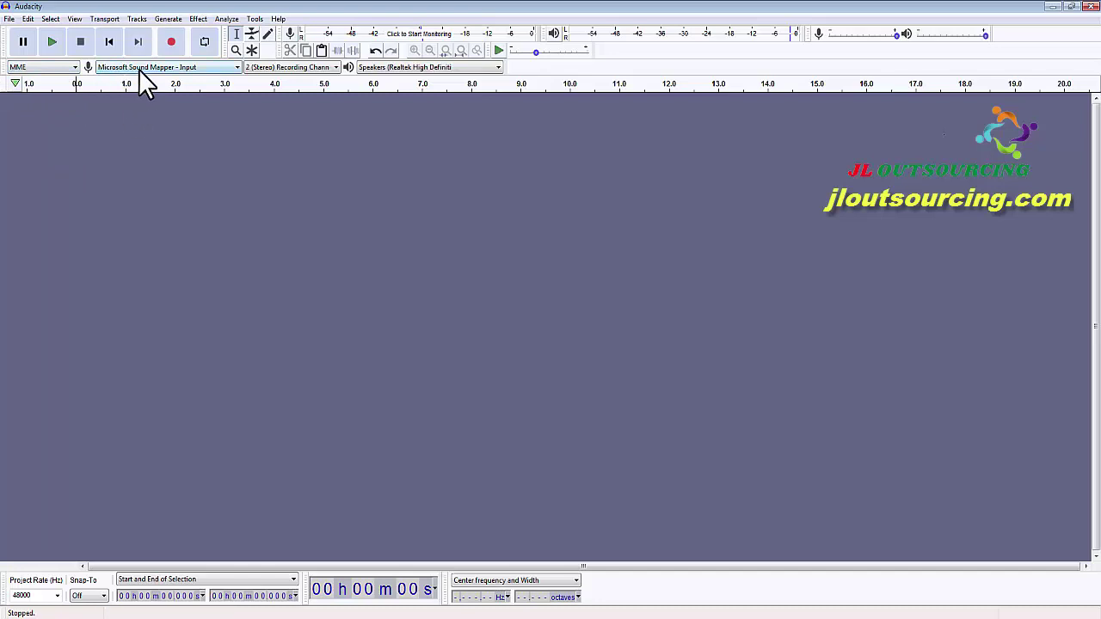
click(236, 67)
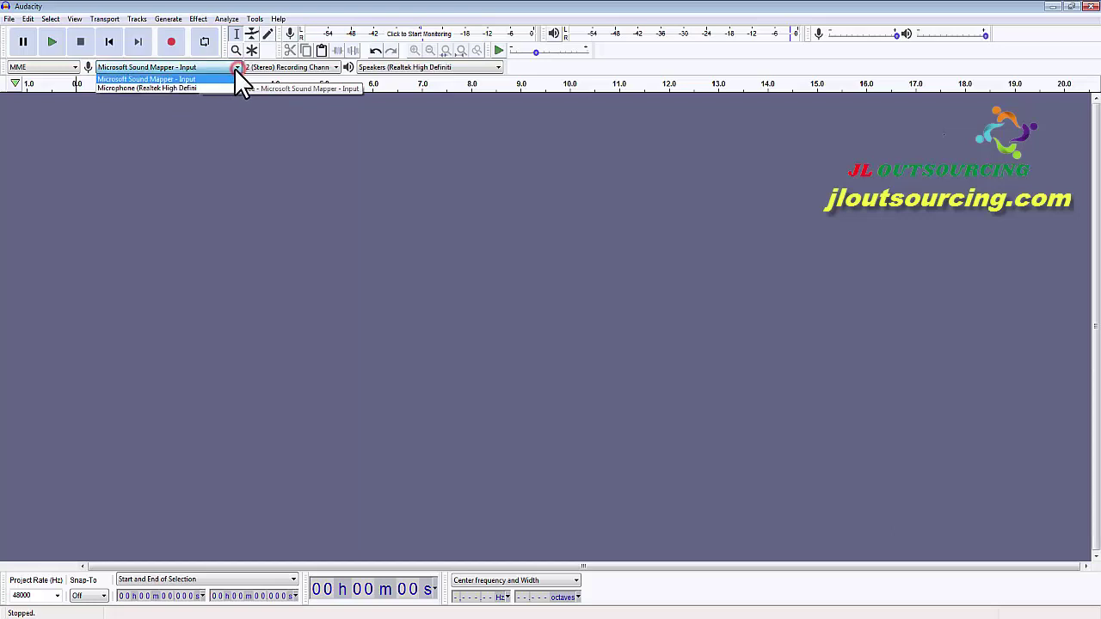
click(168, 80)
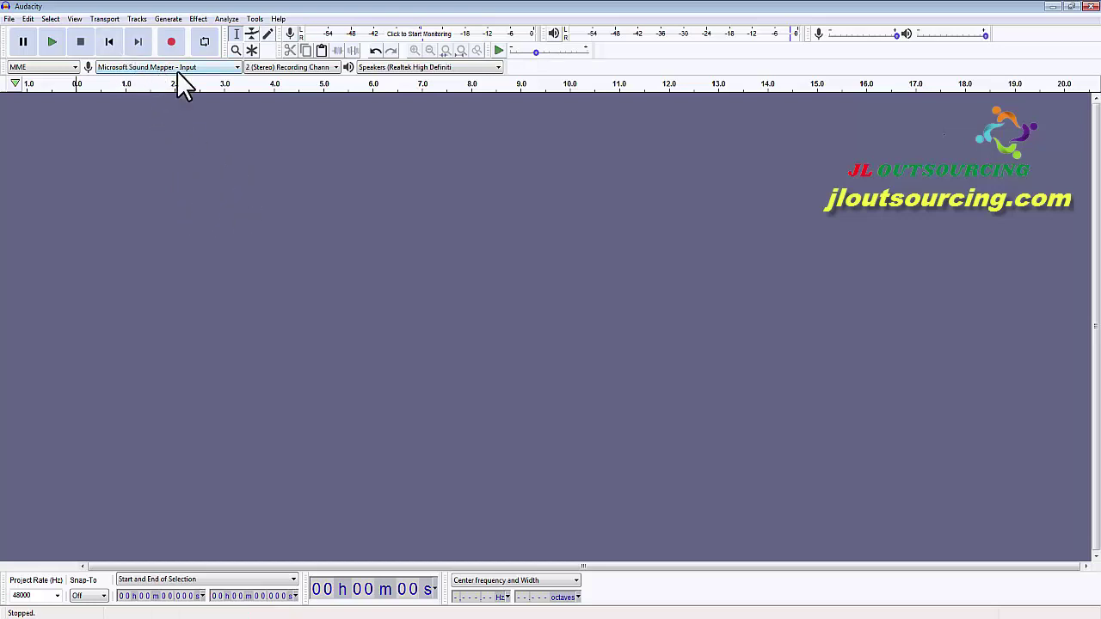
Step: Set recording to 2 (Stereo) Recording Channels, briefly trying 1 (Mono) Recording Channel before returning to stereo
click(335, 65)
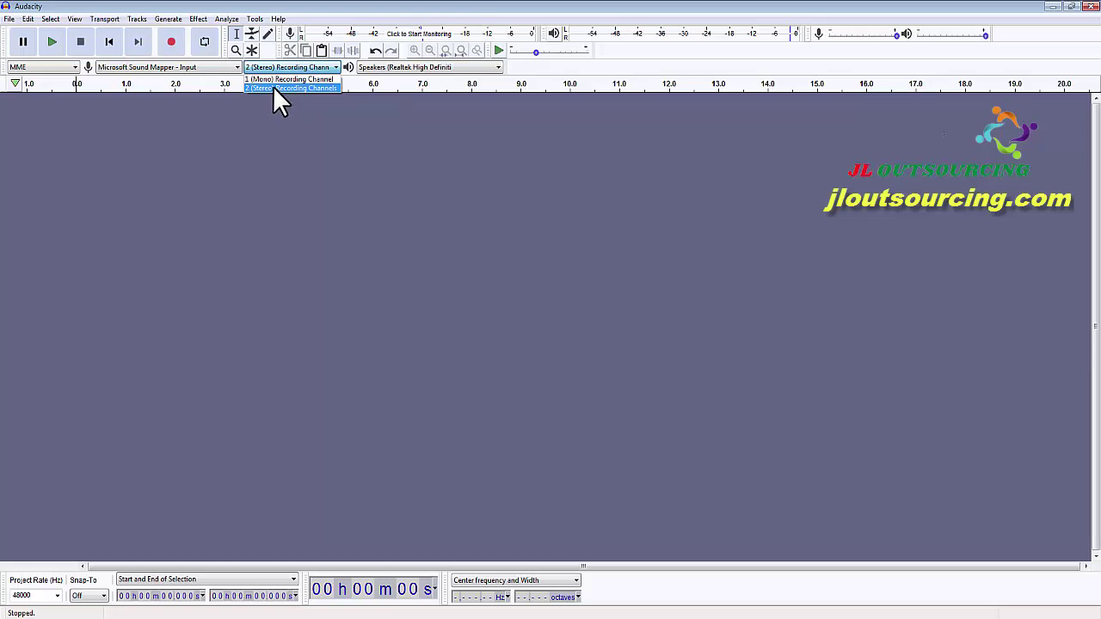
click(273, 87)
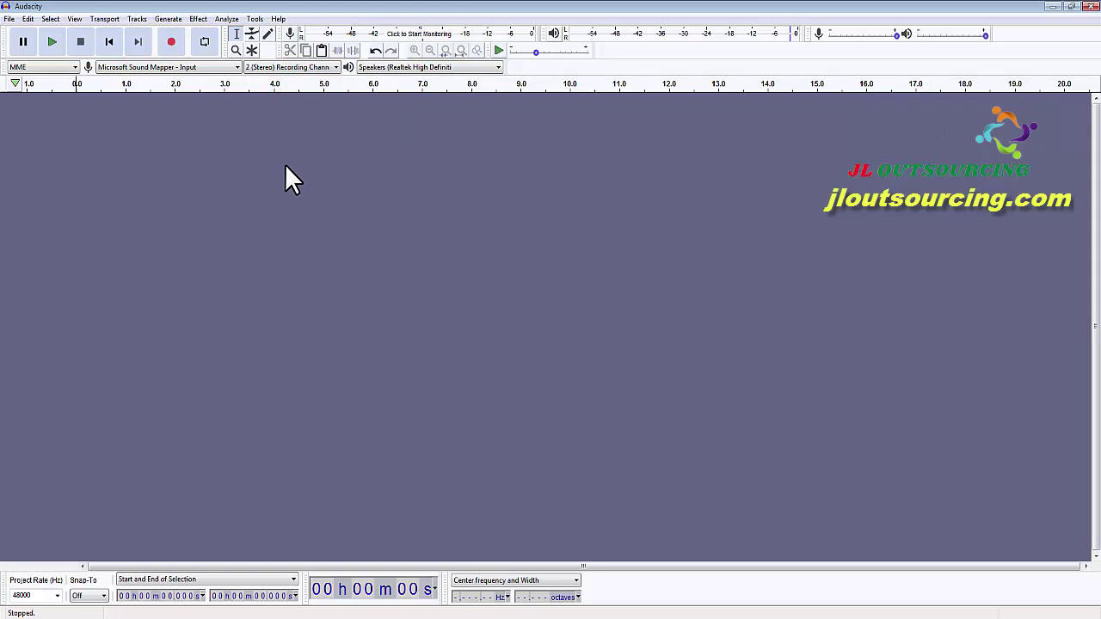
click(335, 68)
click(297, 78)
click(292, 68)
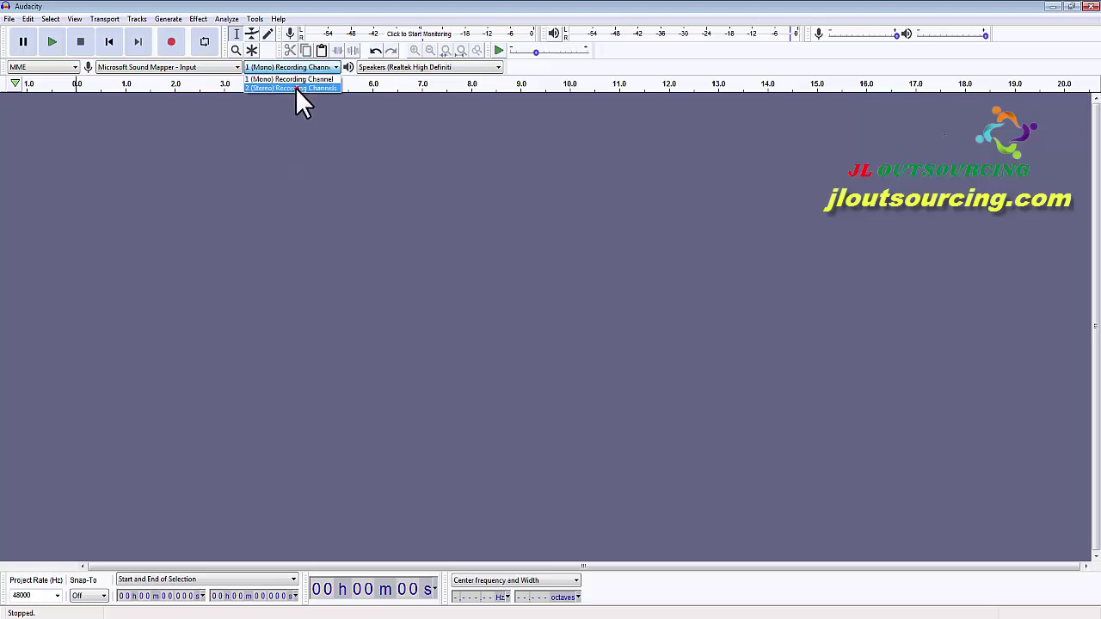
click(295, 87)
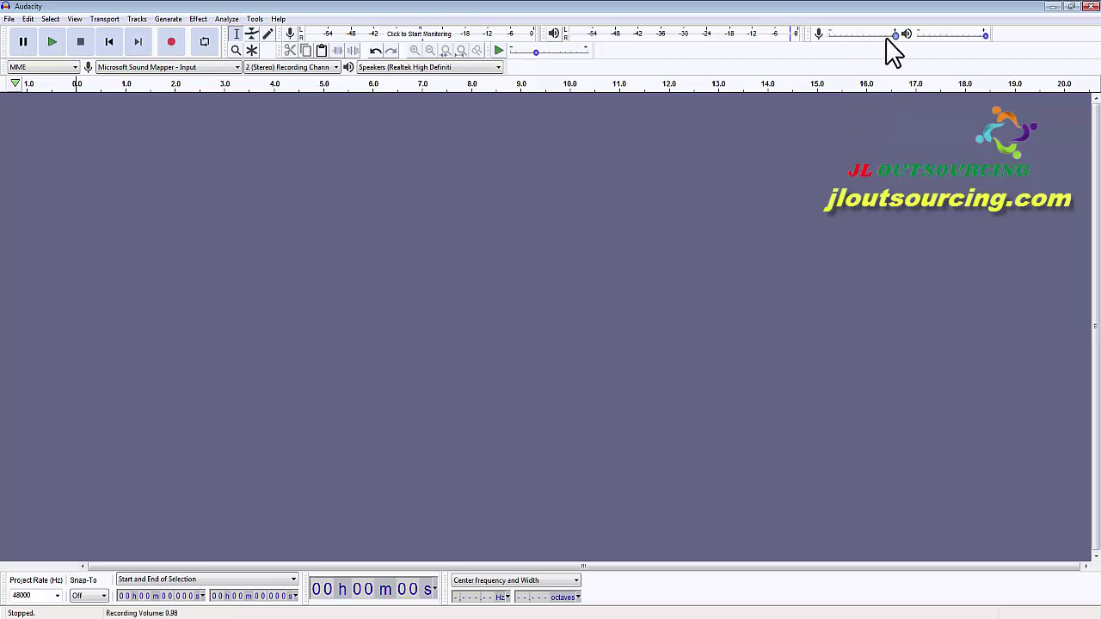
Step: Adjust the recording volume to near its maximum
mouse_move(895, 49)
drag(895, 38, 896, 39)
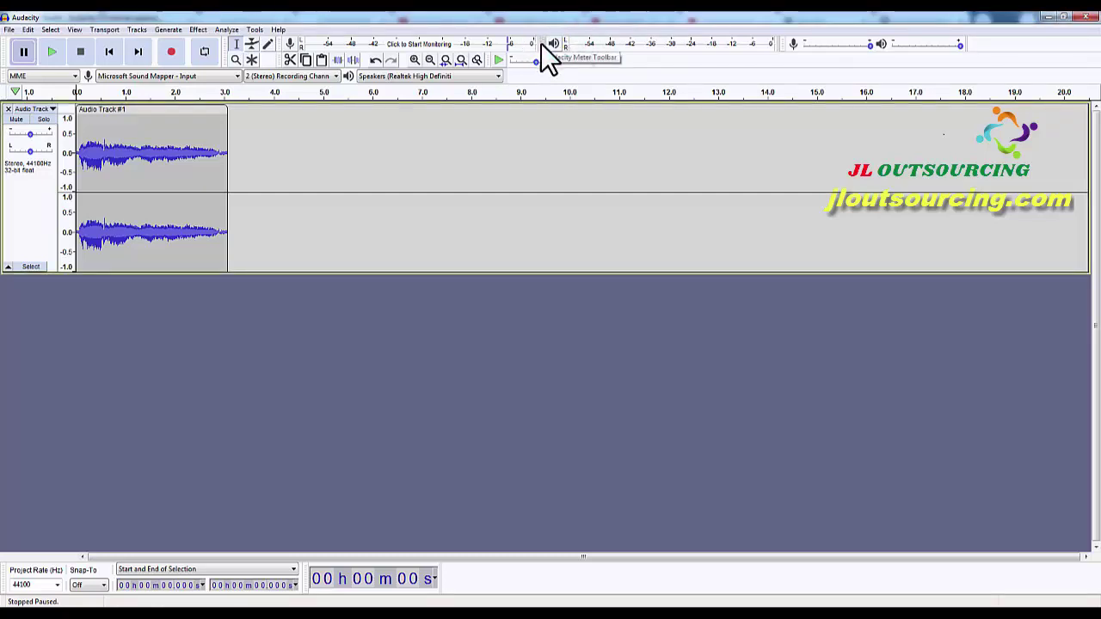
Step: Float the playback meter below the track and enlarge it, and play Audio Track #1 to check its level
drag(541, 42, 586, 188)
drag(594, 256, 608, 351)
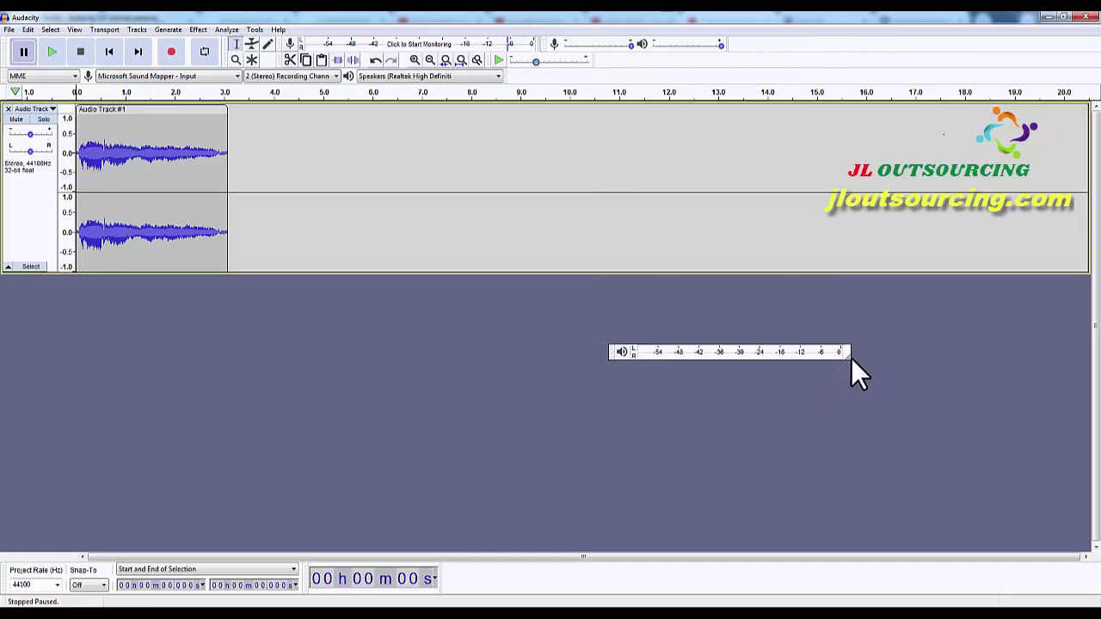
drag(850, 358, 877, 437)
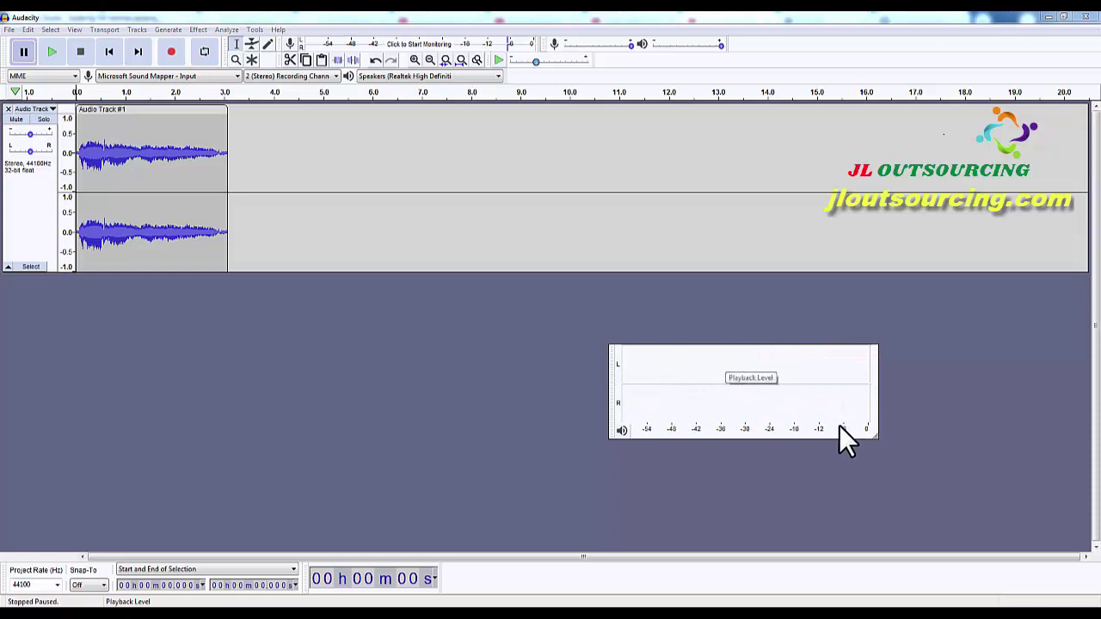
click(50, 48)
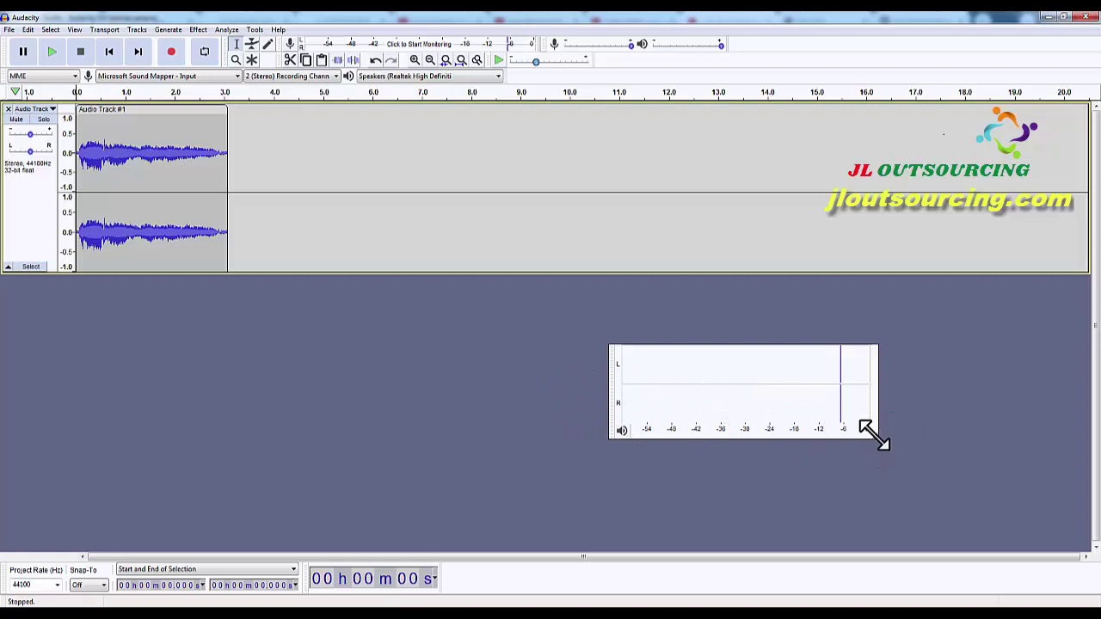
Step: Shrink the floating playback meter, and reset all toolbars to their default layout
drag(873, 439, 763, 364)
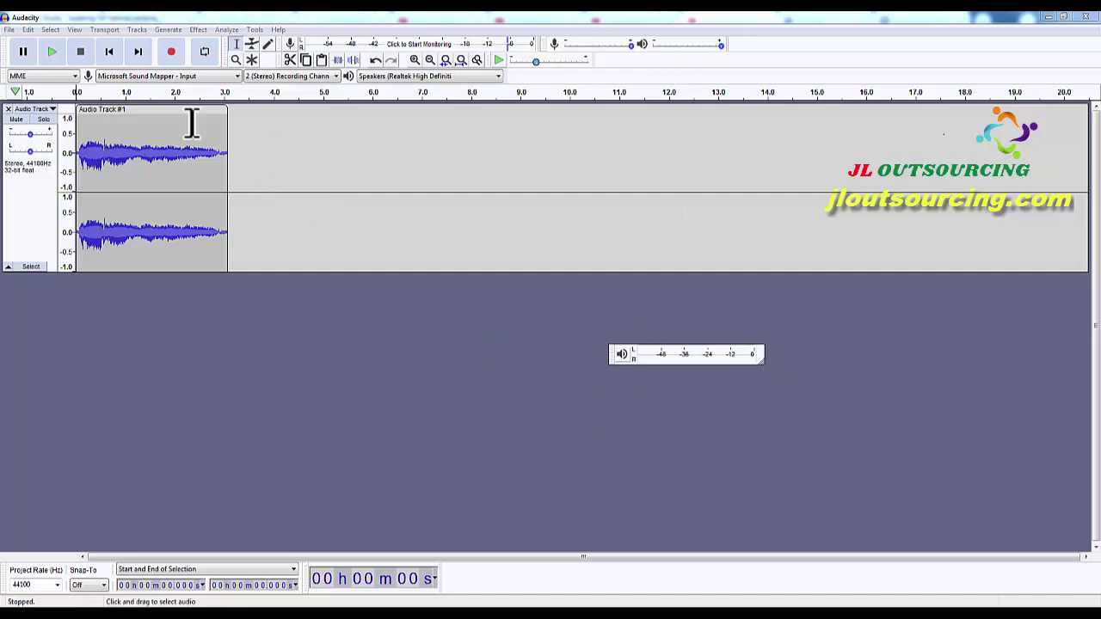
click(75, 28)
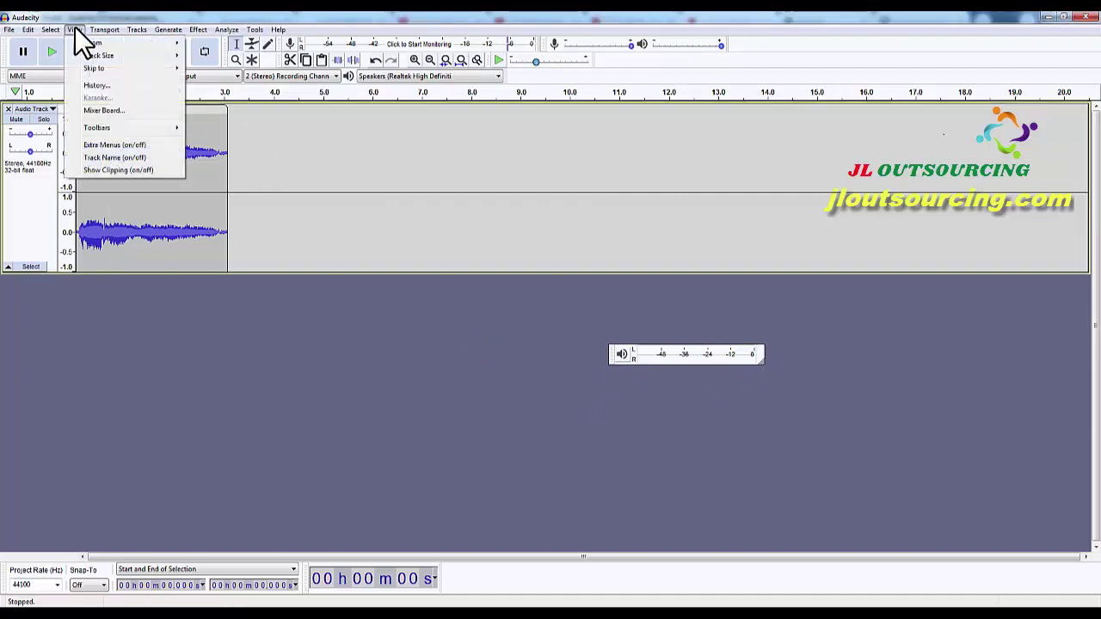
click(75, 26)
click(75, 30)
mouse_move(123, 126)
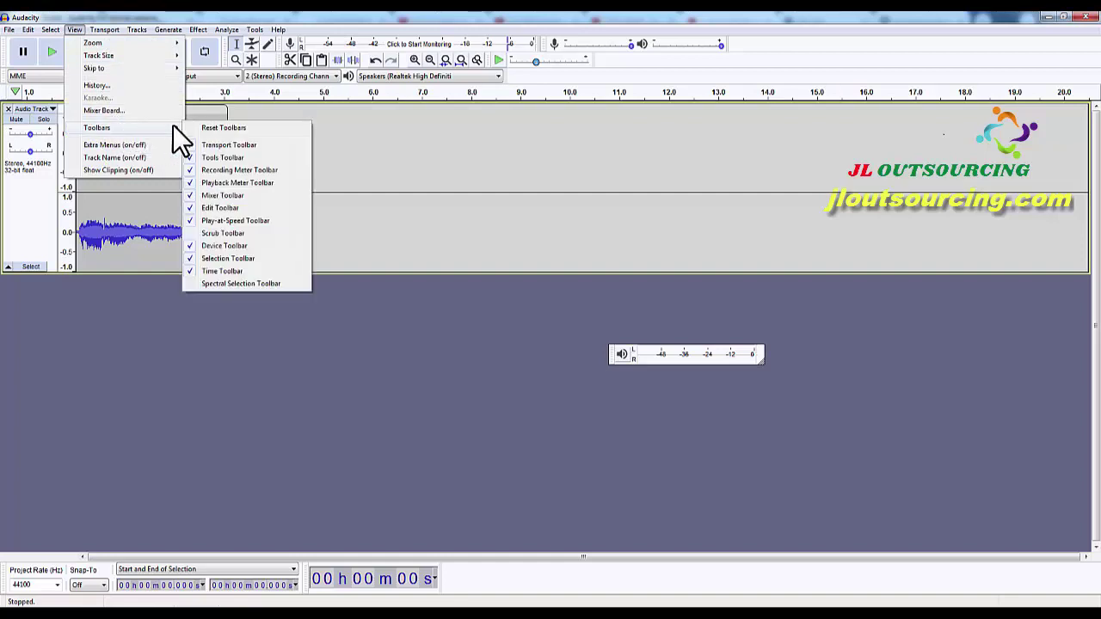
click(242, 128)
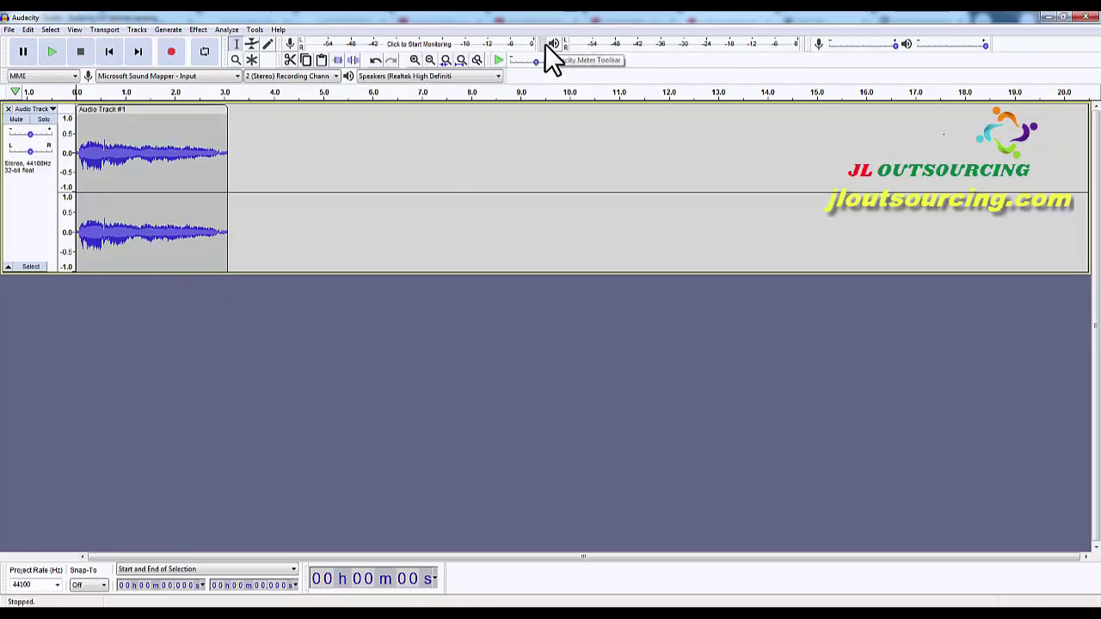
Step: Review the list of toolbars that can be shown or hidden
click(77, 30)
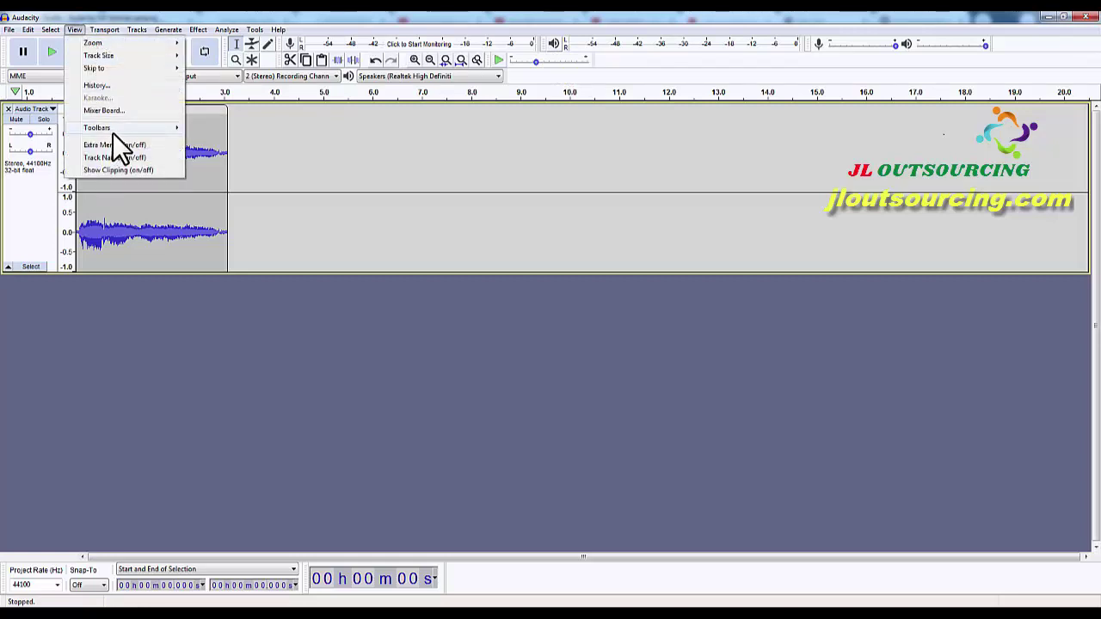
mouse_move(112, 127)
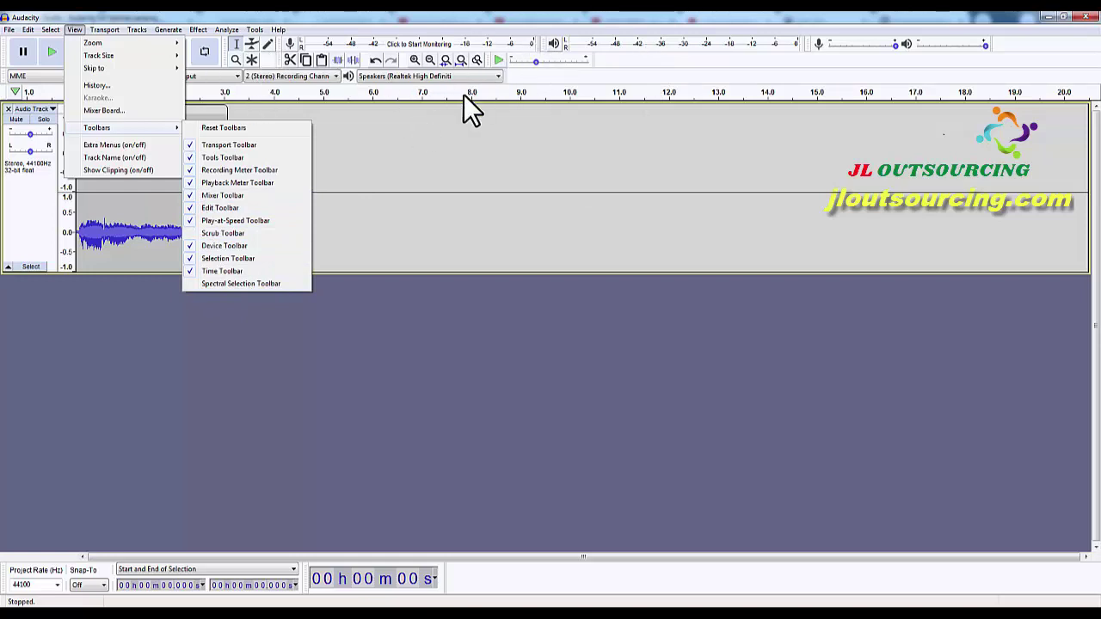
click(477, 378)
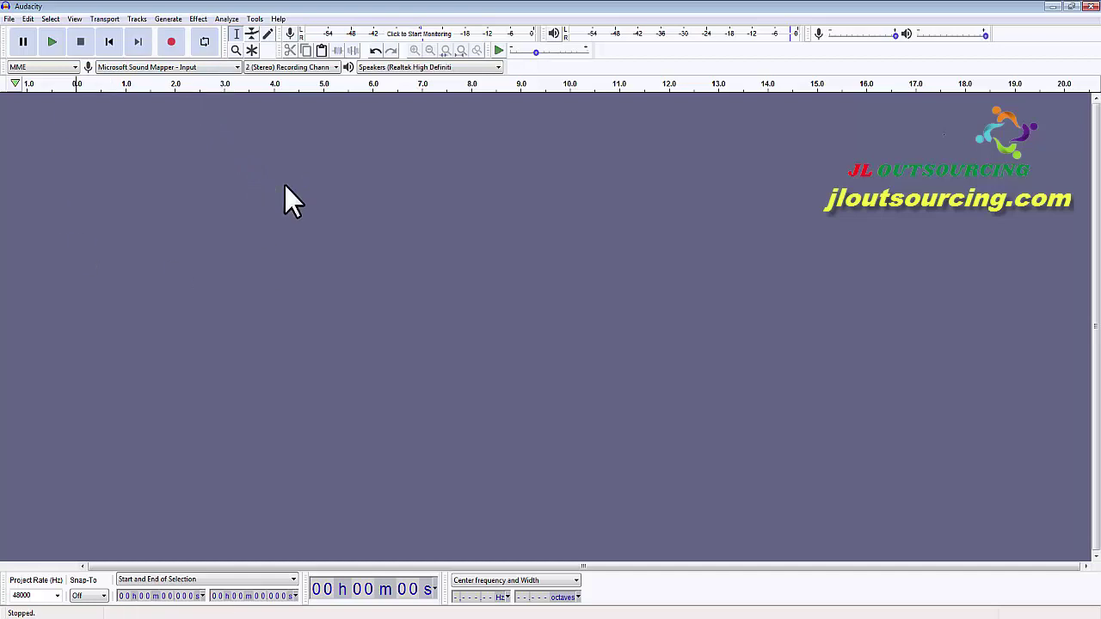
Step: Record a new stereo voice track about 32 seconds long and stop the recording
click(172, 41)
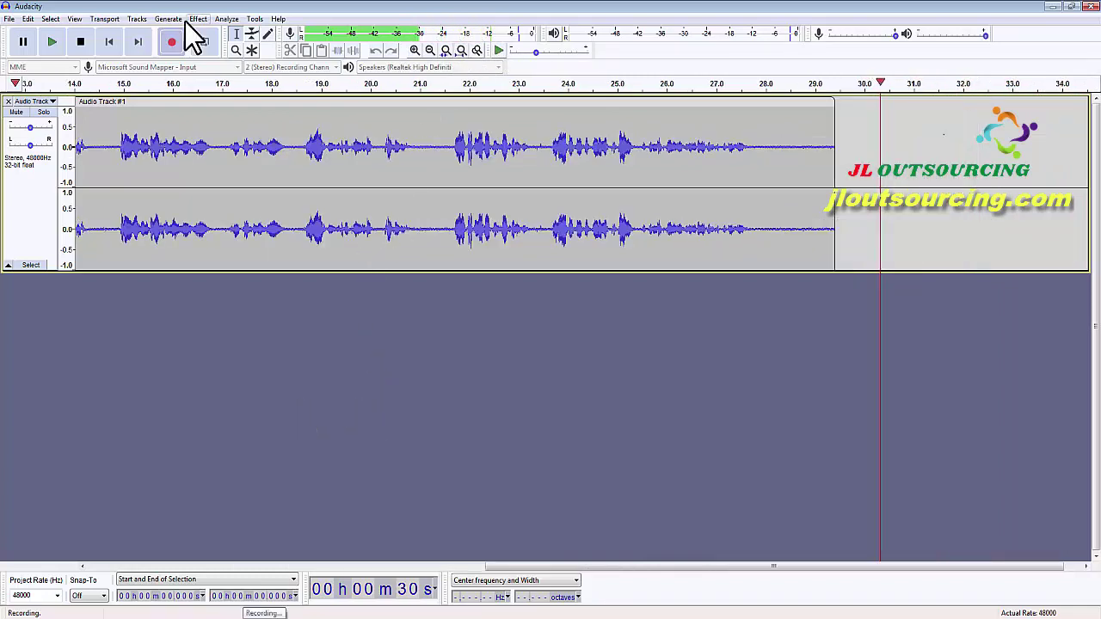
click(80, 42)
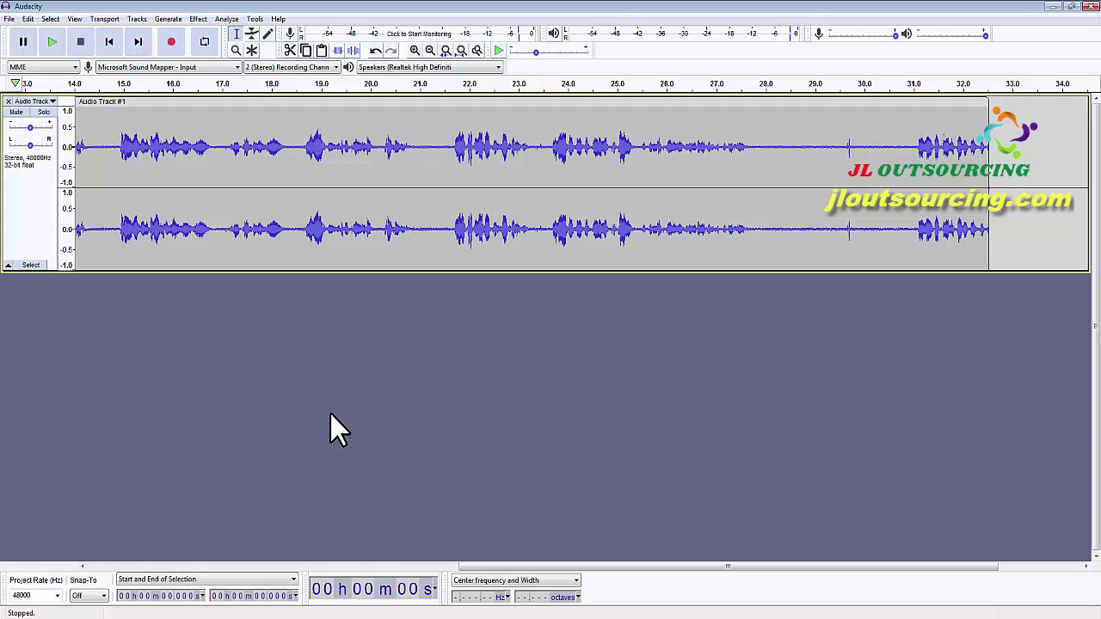
Step: Switch to Camtasia Studio, open the audio export dialog to see how project audio is saved as WAV, and close it without saving
mouse_move(1057, 572)
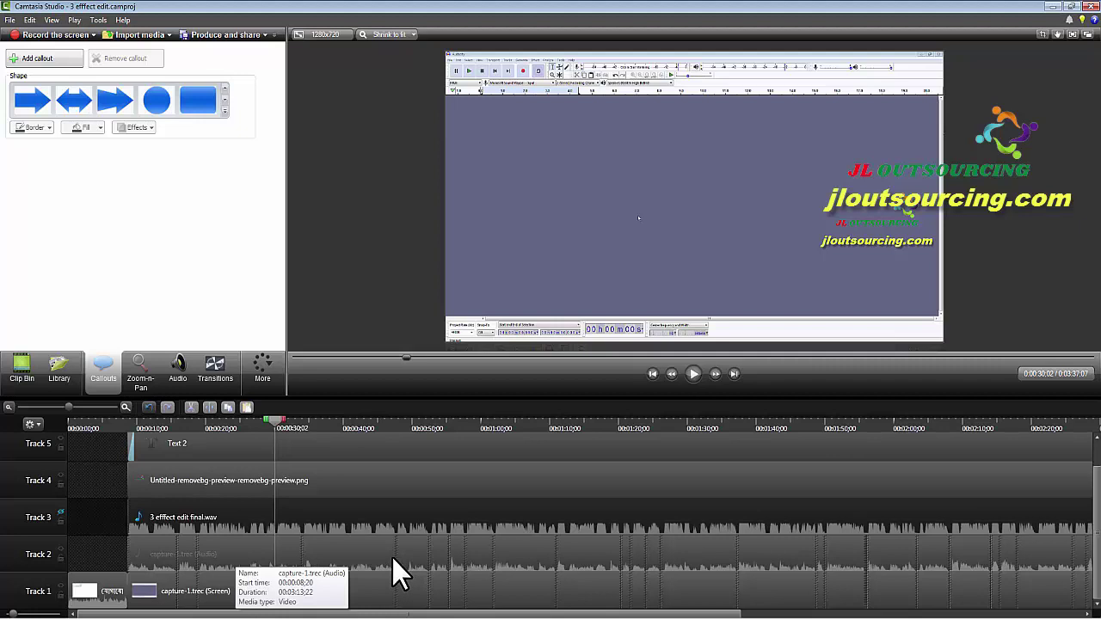
click(10, 20)
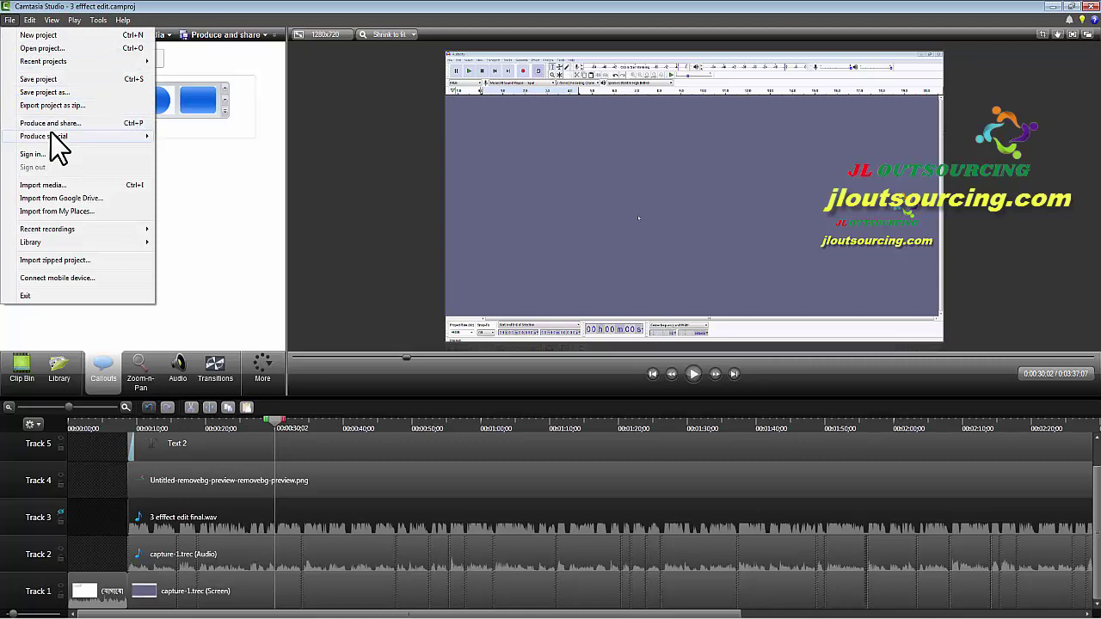
mouse_move(52, 137)
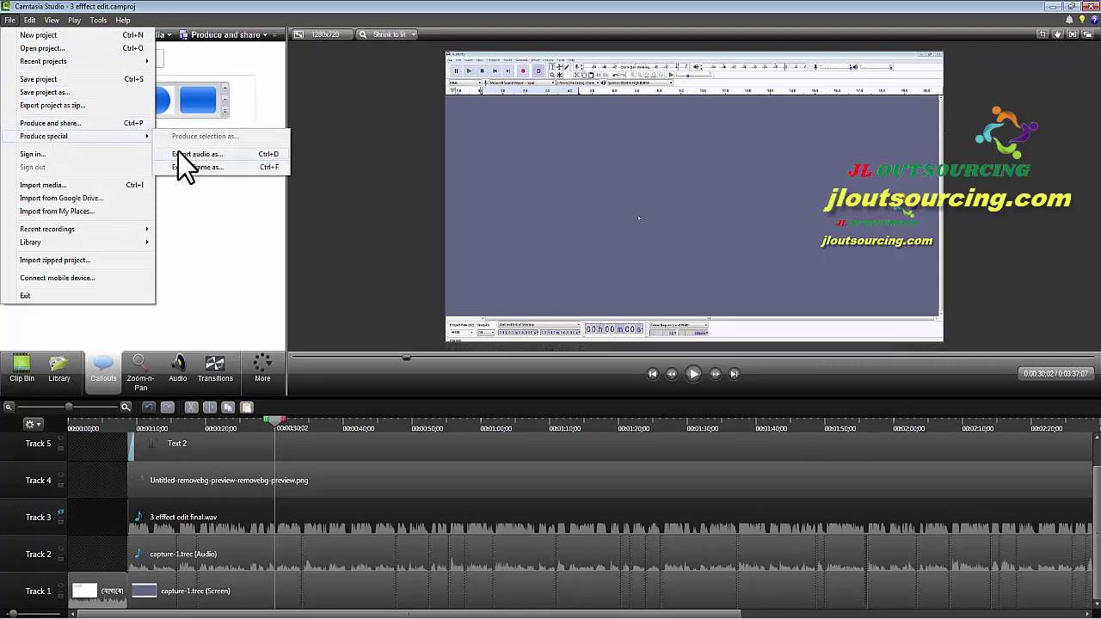
click(204, 157)
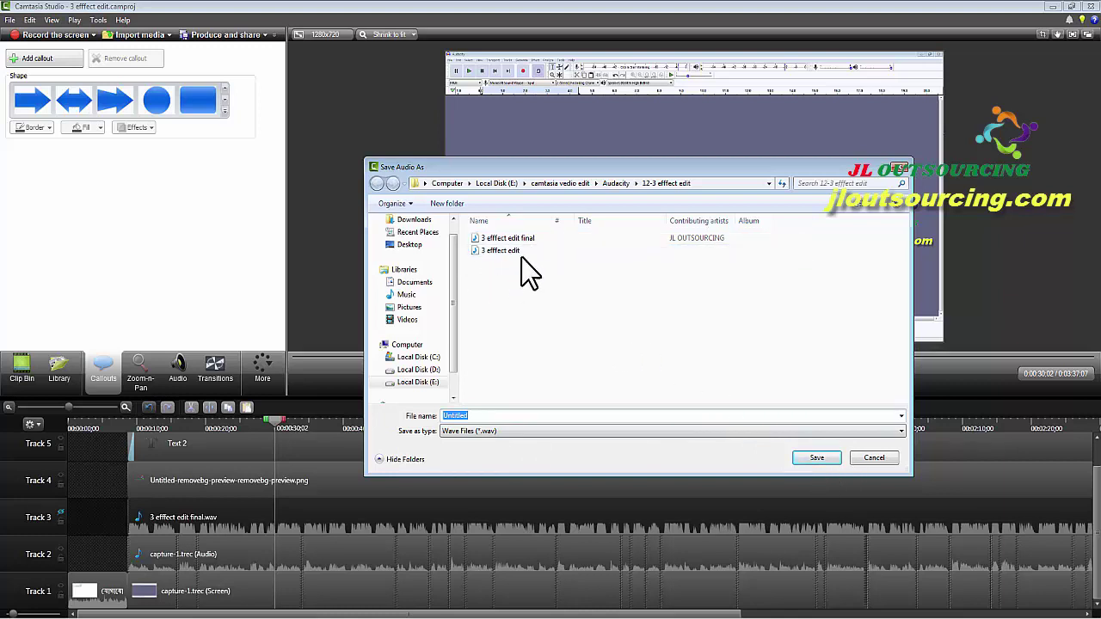
click(899, 166)
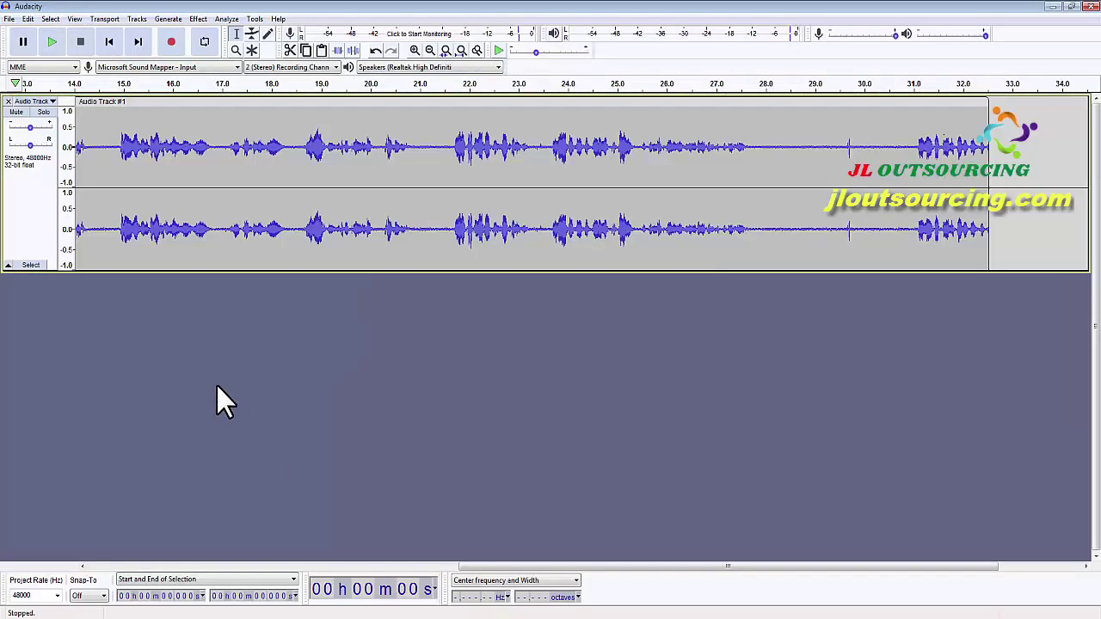
Step: Return to Audacity and import the wave file "3 efffect edit" from the "12-3 efffect edit" folder as a second track
click(8, 22)
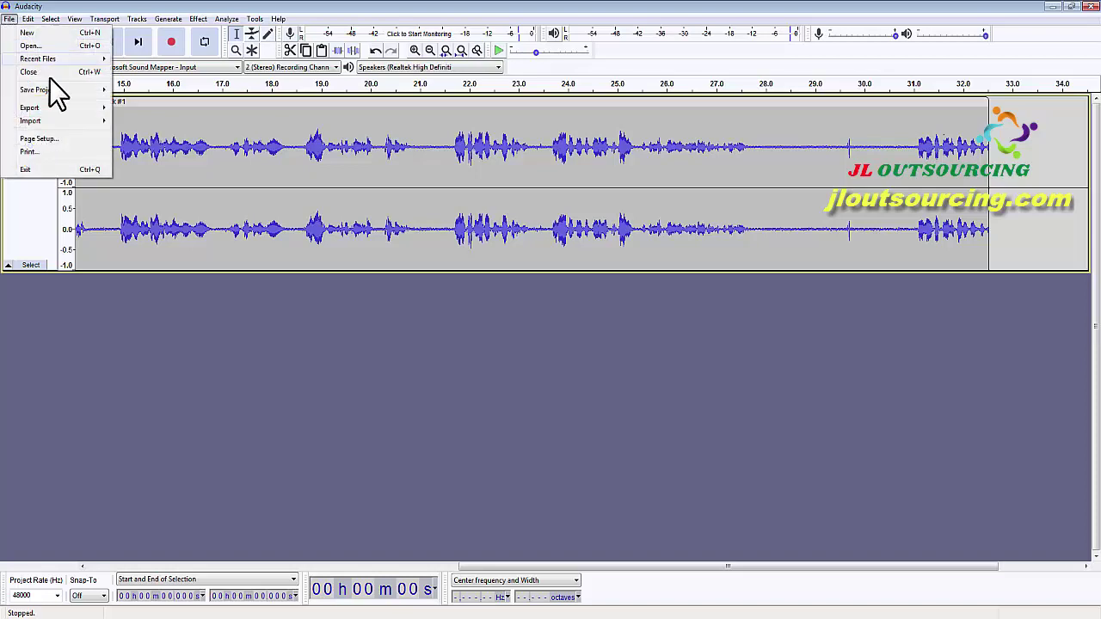
mouse_move(45, 122)
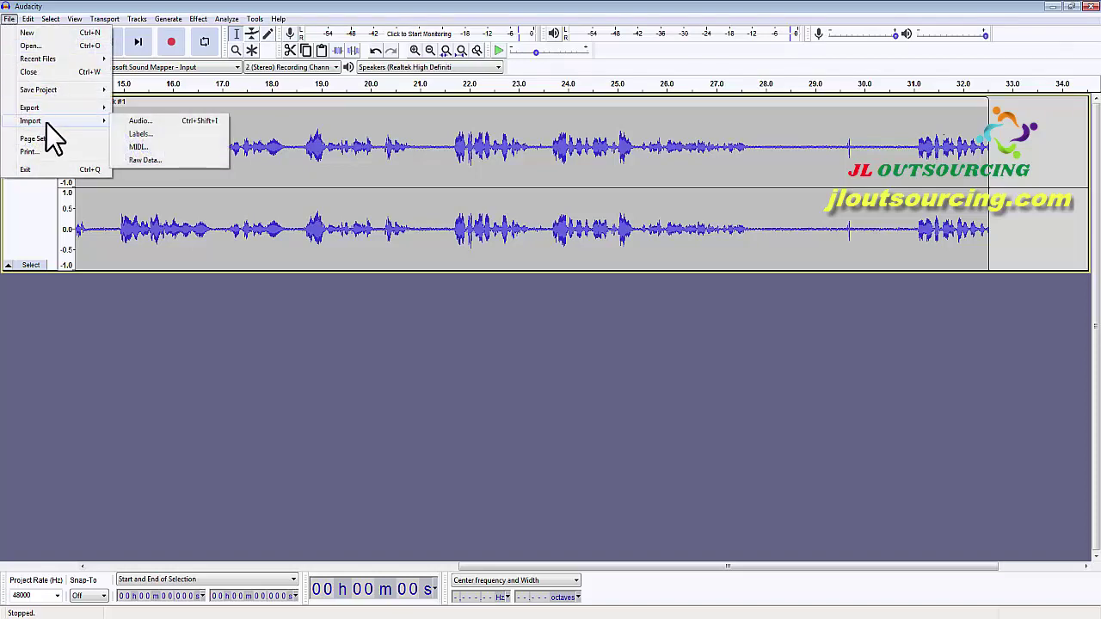
click(166, 123)
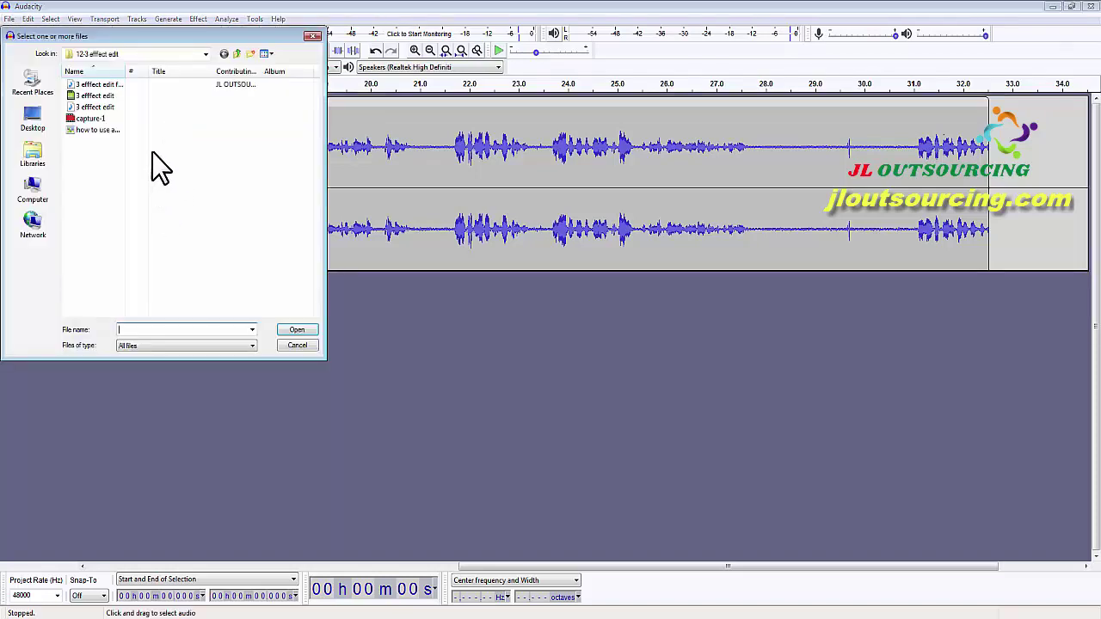
click(107, 104)
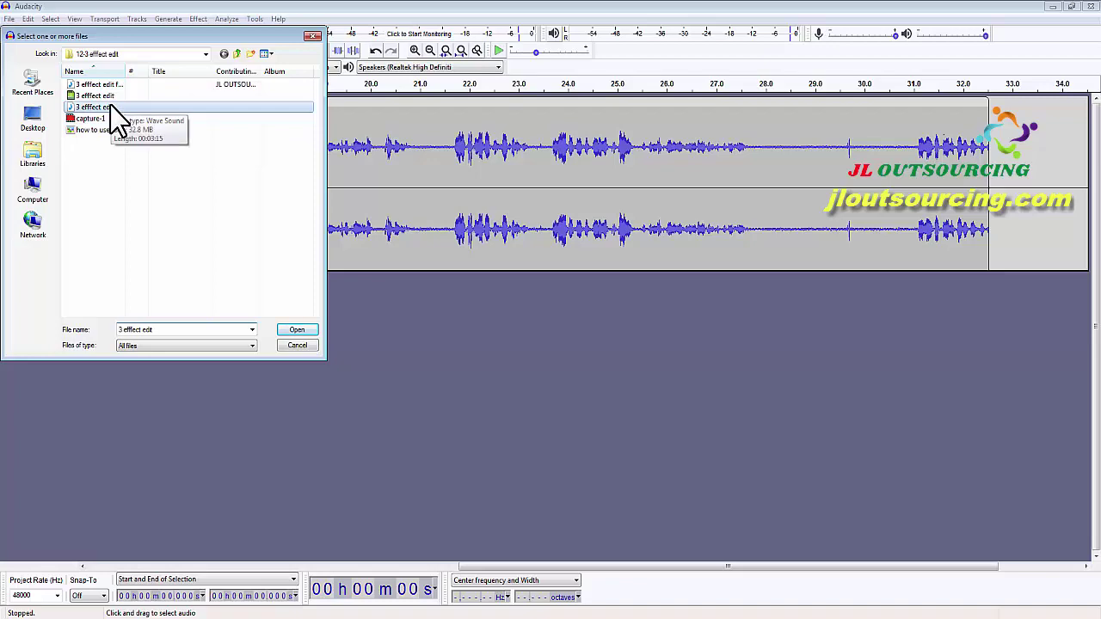
click(100, 105)
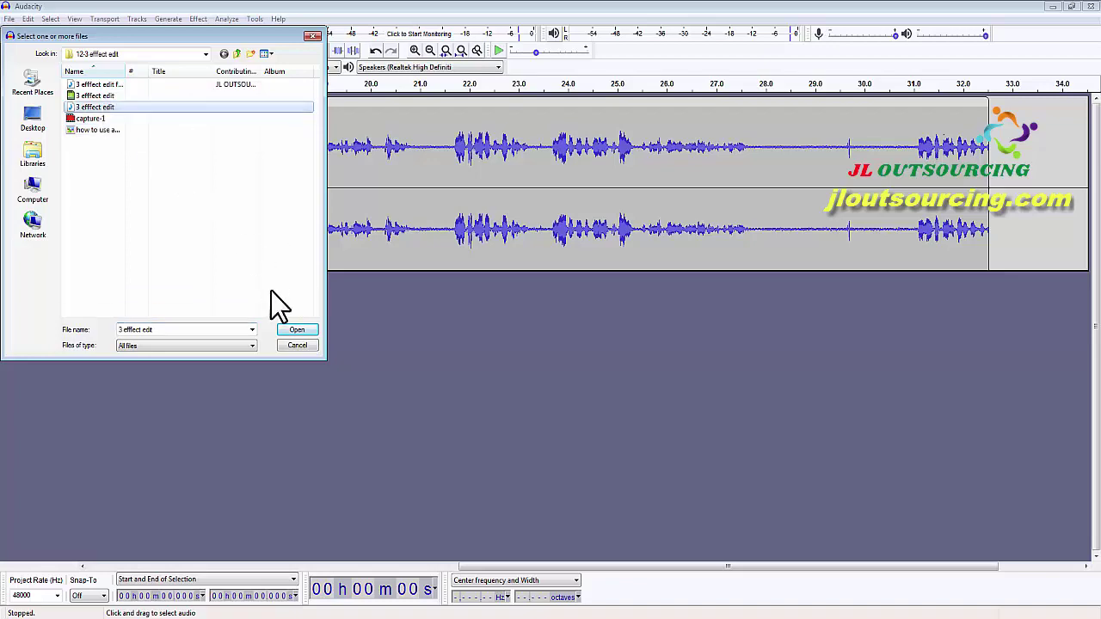
click(296, 331)
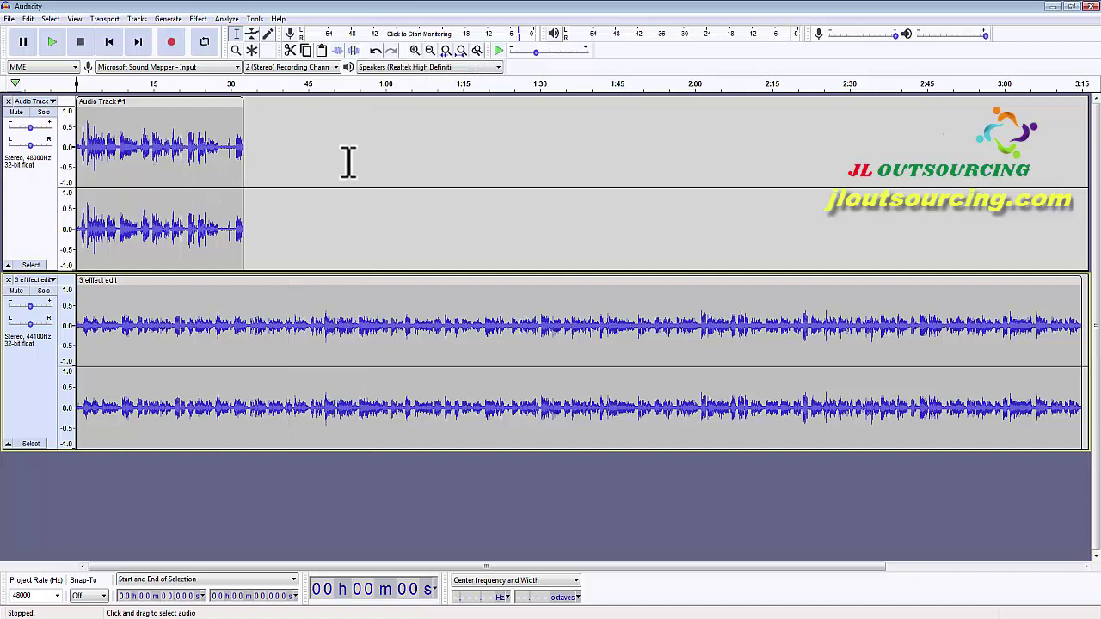
Step: Select all of Audio Track #1 and compare zooming in, zooming out, fitting the selection and fitting the whole project
click(32, 198)
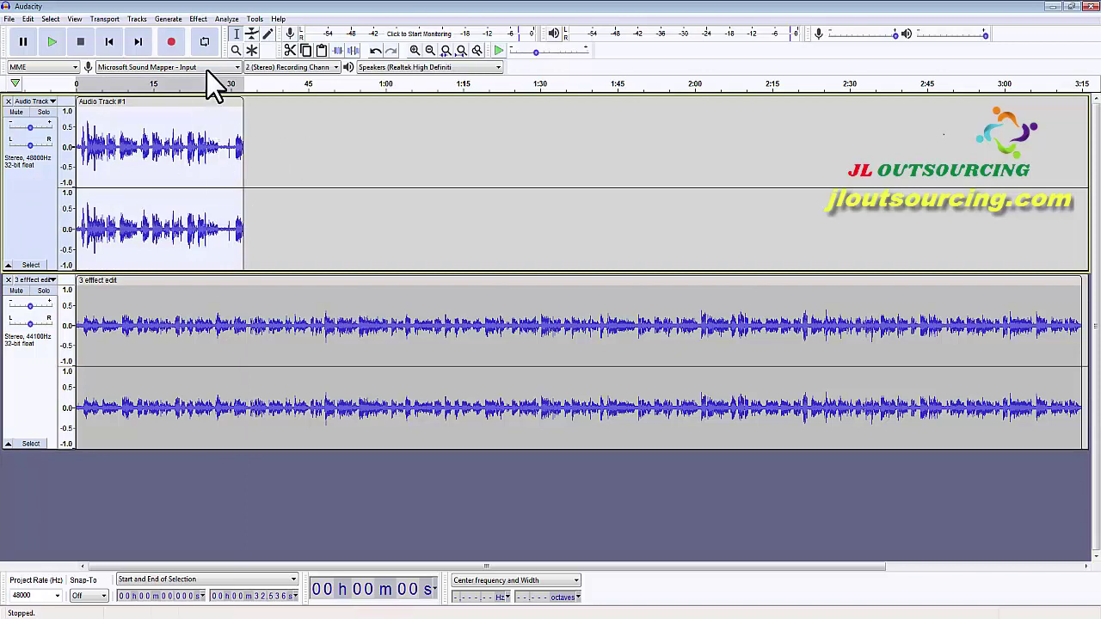
click(413, 50)
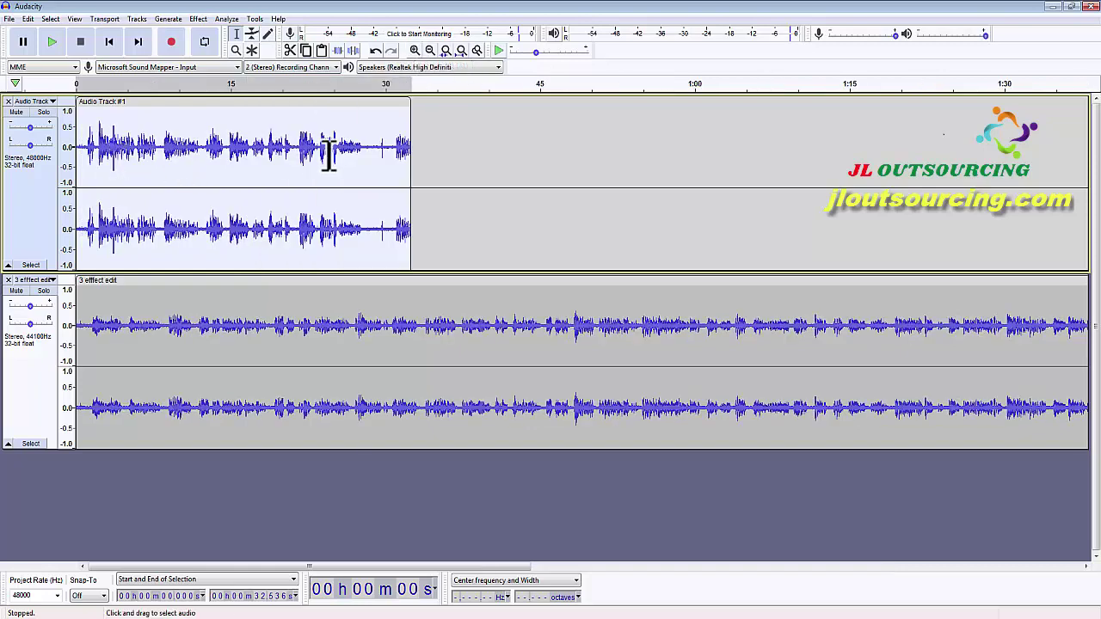
click(429, 50)
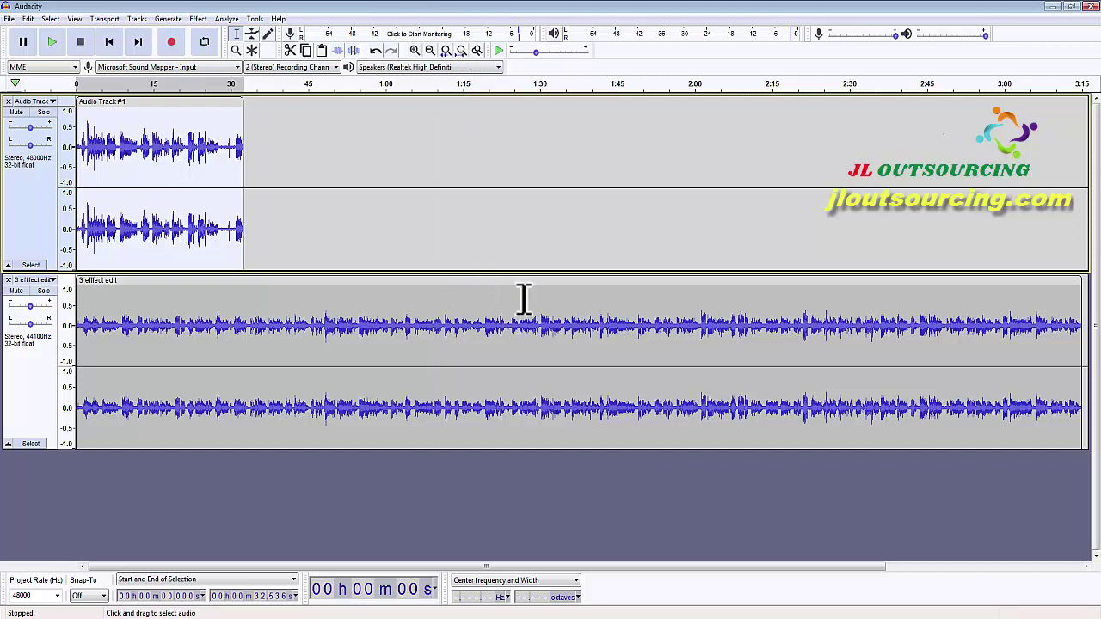
click(445, 51)
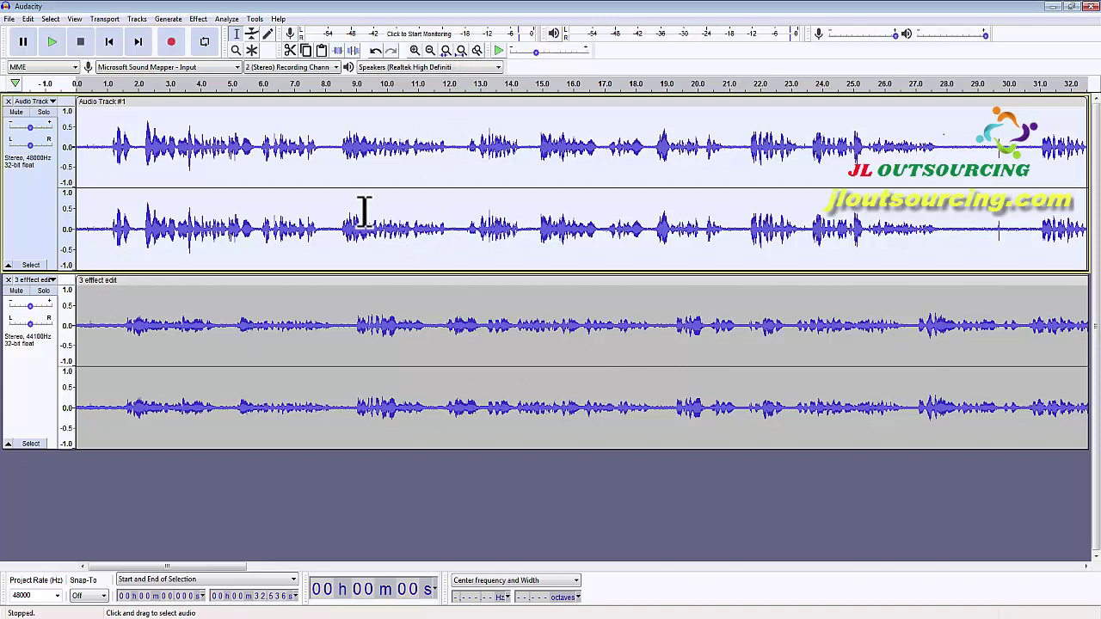
click(461, 51)
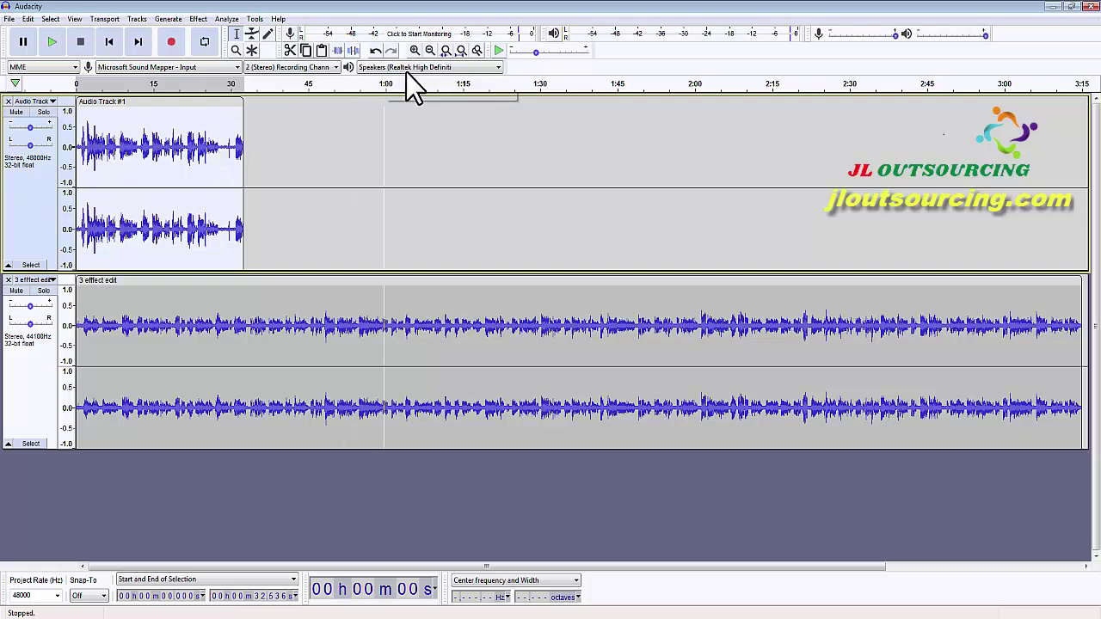
Step: Select the quiet stretch near the end of Audio Track #1, from about 28.6 to 30.3 seconds
click(413, 50)
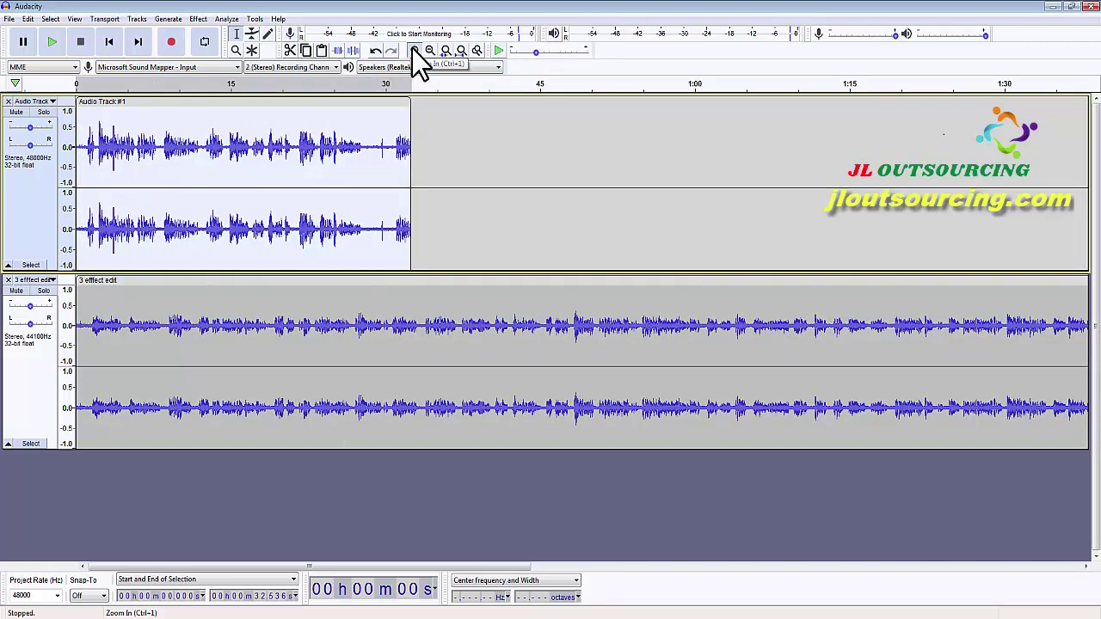
click(413, 50)
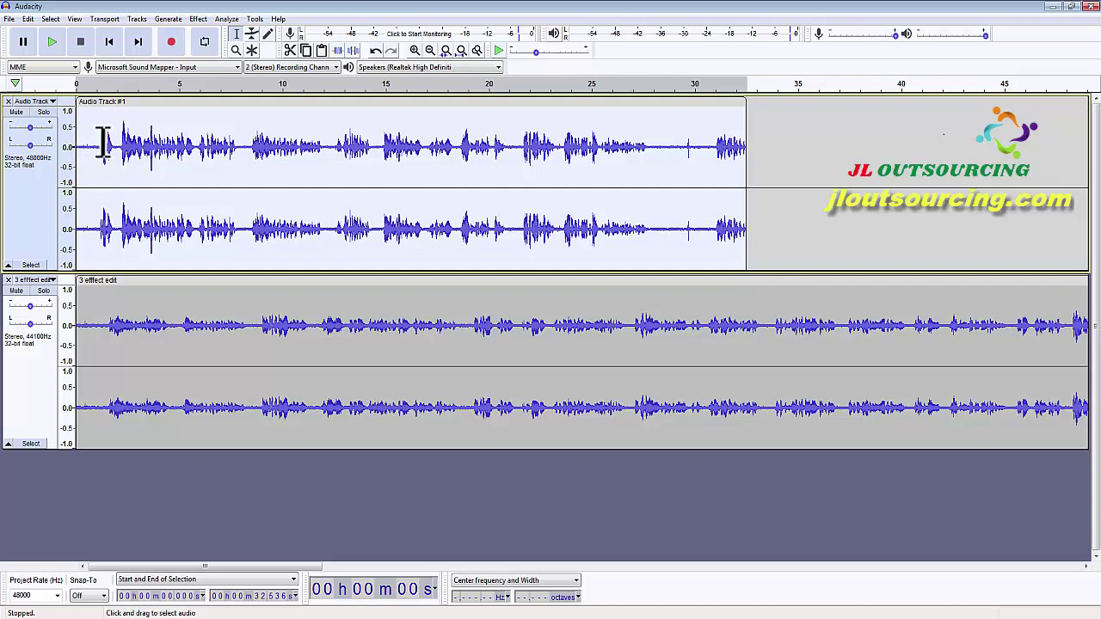
click(666, 146)
drag(675, 146, 700, 140)
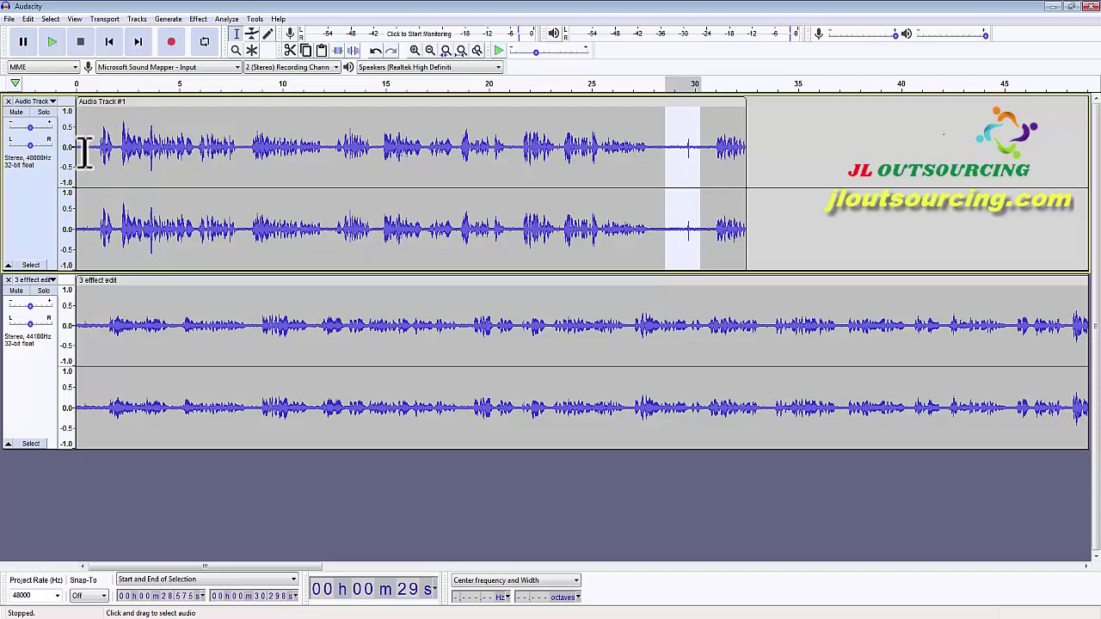
Step: Select the quiet opening of Audio Track #1, from about 0.2 to 1.06 seconds
click(89, 147)
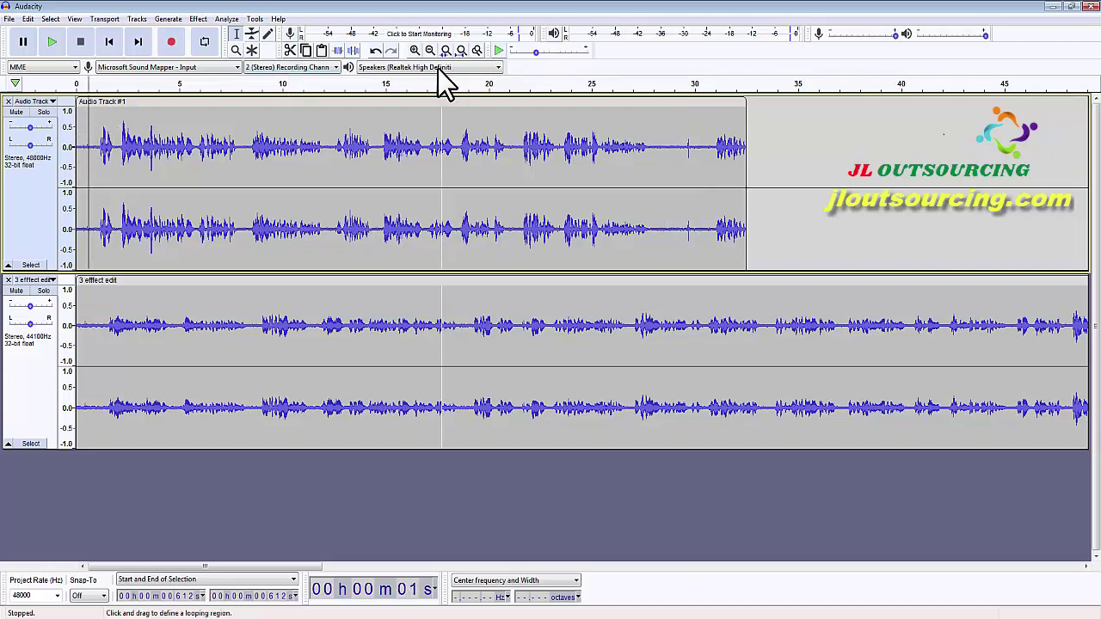
click(416, 50)
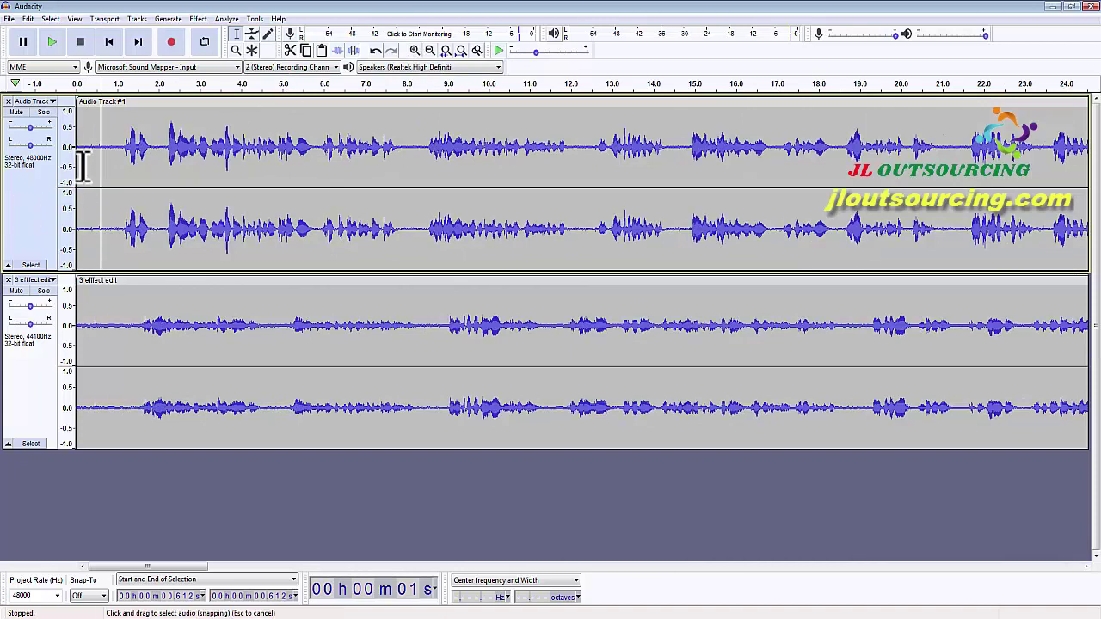
drag(84, 146, 119, 150)
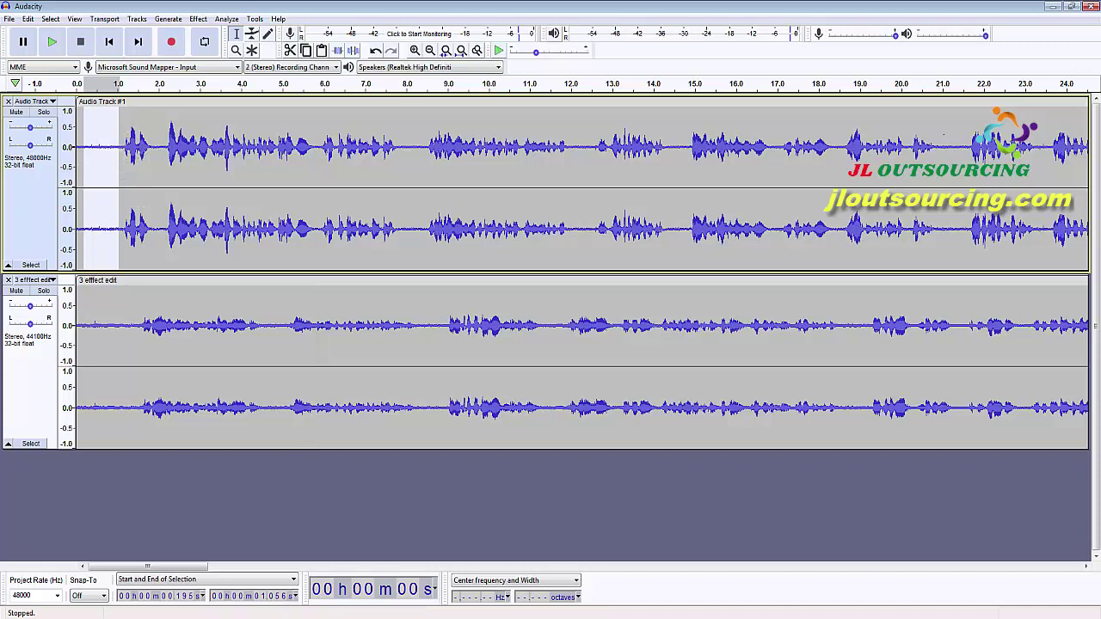
Step: Select all of Audio Track #1, magnify the stretch from about 8.3 to 11.9 seconds with the Zoom tool, and zoom back out
click(29, 207)
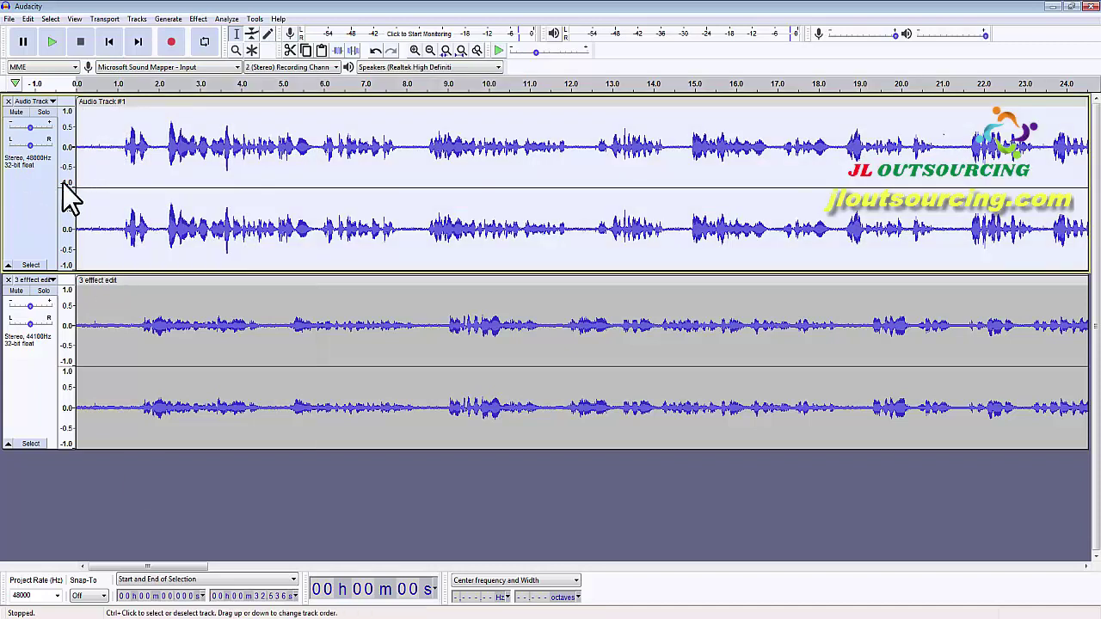
click(236, 50)
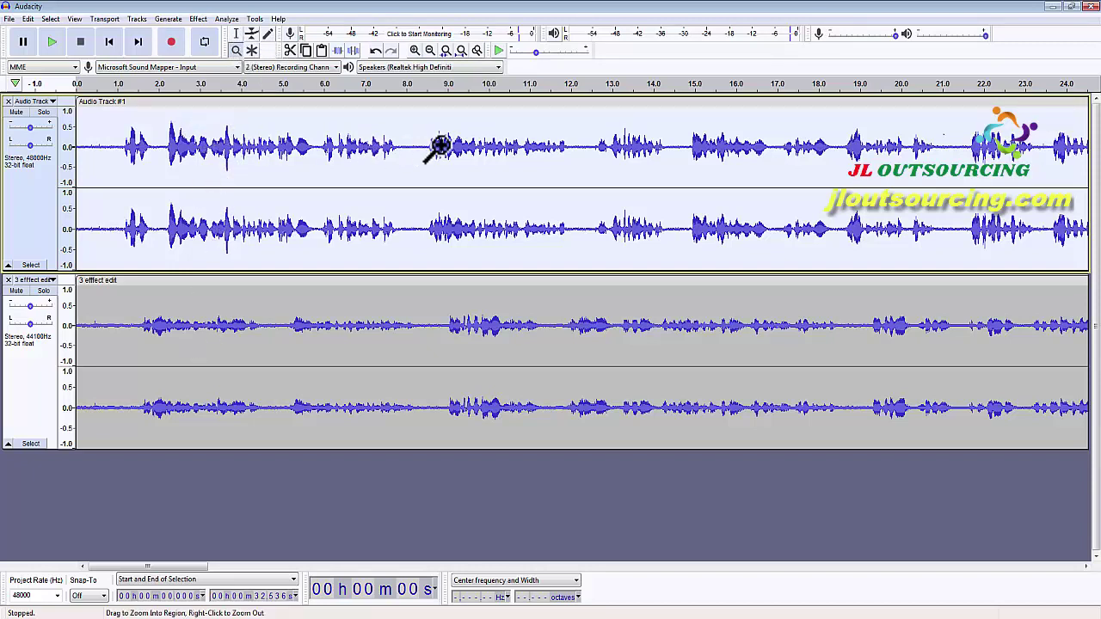
drag(420, 143, 567, 144)
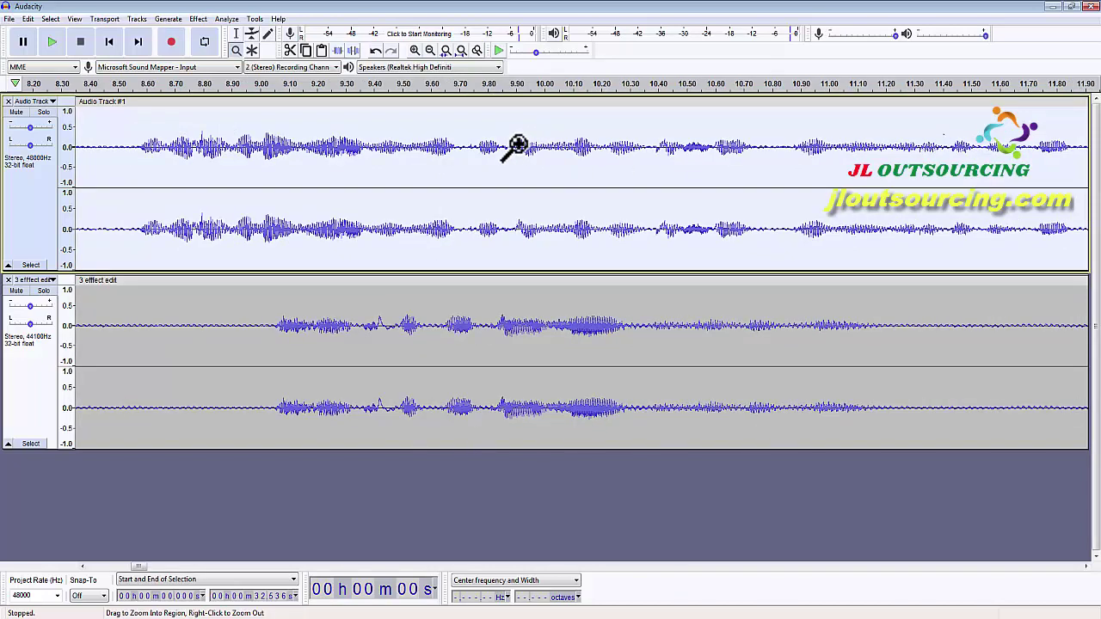
click(457, 55)
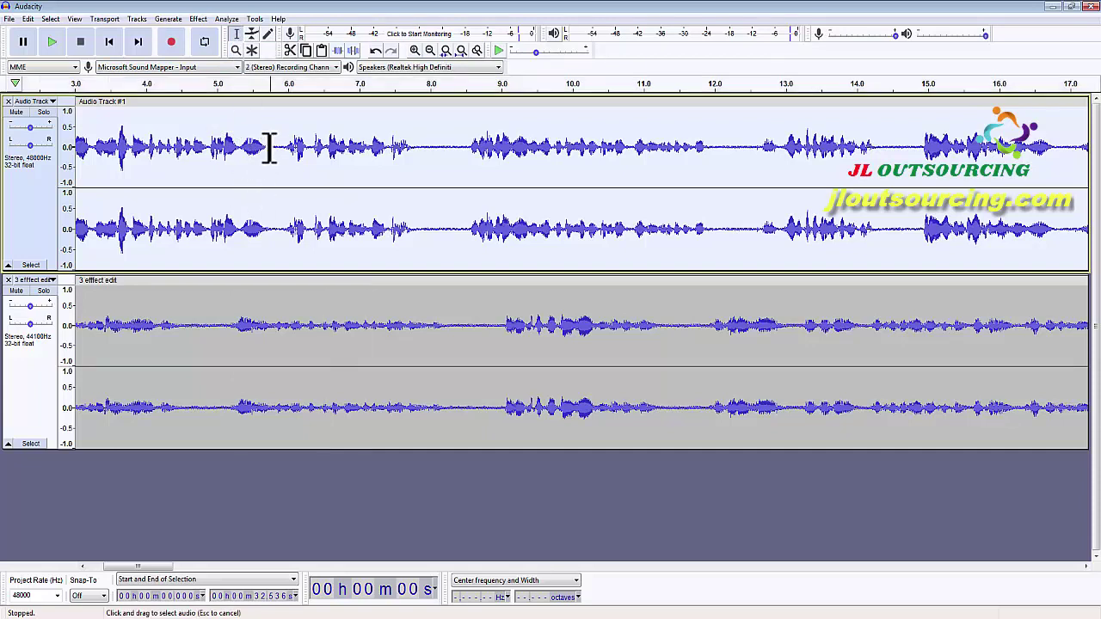
Step: Select the stretch of Audio Track #1 from about 5.75 to 9.27 seconds, and extend the selection to the whole track
drag(271, 153, 520, 153)
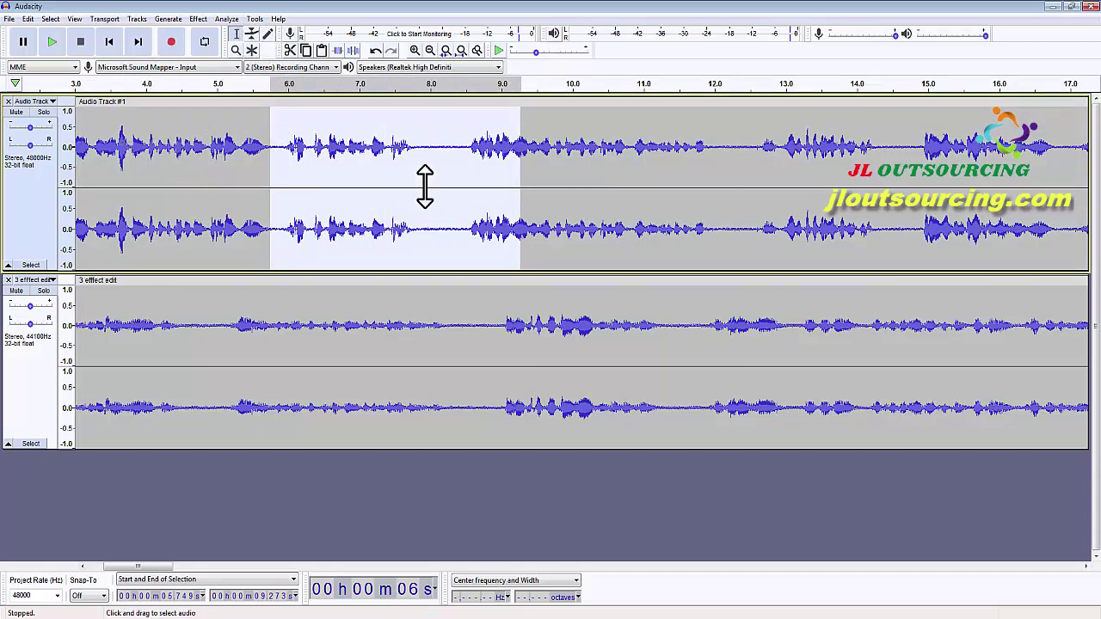
click(26, 199)
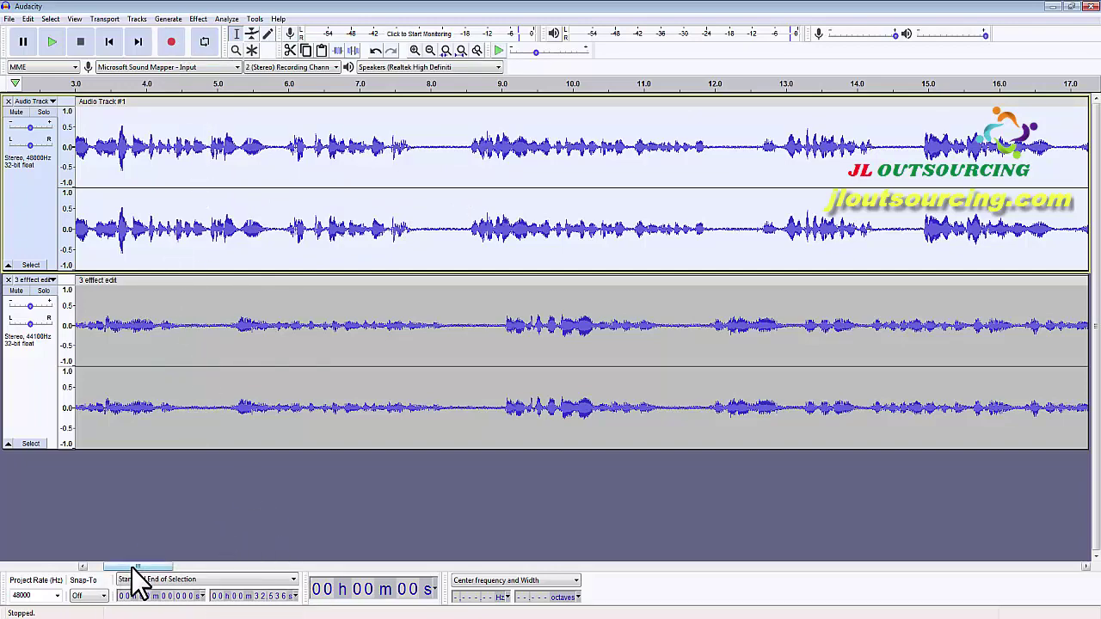
Step: Capture a noise profile with Noise Reduction from the quiet opening of Audio Track #1, from about 0.15 to 0.94 seconds
drag(132, 568, 79, 551)
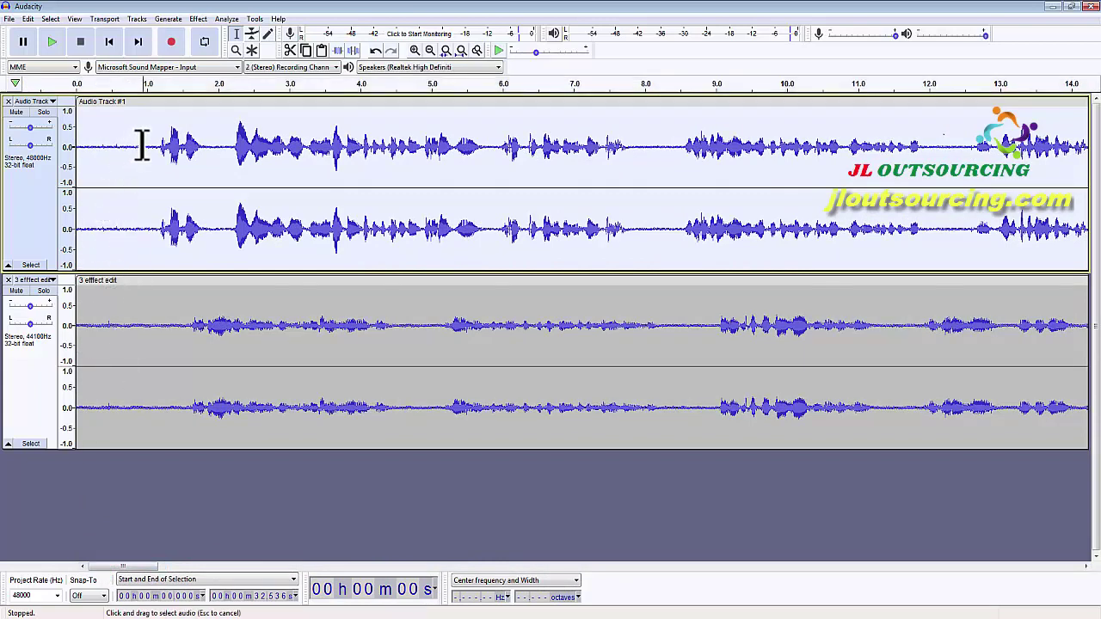
drag(142, 145, 86, 146)
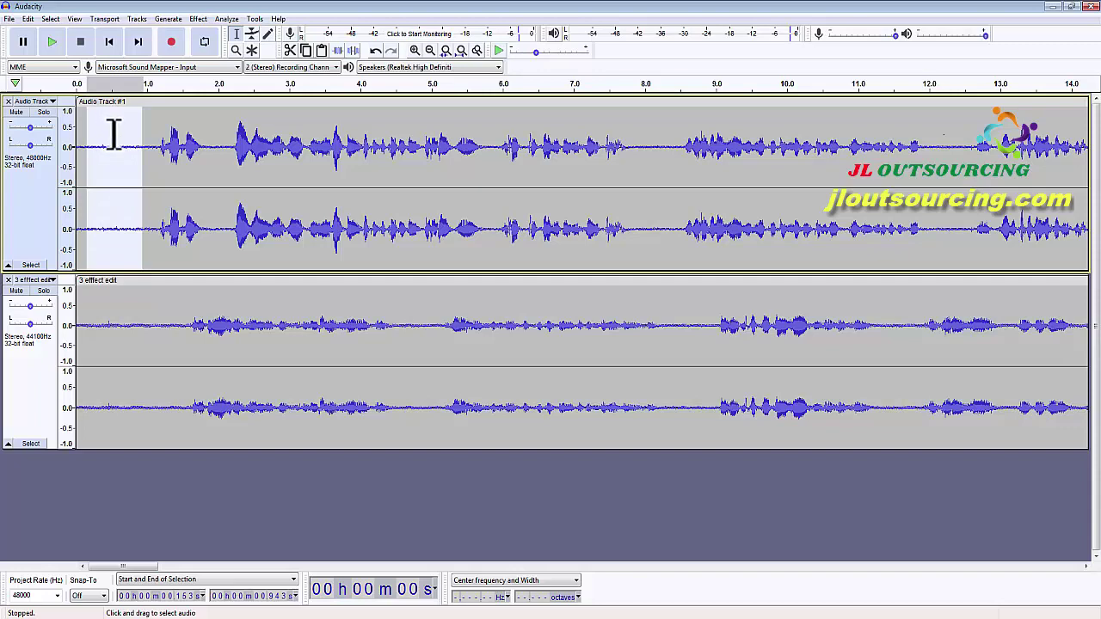
click(197, 20)
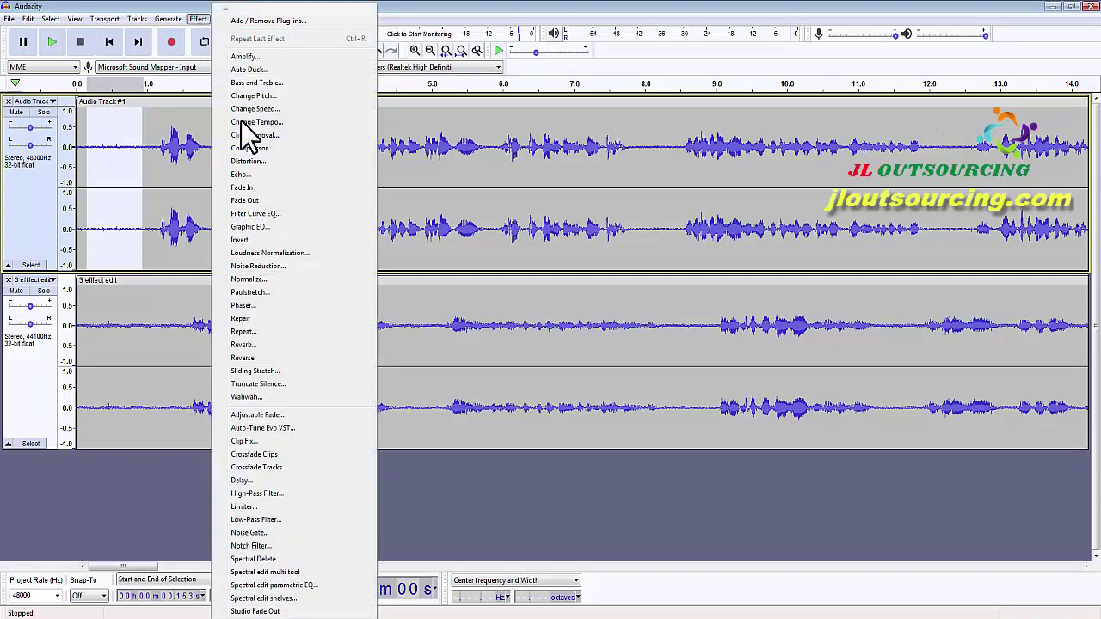
click(269, 265)
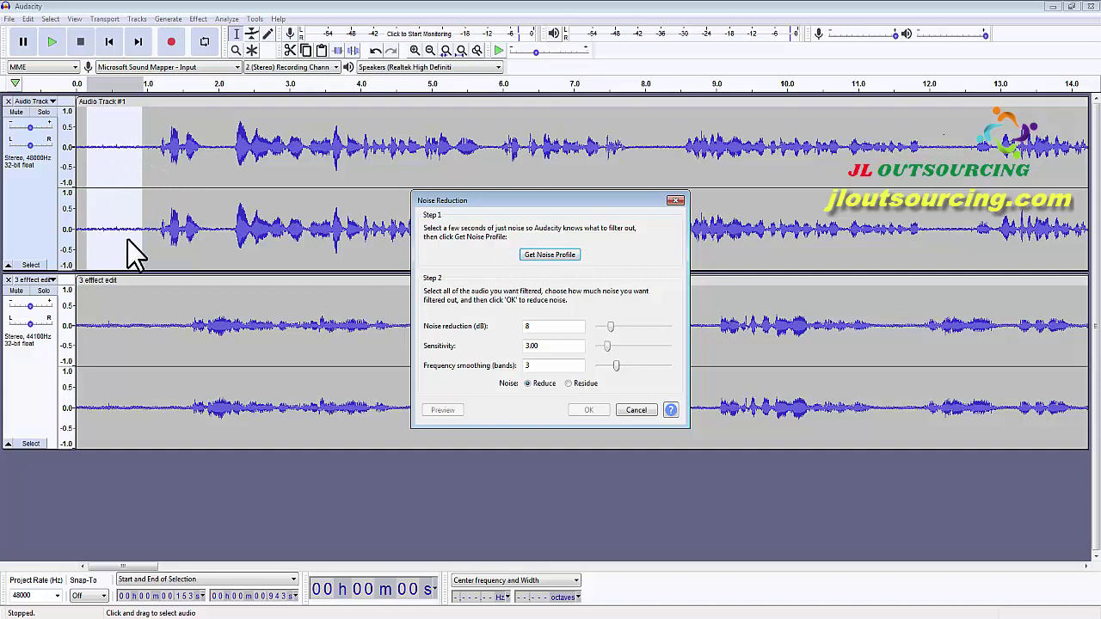
click(538, 256)
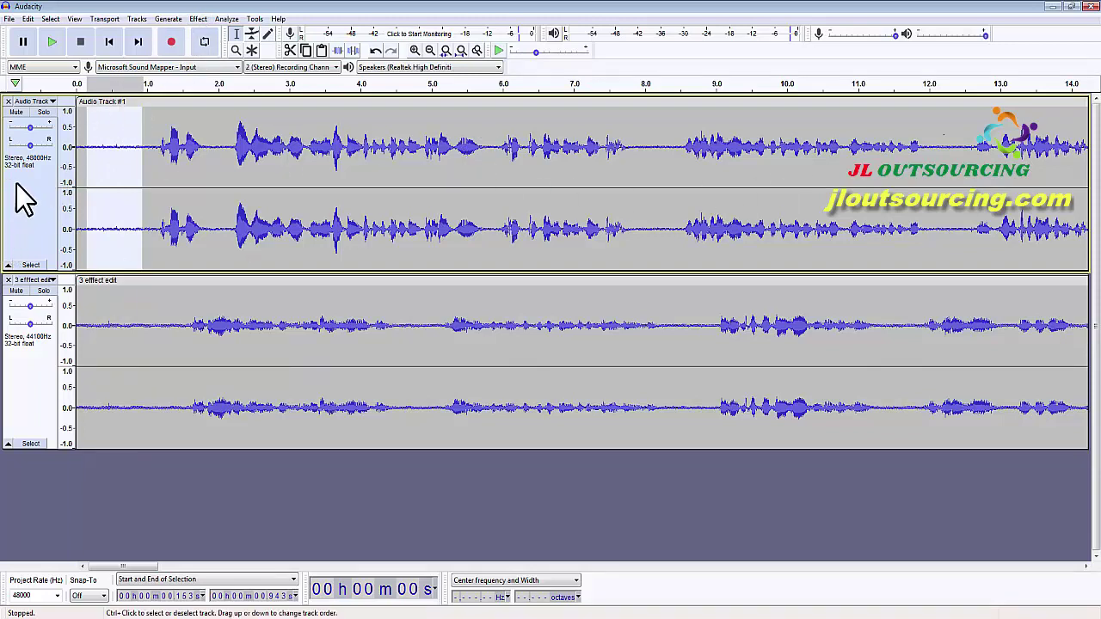
Step: Preview and apply Noise Reduction to all of Audio Track #1 with 8 dB reduction, sensitivity 3.00 and 3 smoothing bands
click(31, 266)
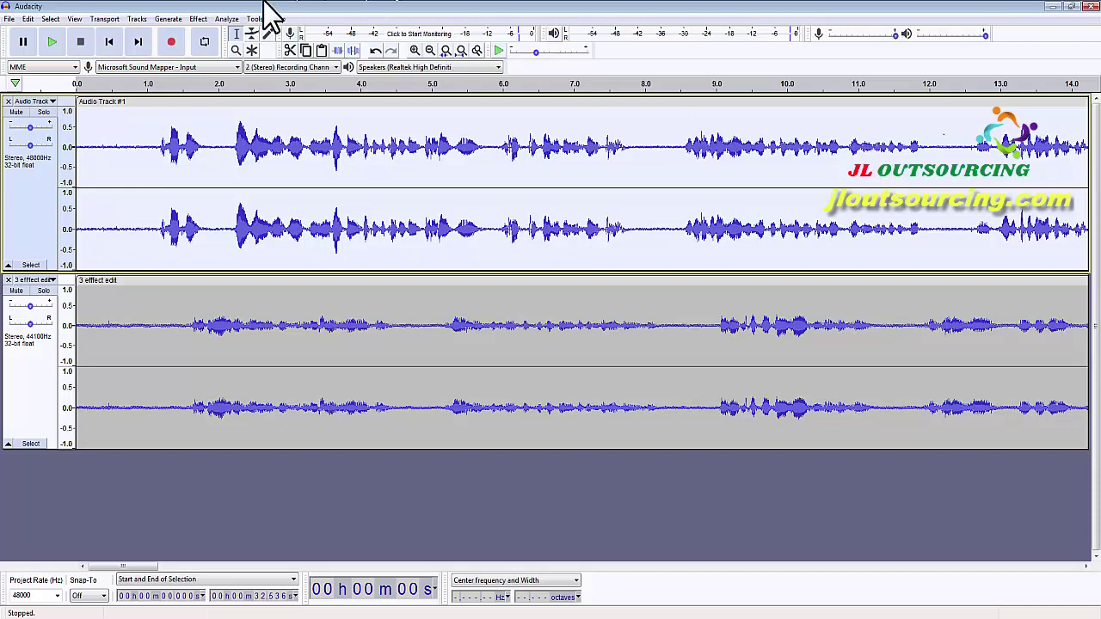
click(196, 19)
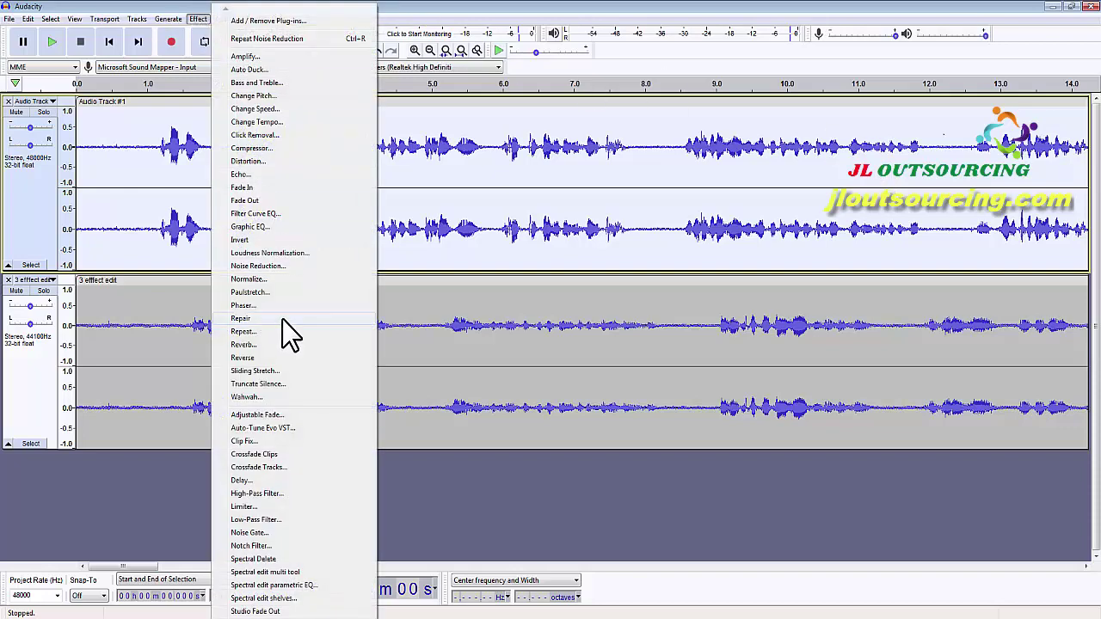
click(275, 267)
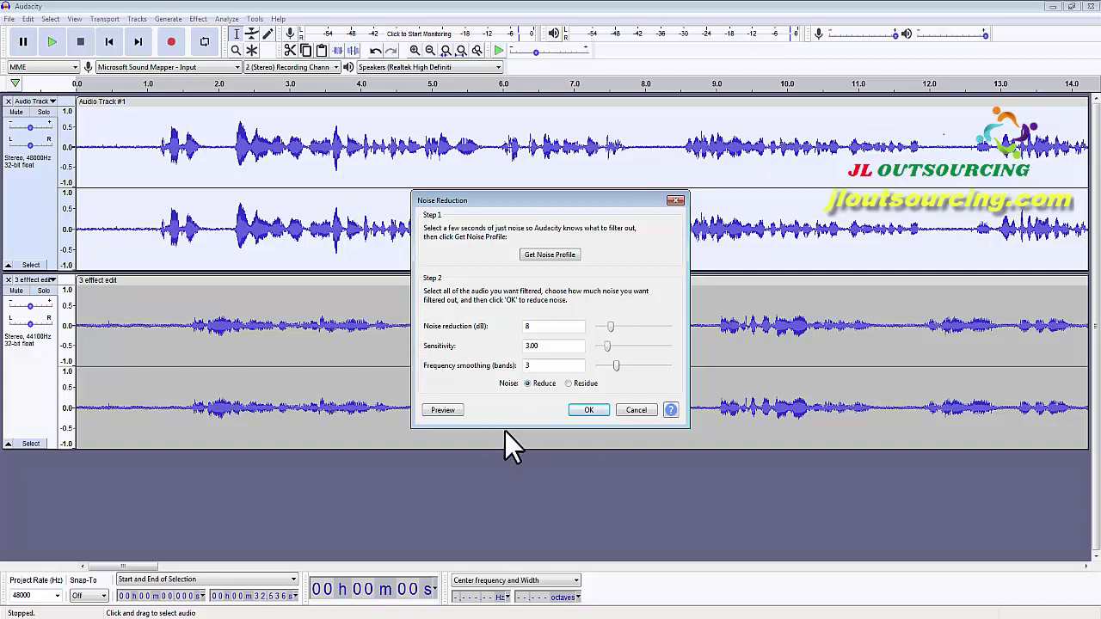
click(437, 414)
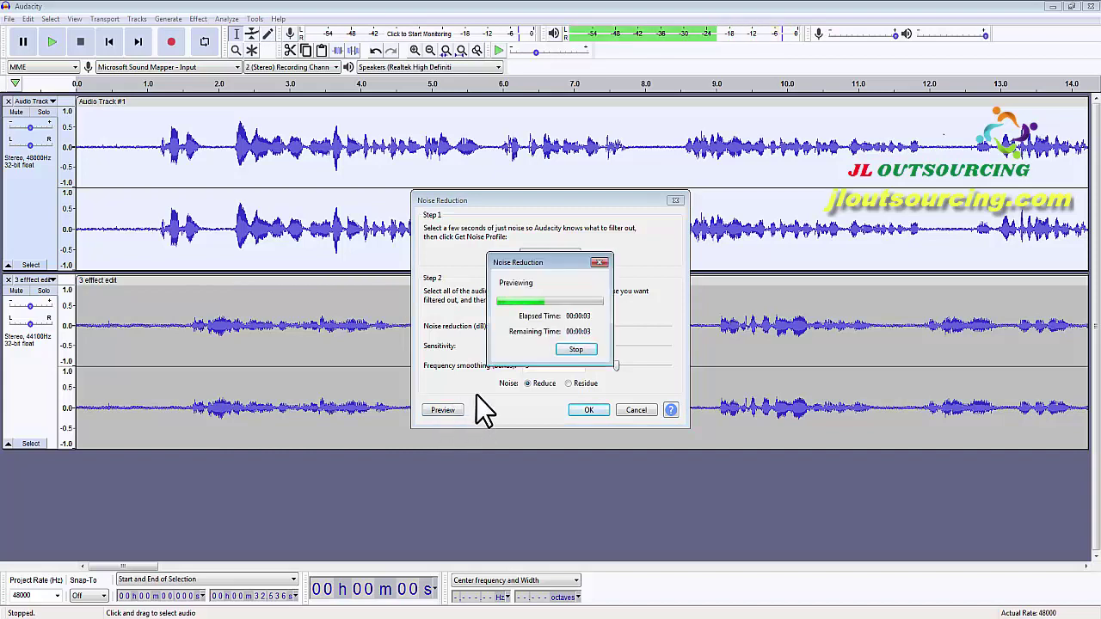
click(575, 349)
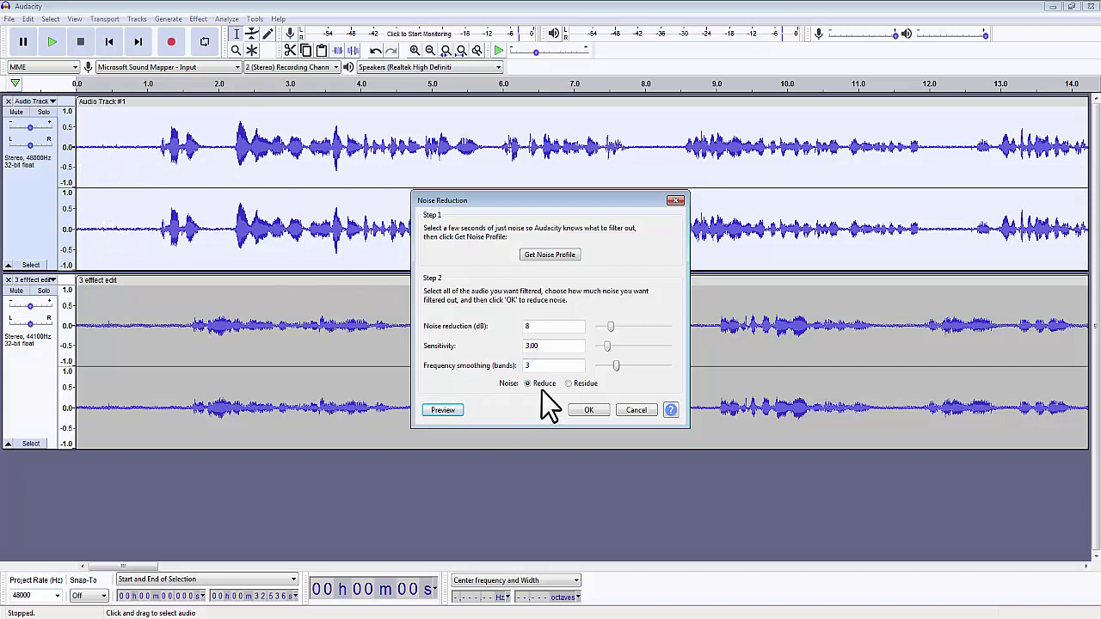
click(589, 410)
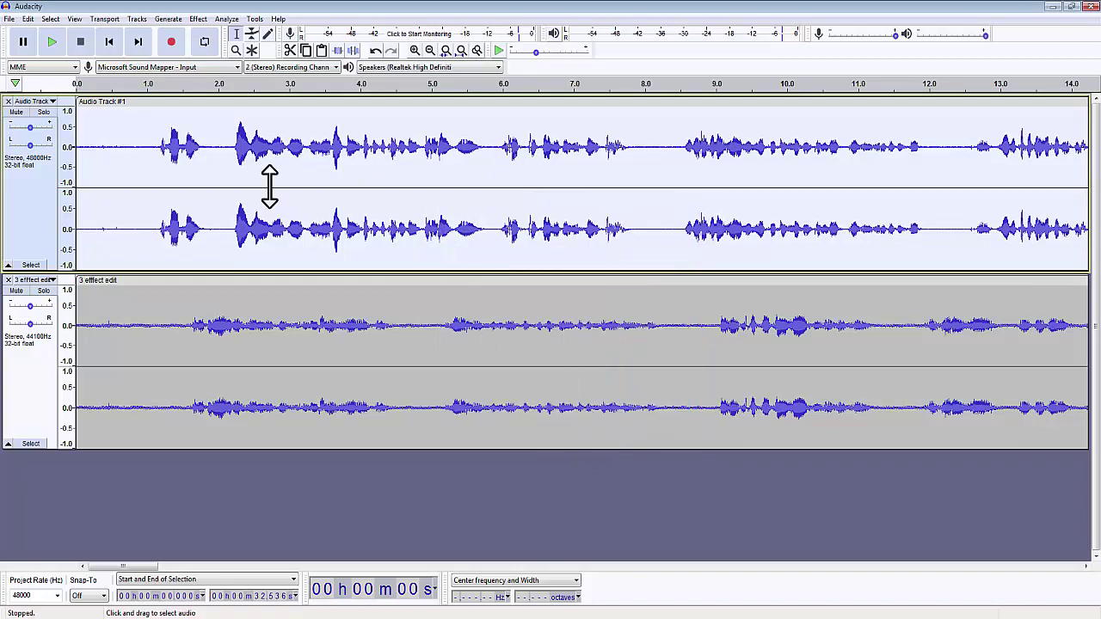
Step: Select the cleaned opening of Audio Track #1 from about 0.2 to 1.23 seconds, and reopen Noise Reduction for the whole track
drag(91, 147, 164, 138)
click(166, 504)
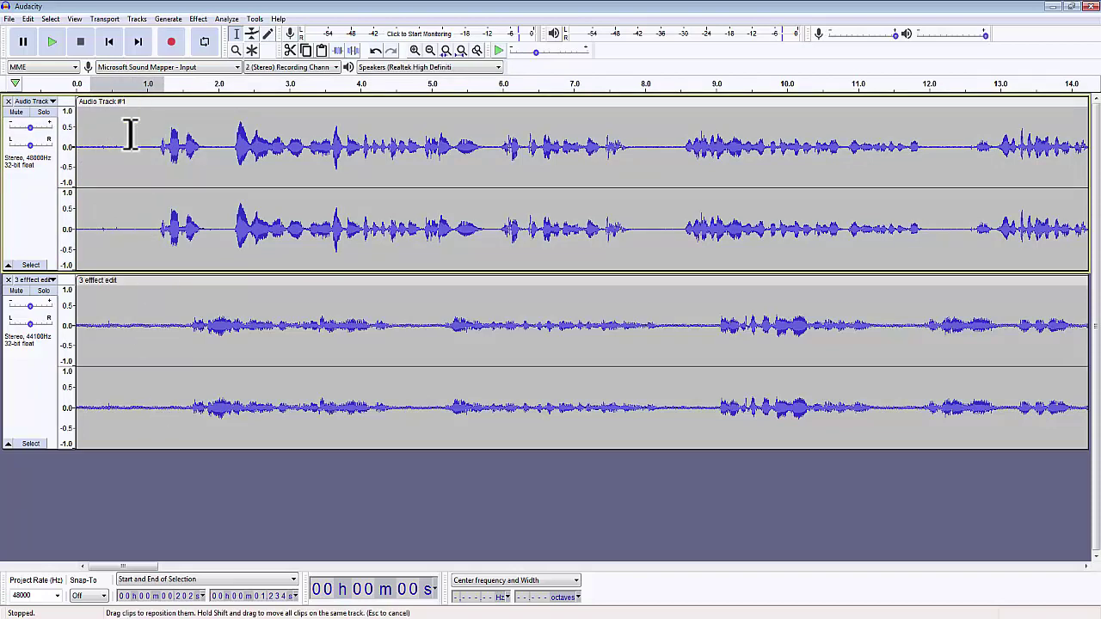
click(32, 193)
click(198, 18)
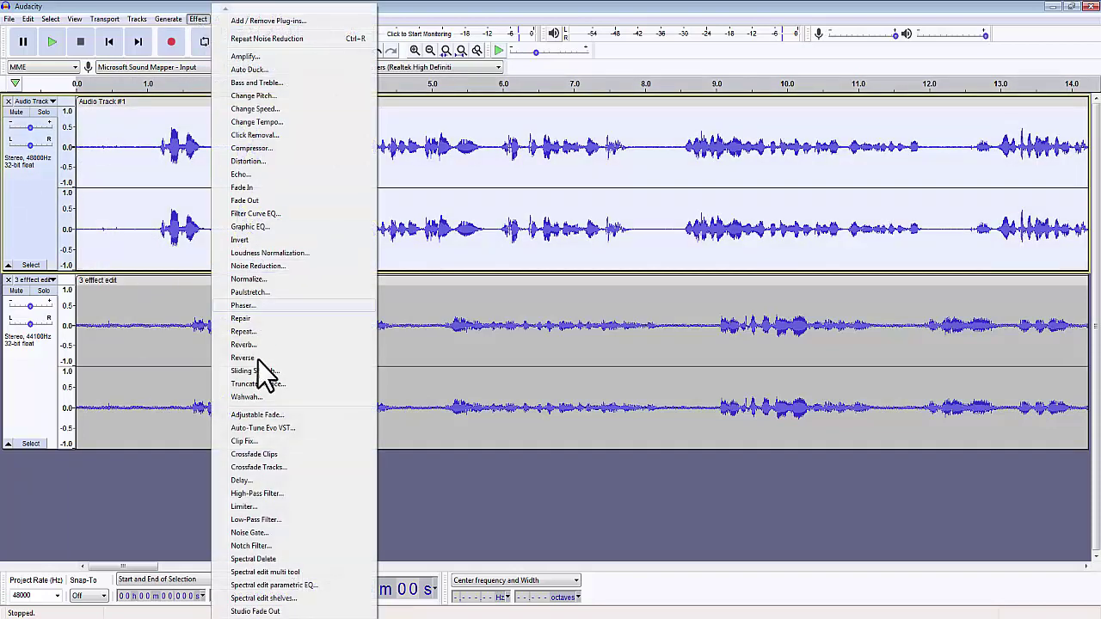
click(257, 267)
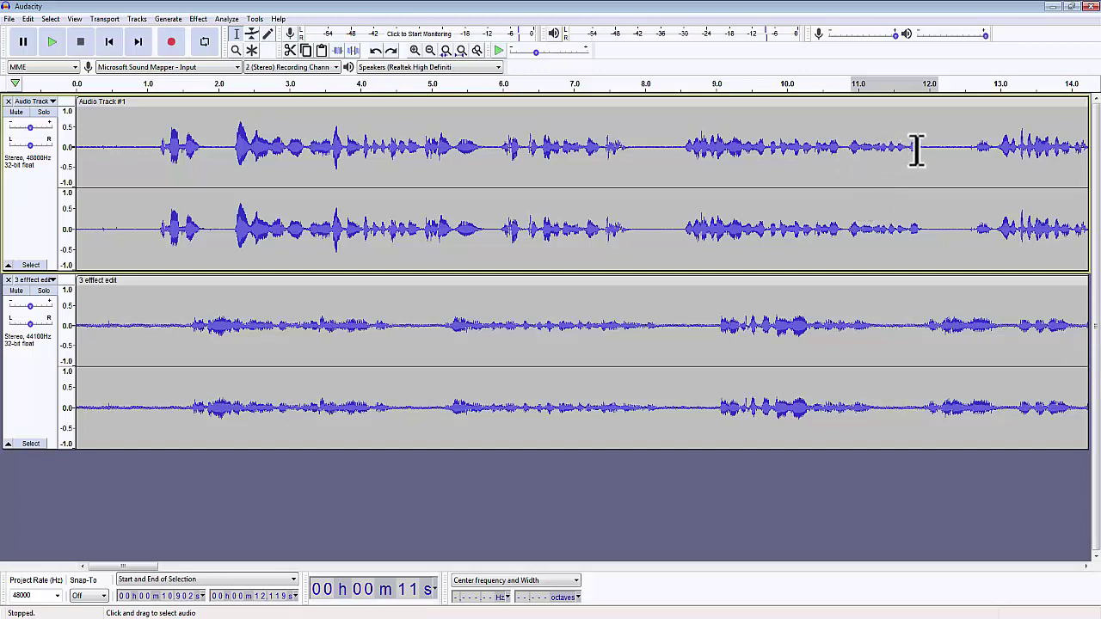
Step: Amplify the quiet stretch of Audio Track #1 from about 10.89 to 11.87 seconds, lowering the gain below the suggested amount
drag(918, 148, 849, 147)
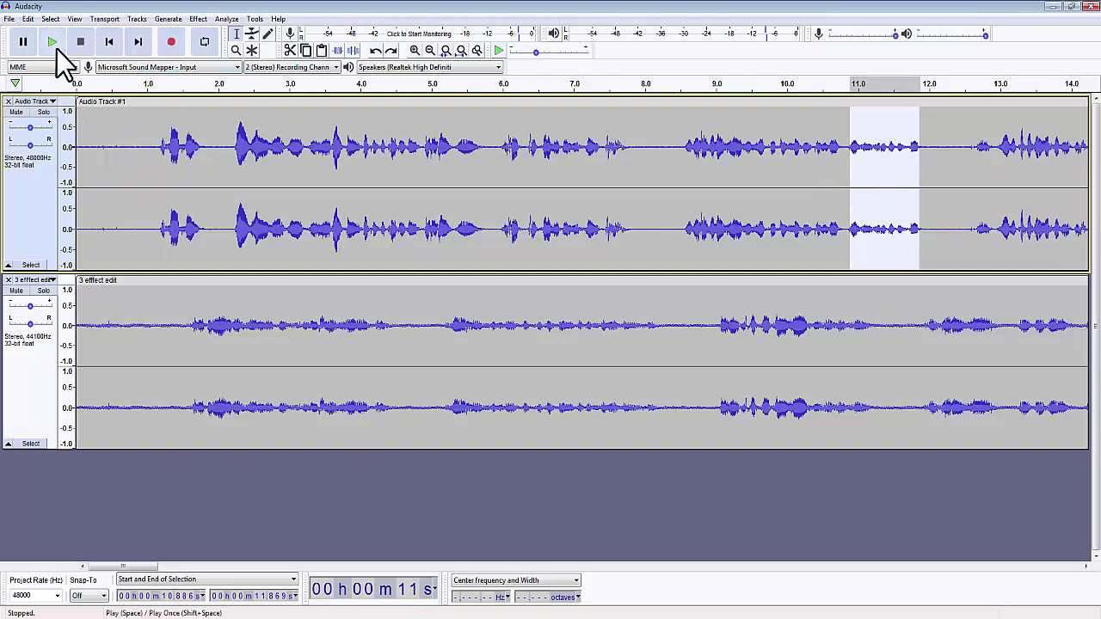
click(199, 19)
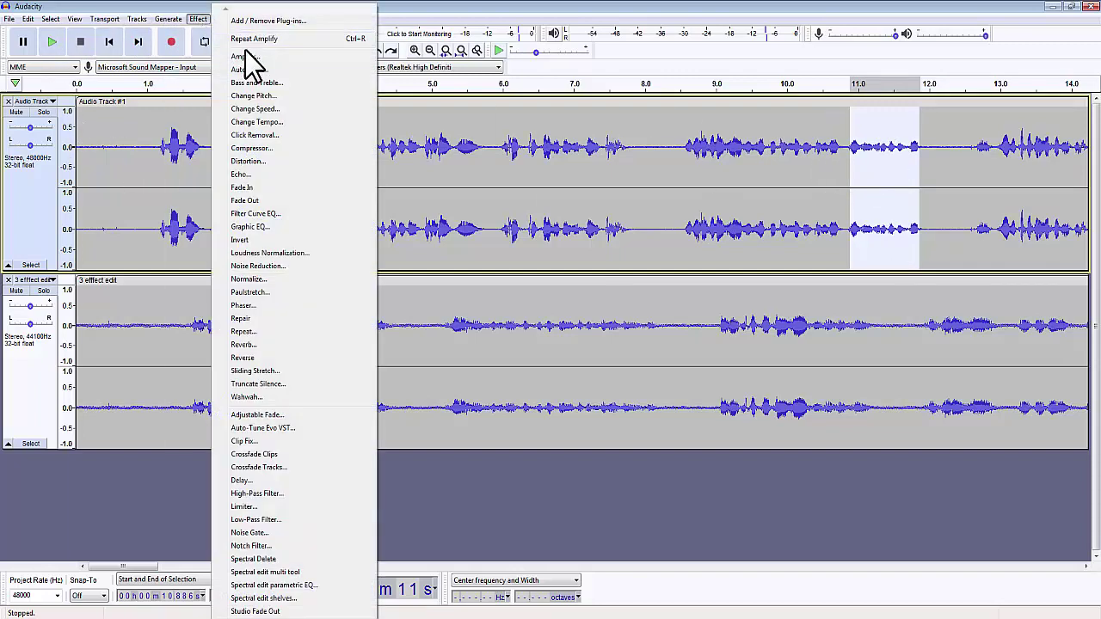
click(247, 58)
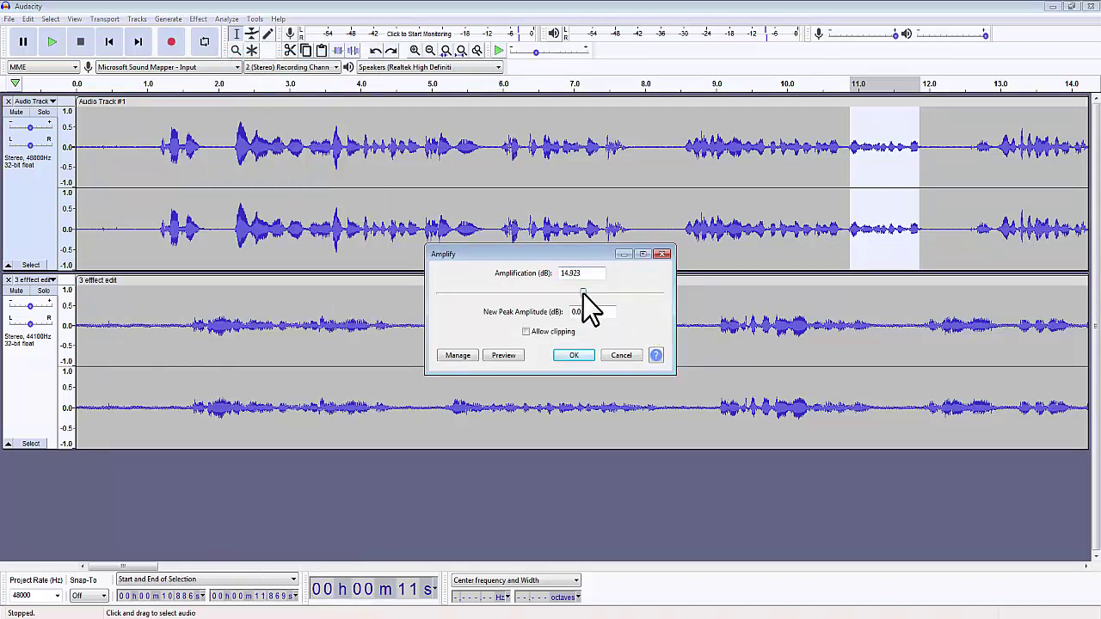
drag(582, 294, 575, 296)
click(574, 356)
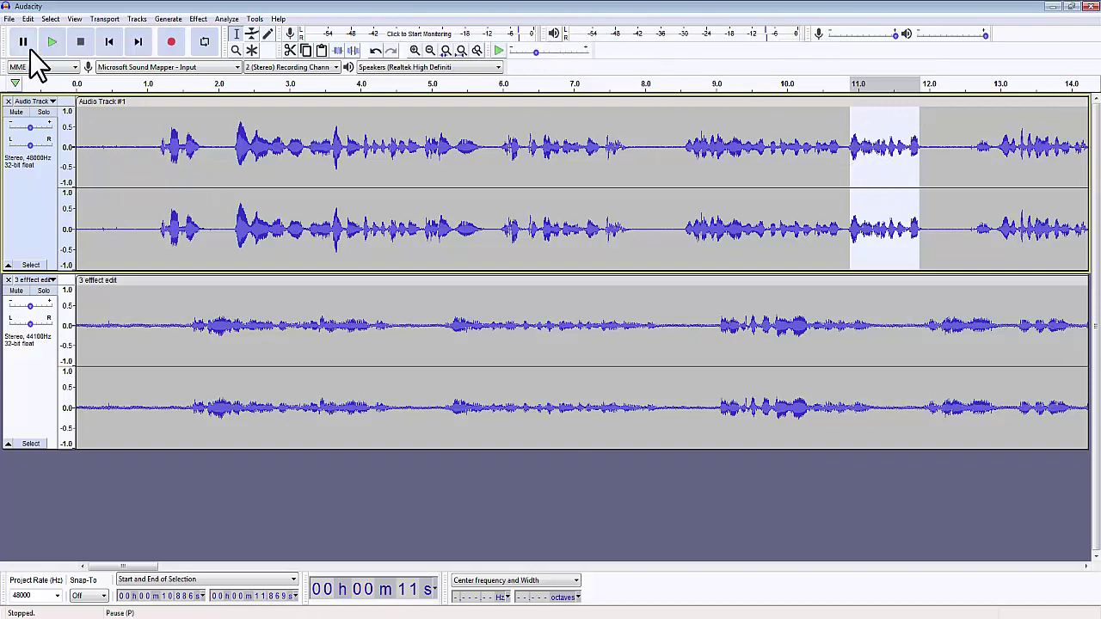
Step: Play the amplified stretch of Audio Track #1 and reselect it from about 10.91 to 11.88 seconds
click(49, 38)
click(596, 491)
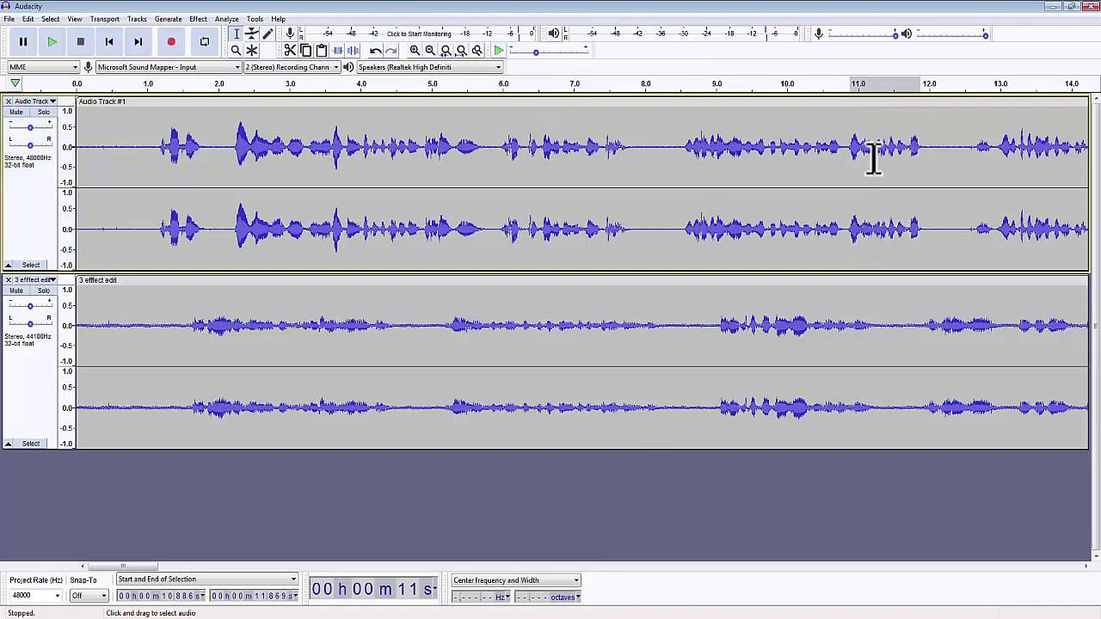
drag(852, 145, 919, 144)
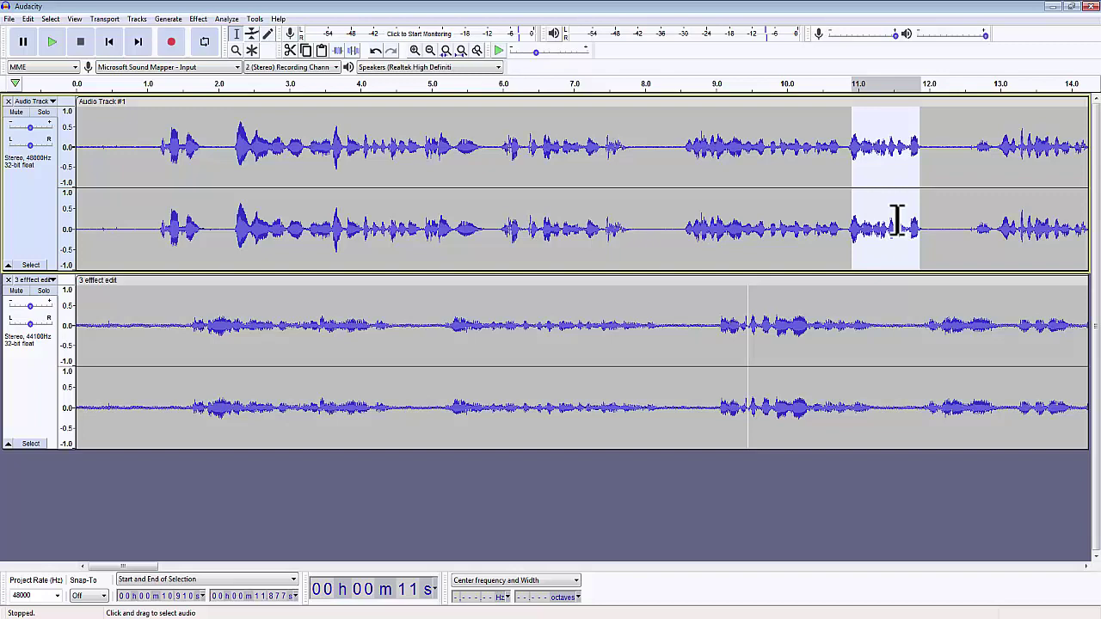
Step: Try silencing Audio Track #1 from about 25.55 to 27.65 seconds, and undo the silencing
double_click(805, 250)
key(ctrl+f)
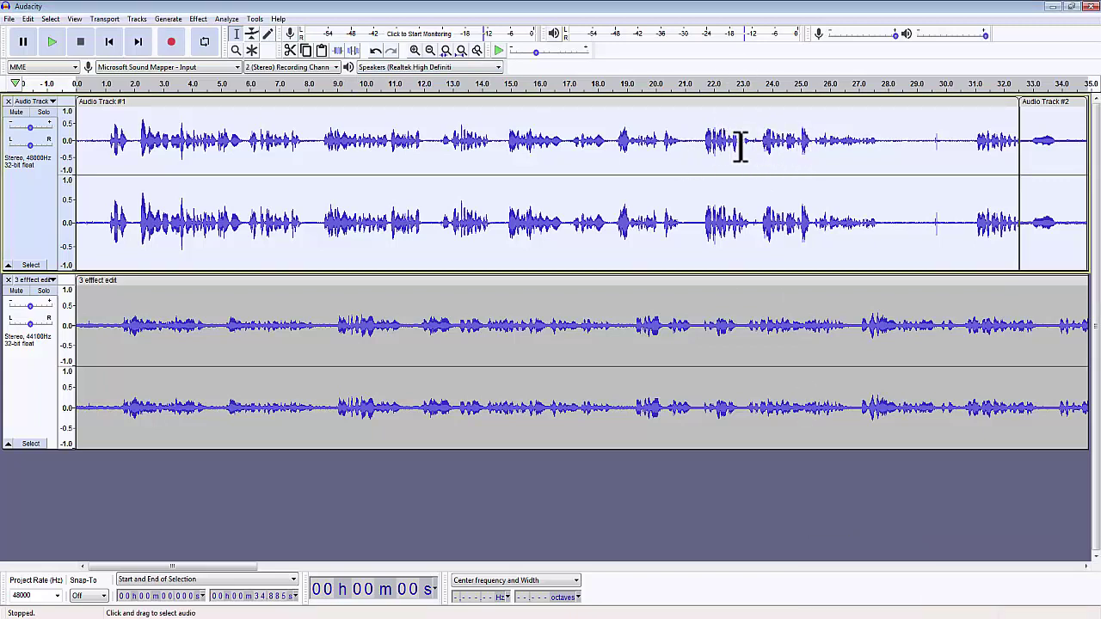
drag(875, 139, 815, 142)
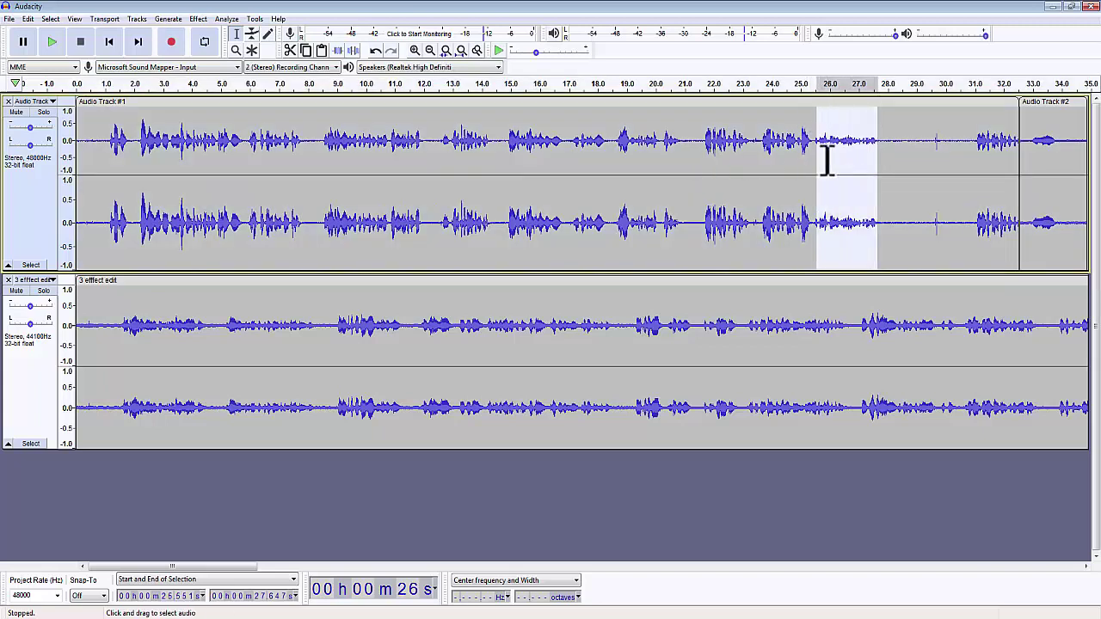
click(352, 50)
click(864, 152)
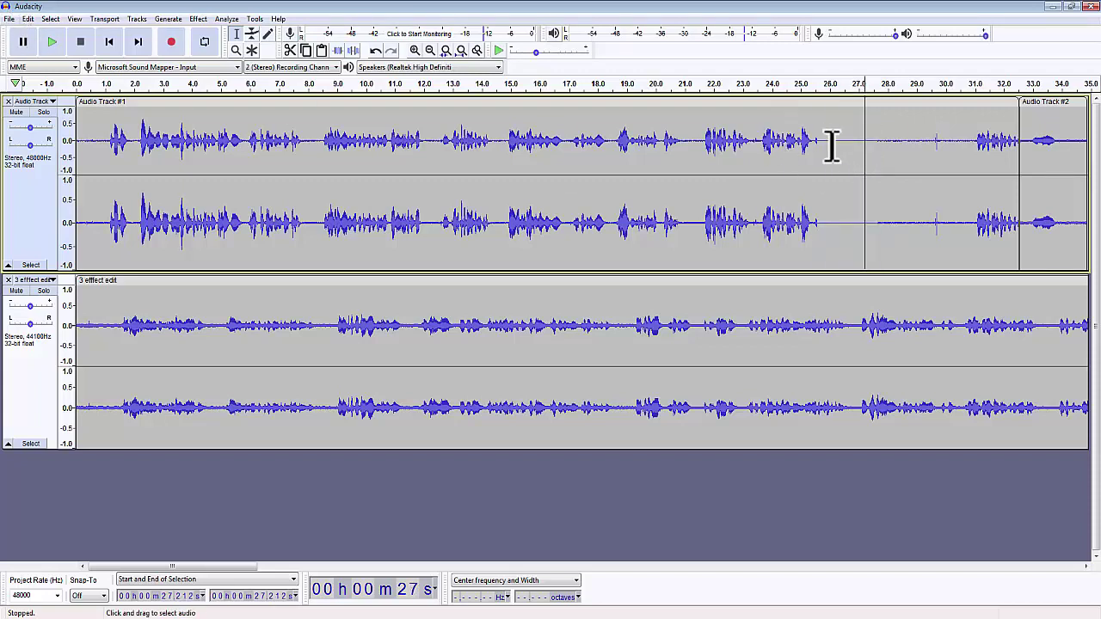
click(376, 50)
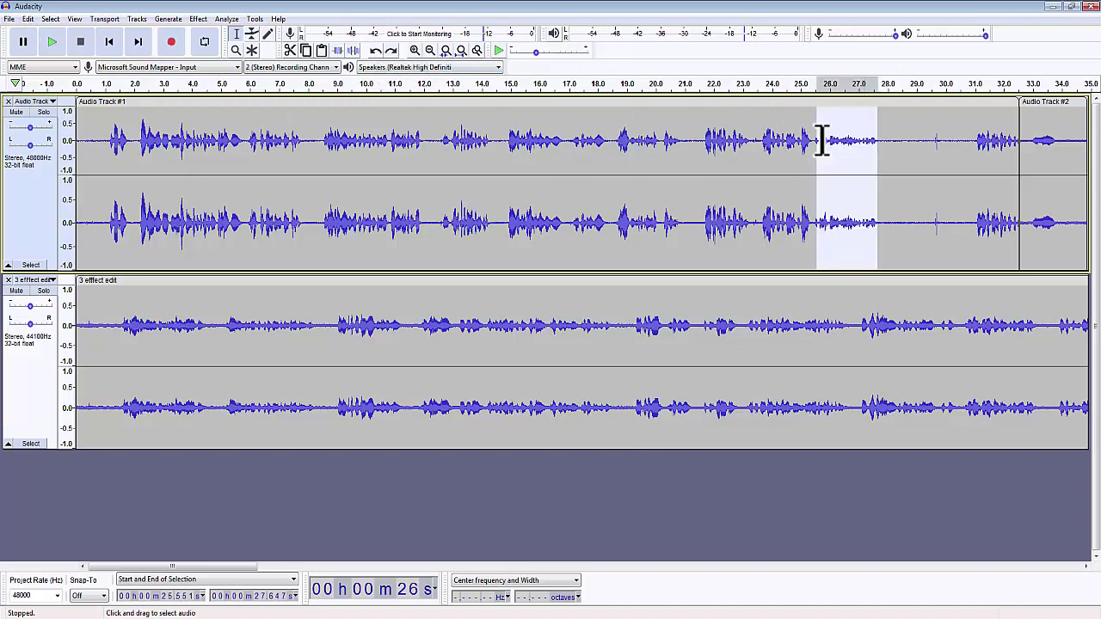
Step: Try trimming away the audio outside about 8.56 to 27.91 seconds in Audio Track #1, and undo the trim
click(556, 251)
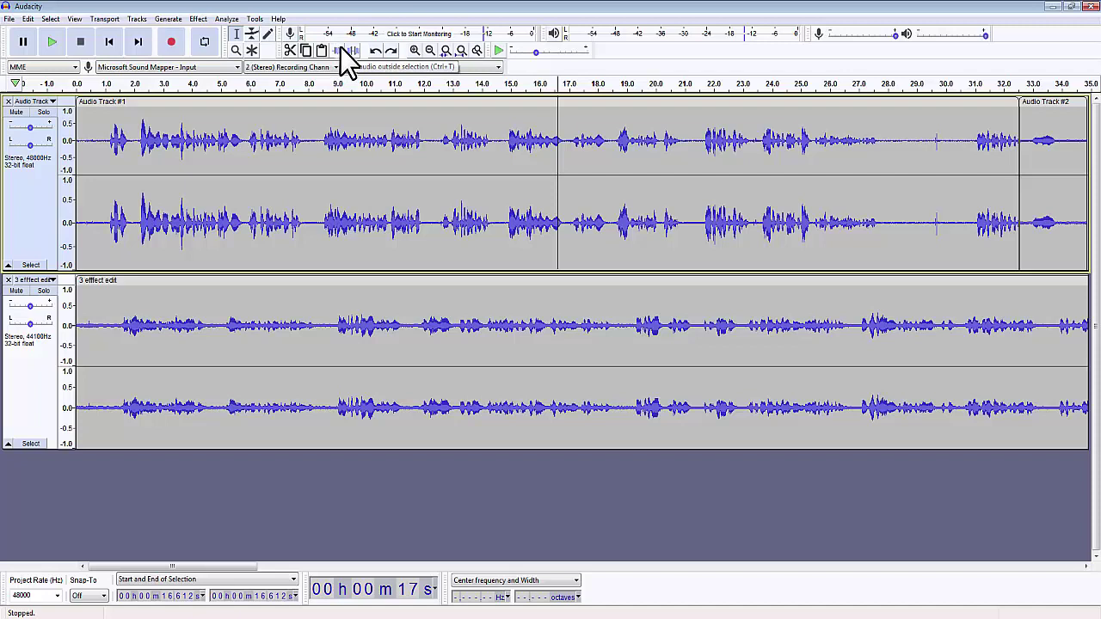
double_click(318, 163)
key(ctrl+f)
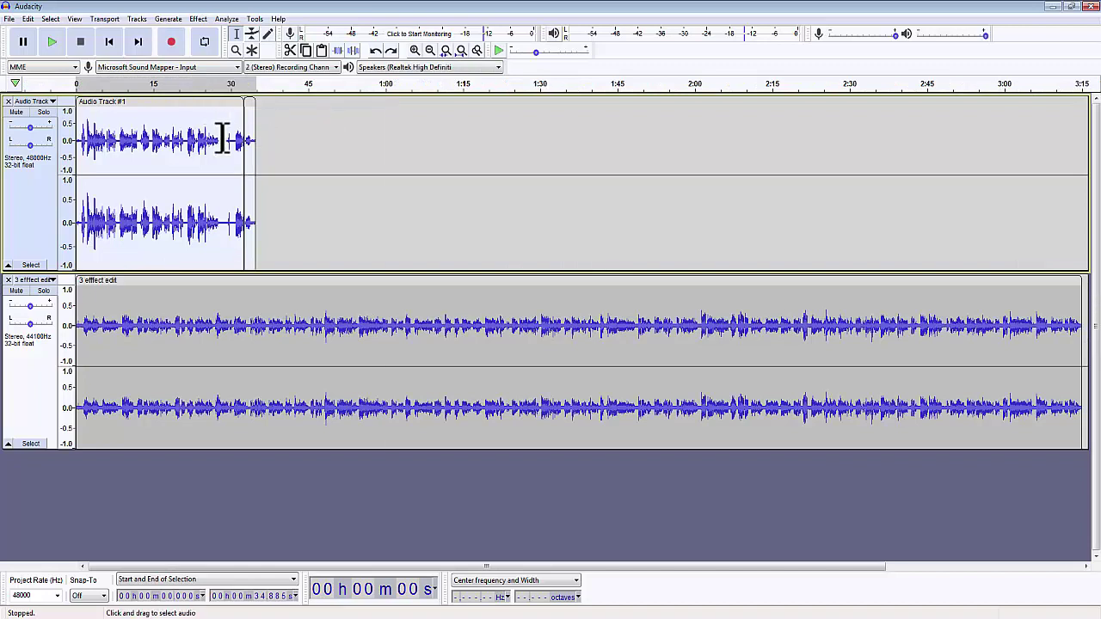
drag(221, 139, 85, 138)
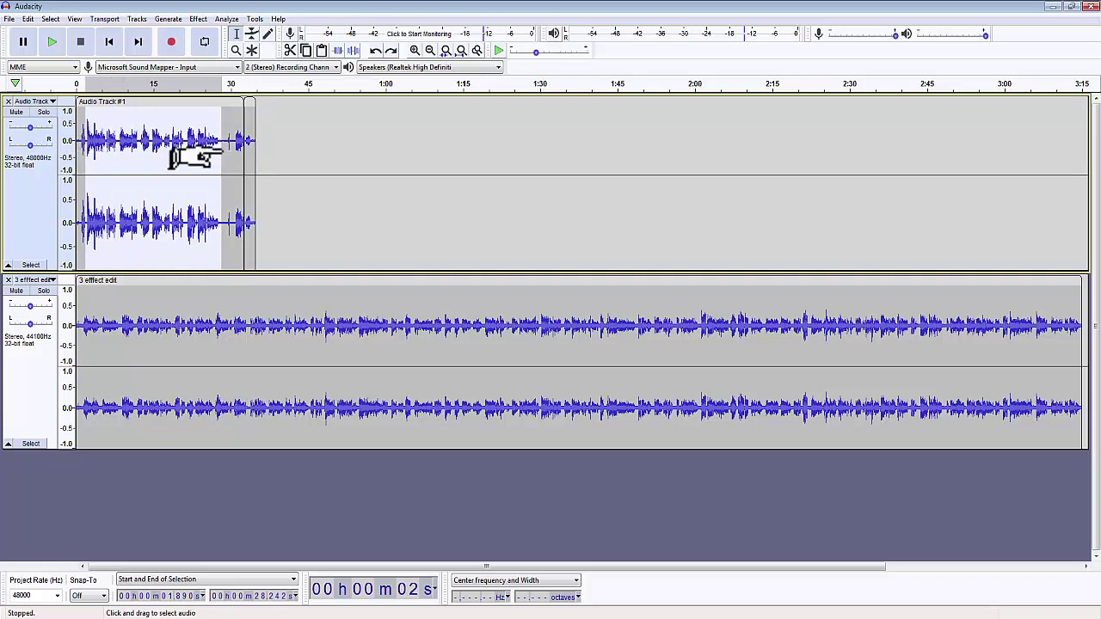
drag(219, 141, 119, 136)
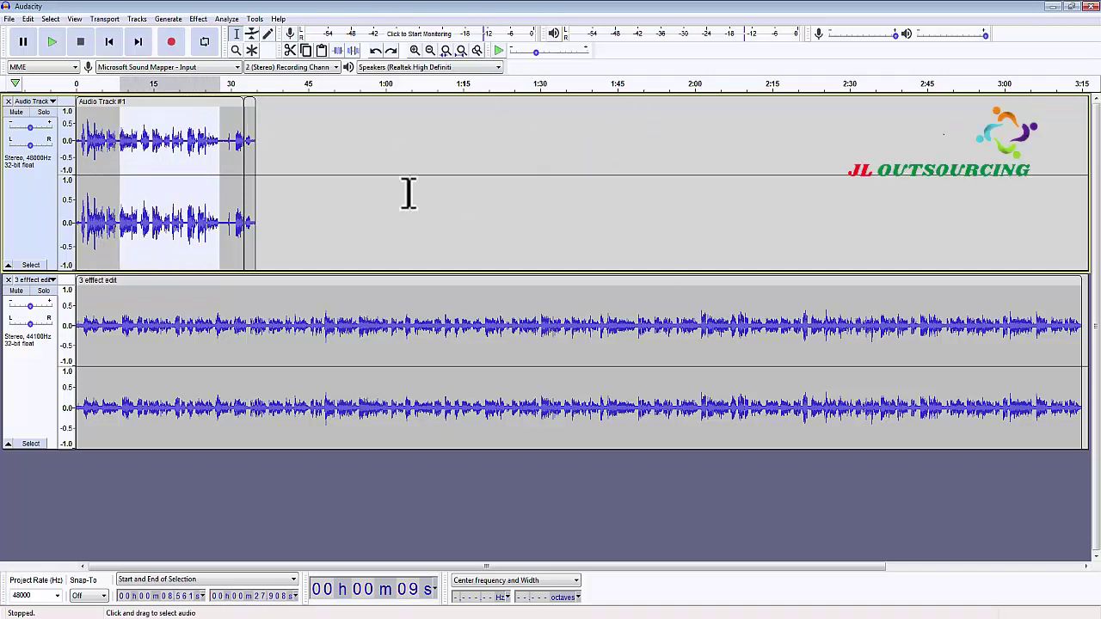
click(337, 51)
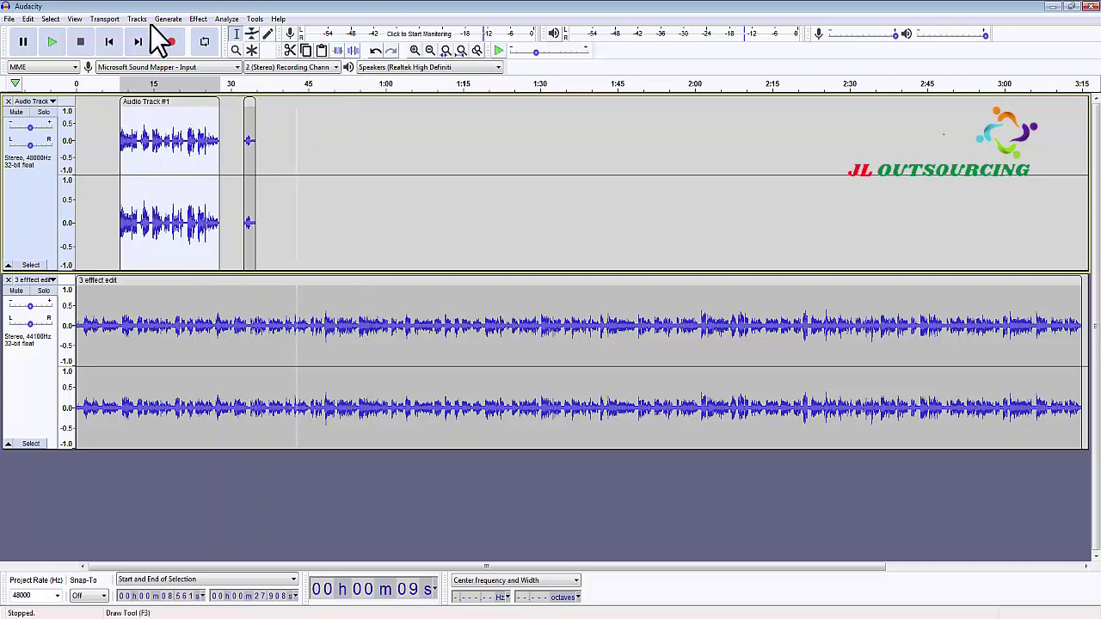
click(375, 52)
Step: Try cutting the stretch from about 25.59 to 27.65 seconds out of Audio Track #1, and undo the cut
key(ctrl+e)
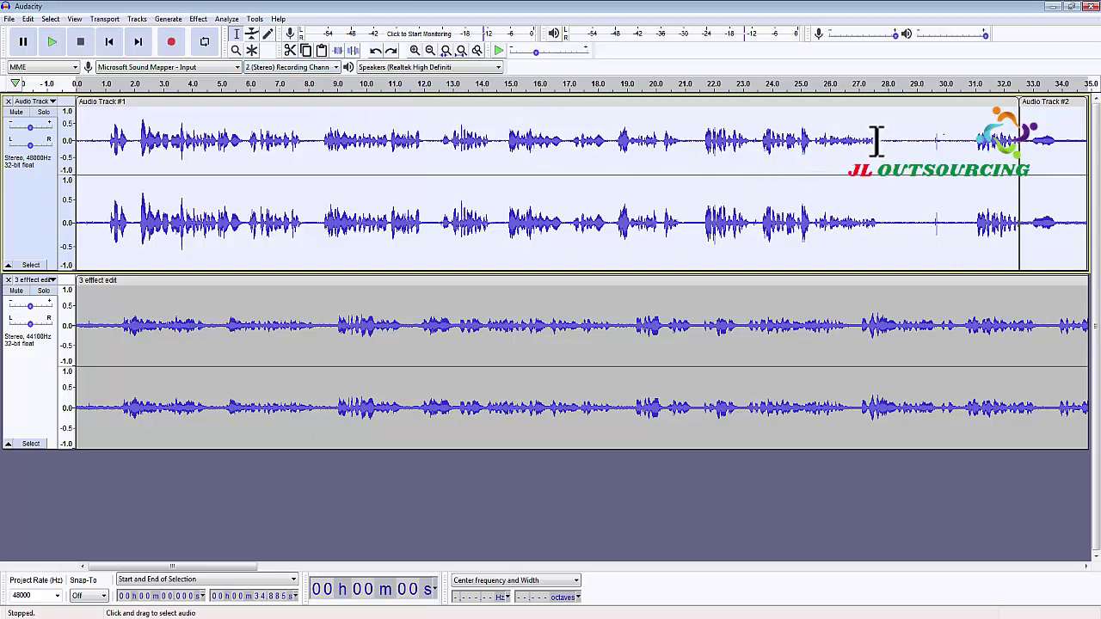
drag(875, 140, 818, 139)
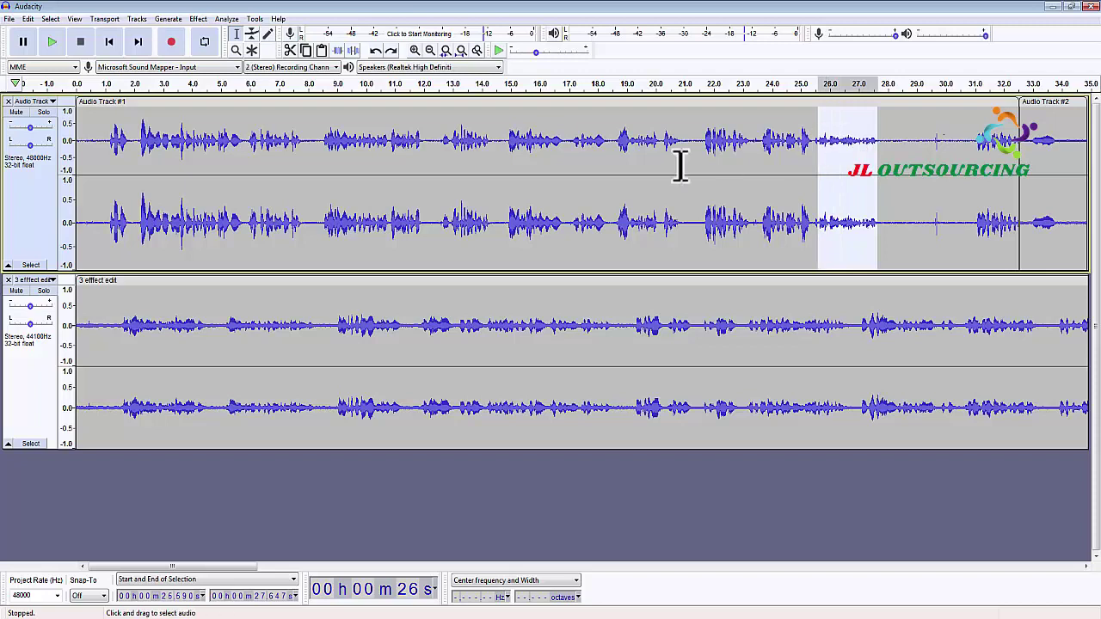
click(290, 49)
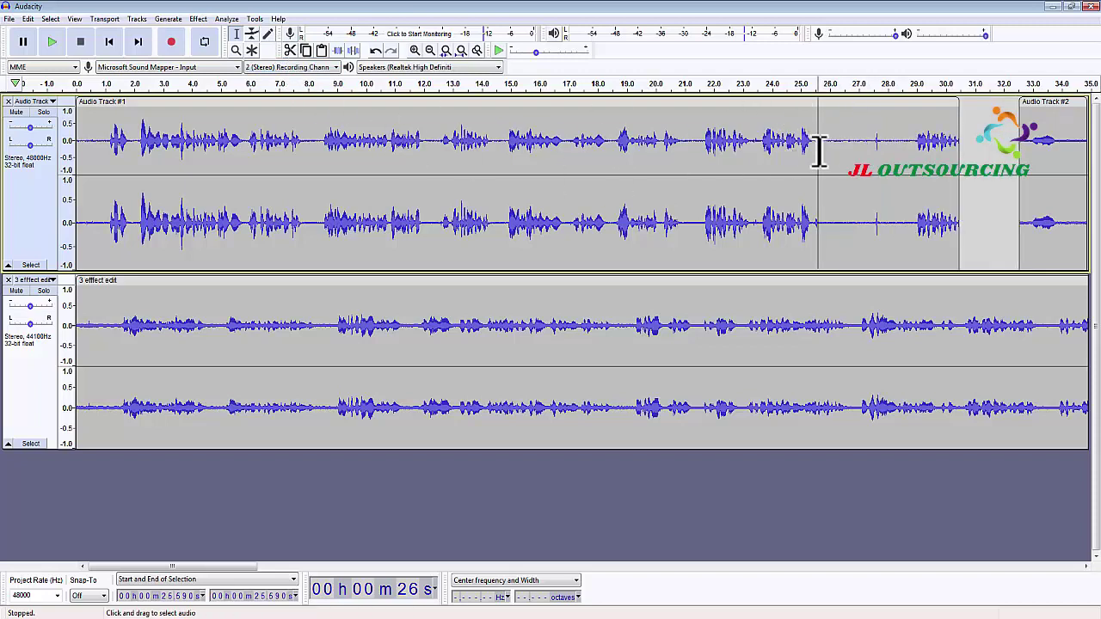
click(376, 51)
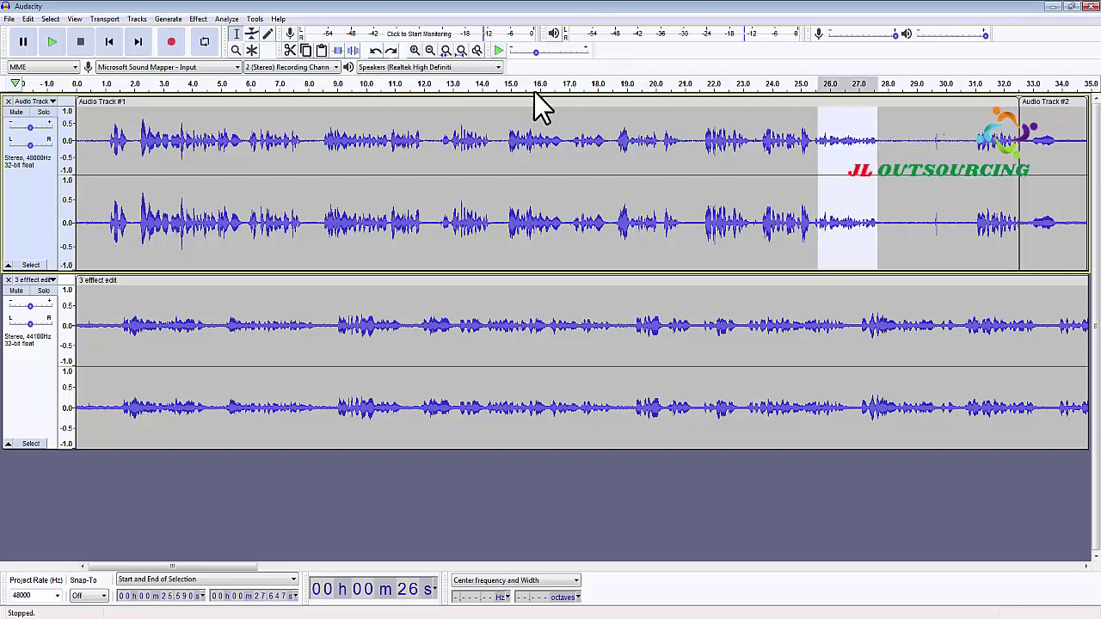
Step: Cut the stretch from about 25.47 to 27.77 seconds out of Audio Track #1
click(818, 177)
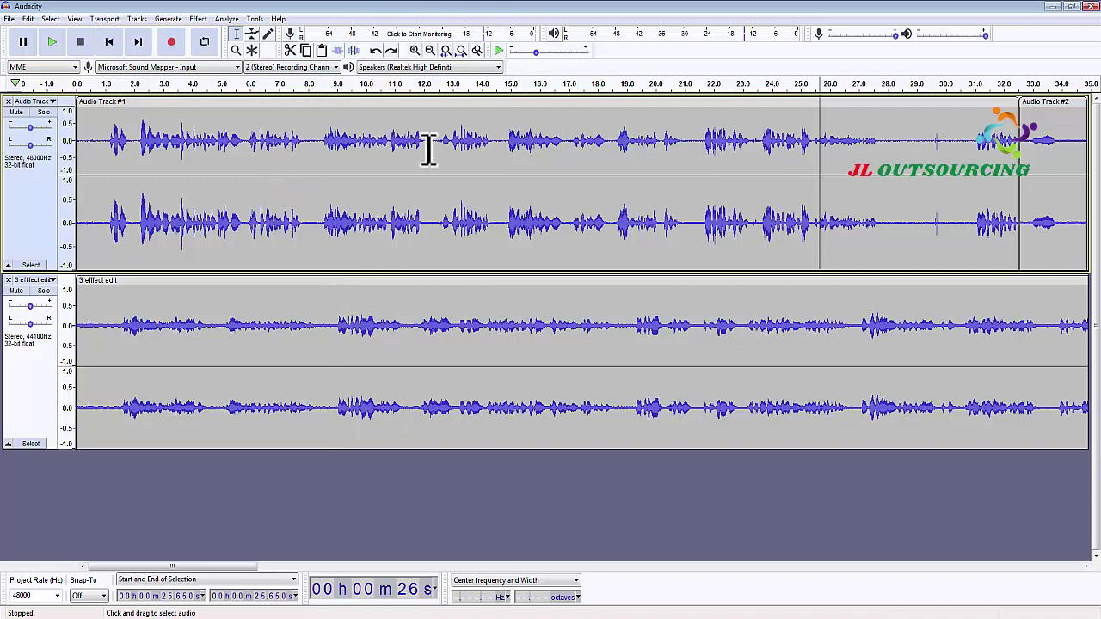
drag(814, 142, 879, 142)
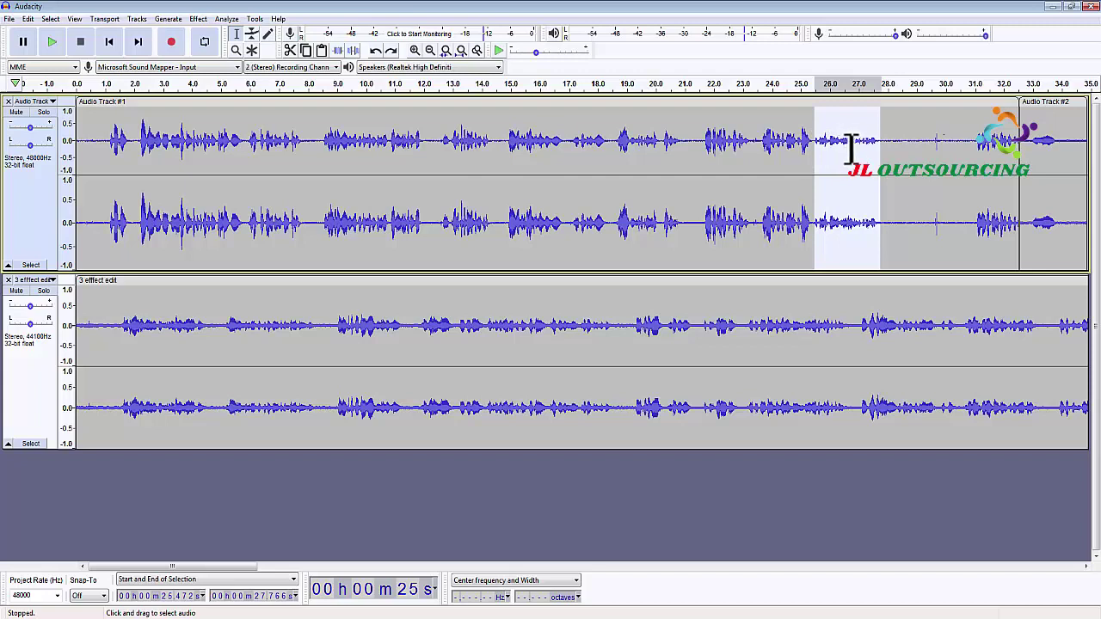
click(291, 48)
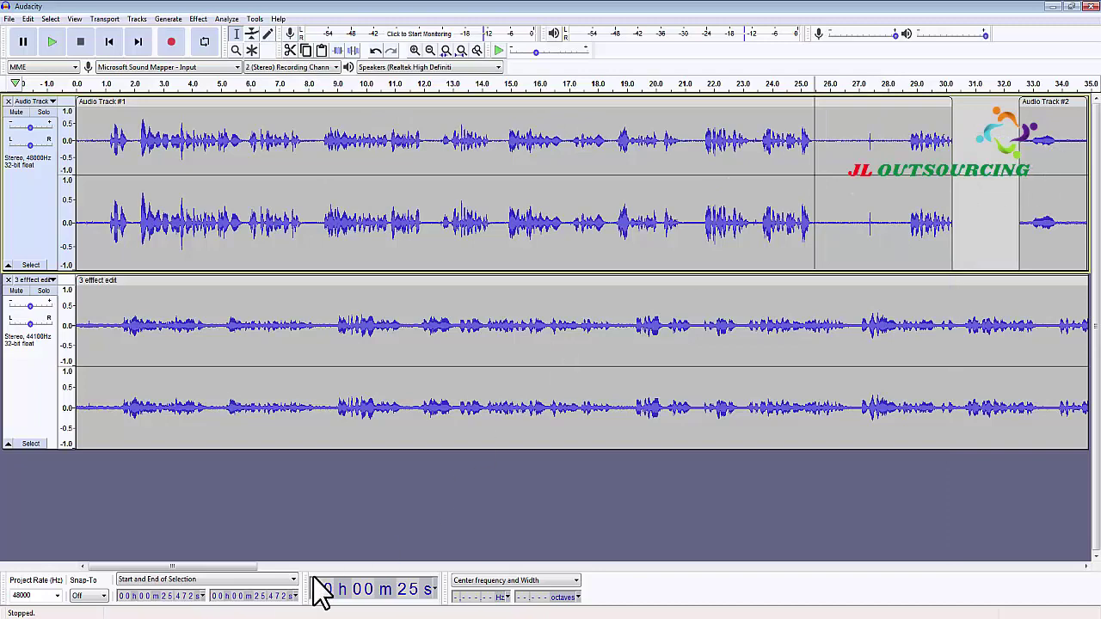
Step: Fit the project in view and record a new clip of about 5 seconds on the first track, starting at about 36.69 seconds
double_click(540, 161)
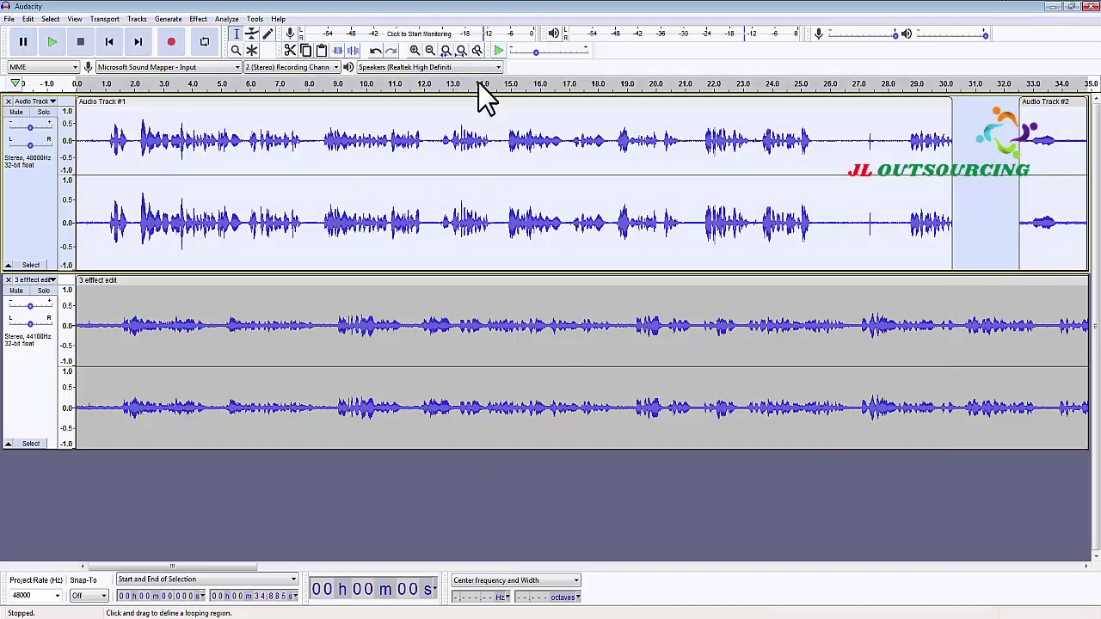
click(461, 50)
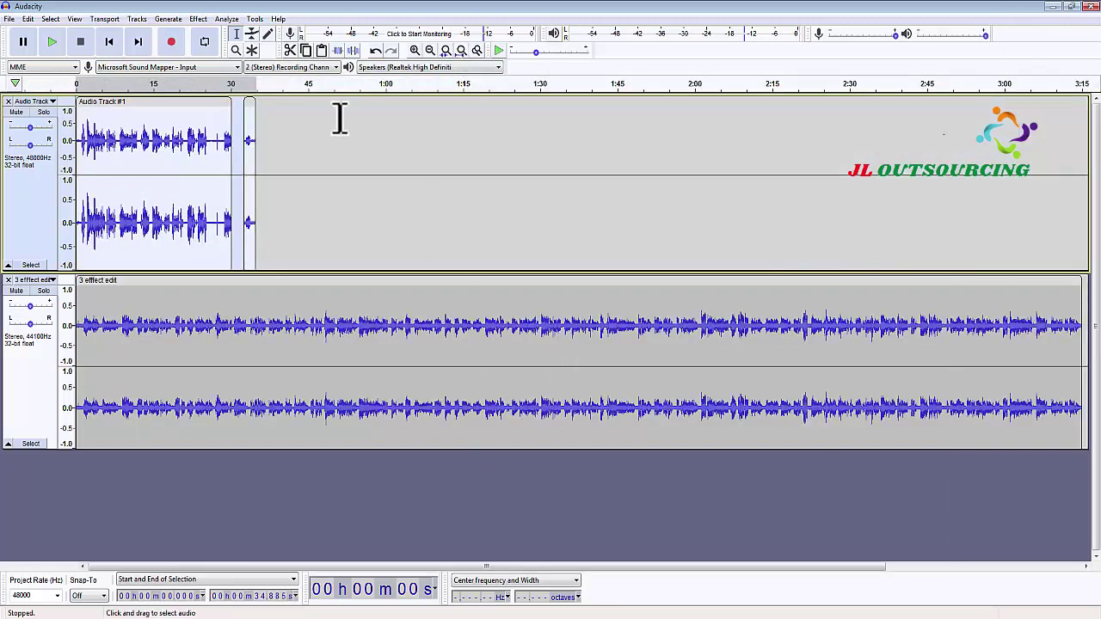
click(265, 167)
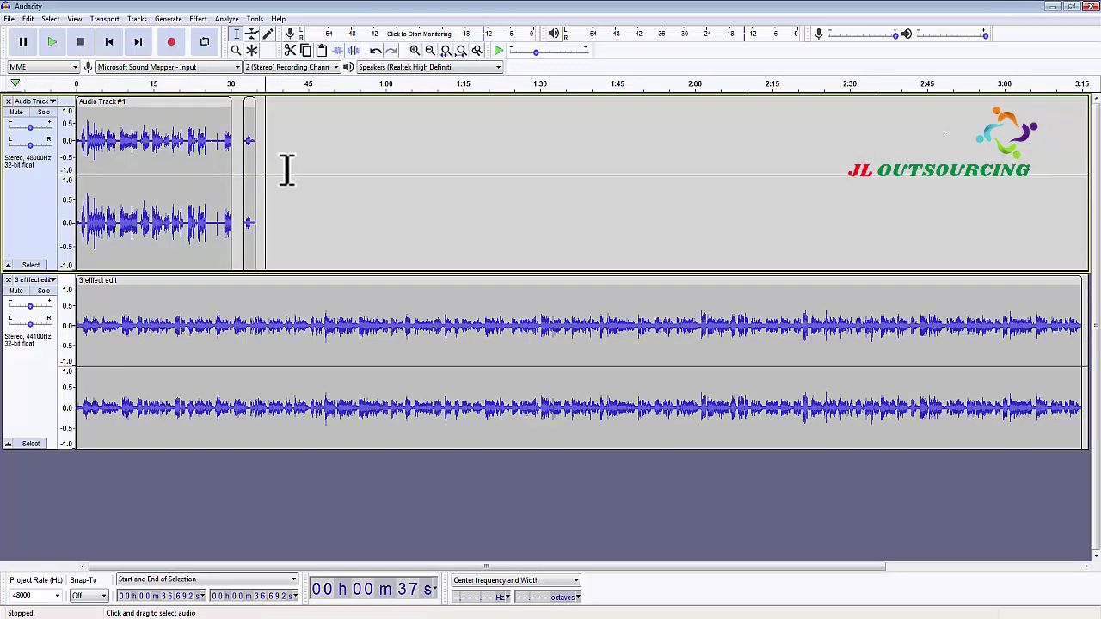
click(173, 46)
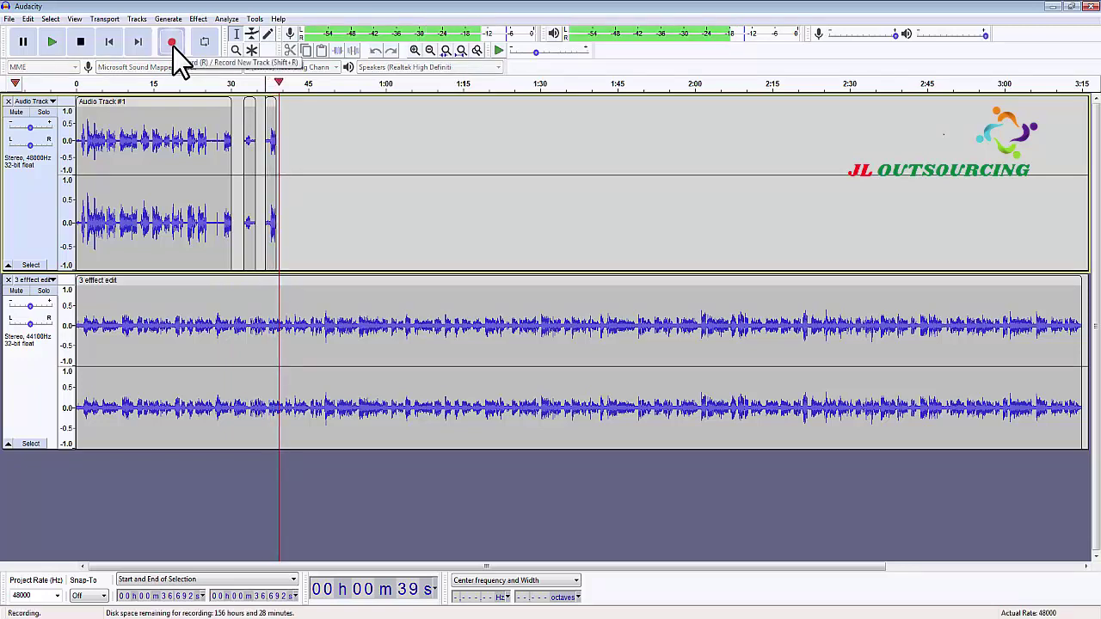
click(80, 40)
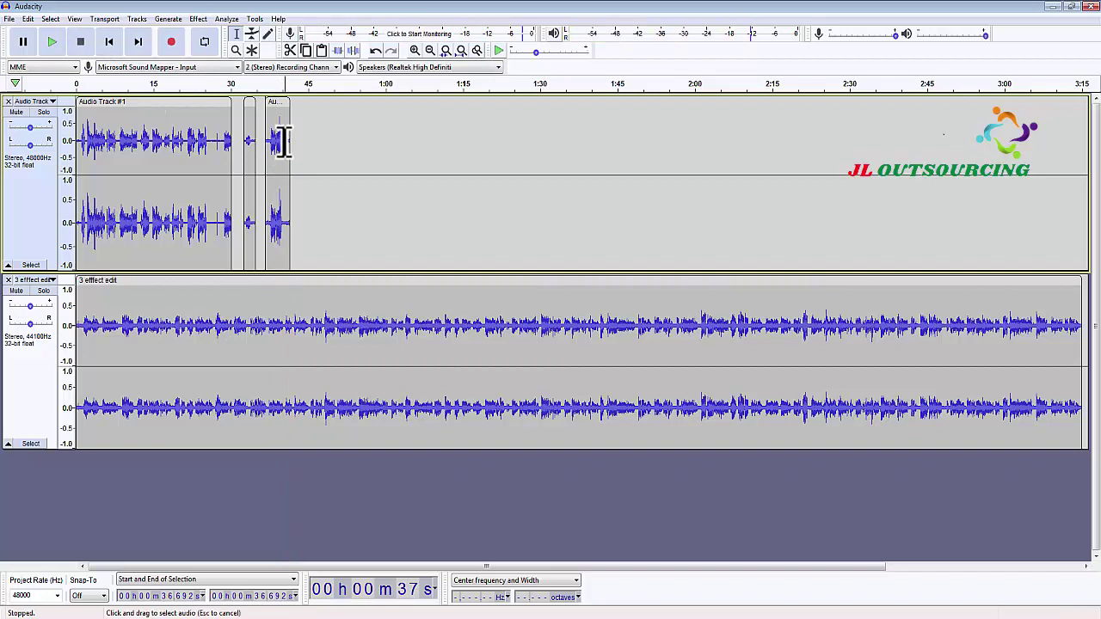
Step: Copy the stretch from about 37.69 to 39.95 seconds of the Audio Track #3 clip
drag(284, 142, 269, 140)
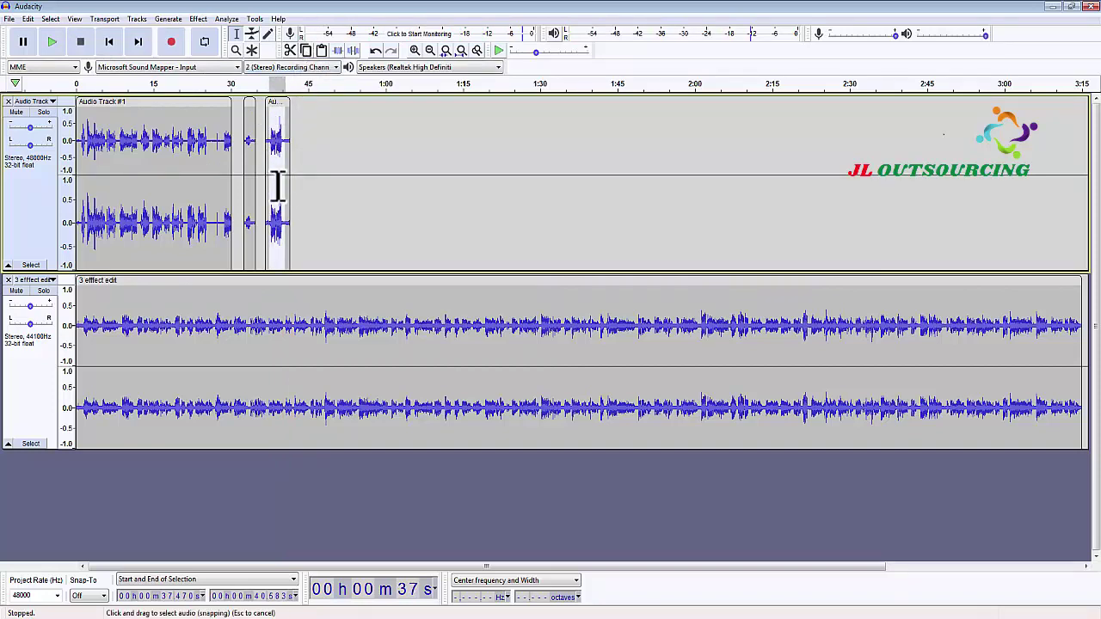
key(ctrl+z)
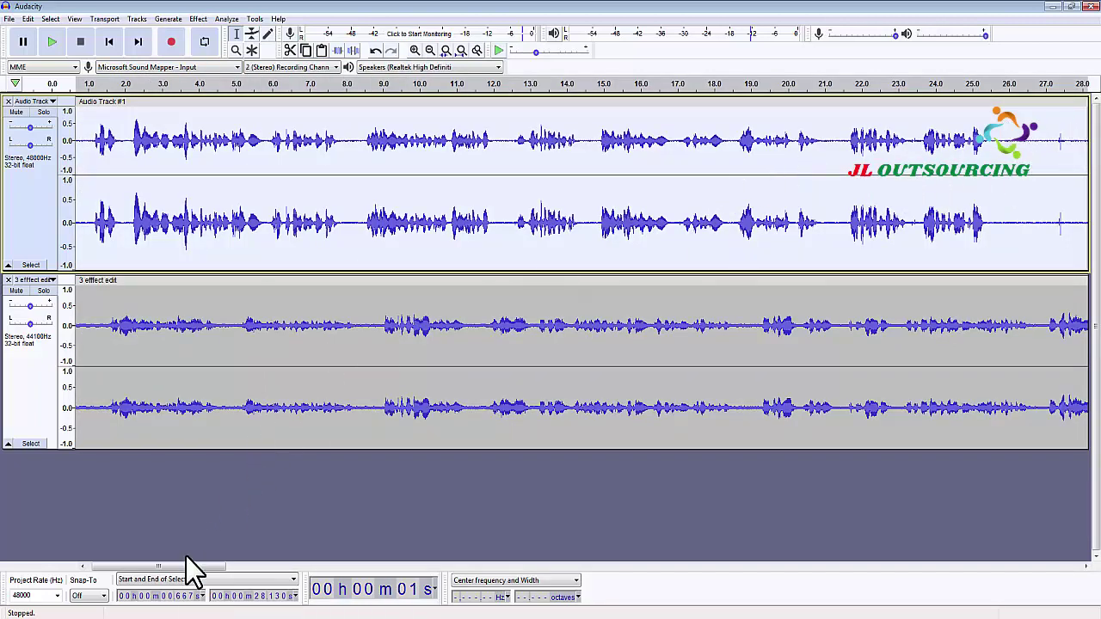
drag(191, 568, 263, 569)
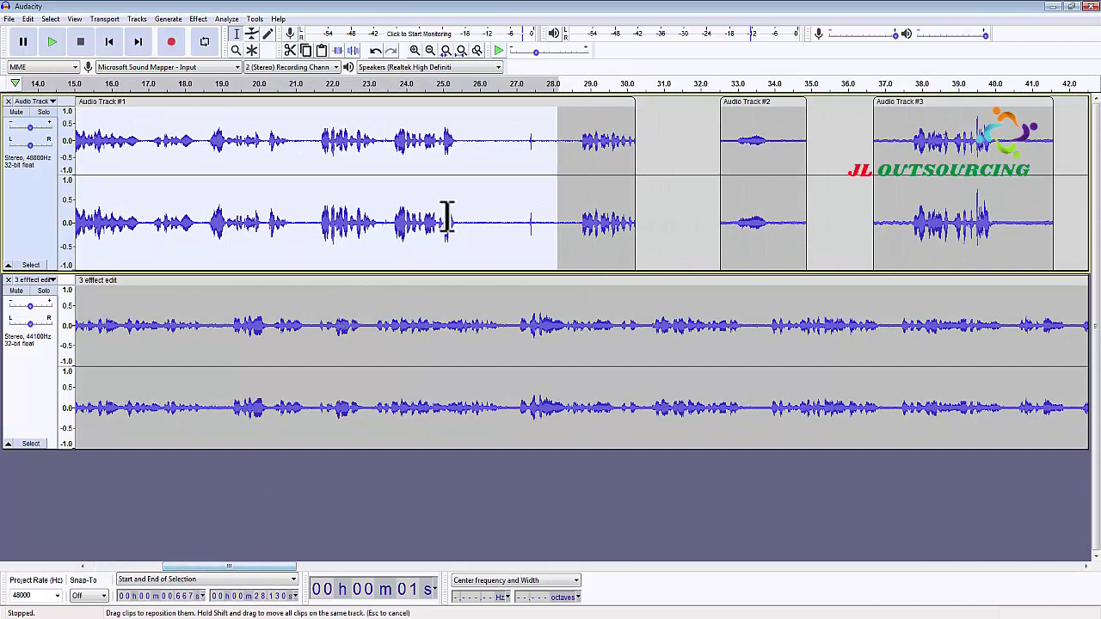
click(487, 140)
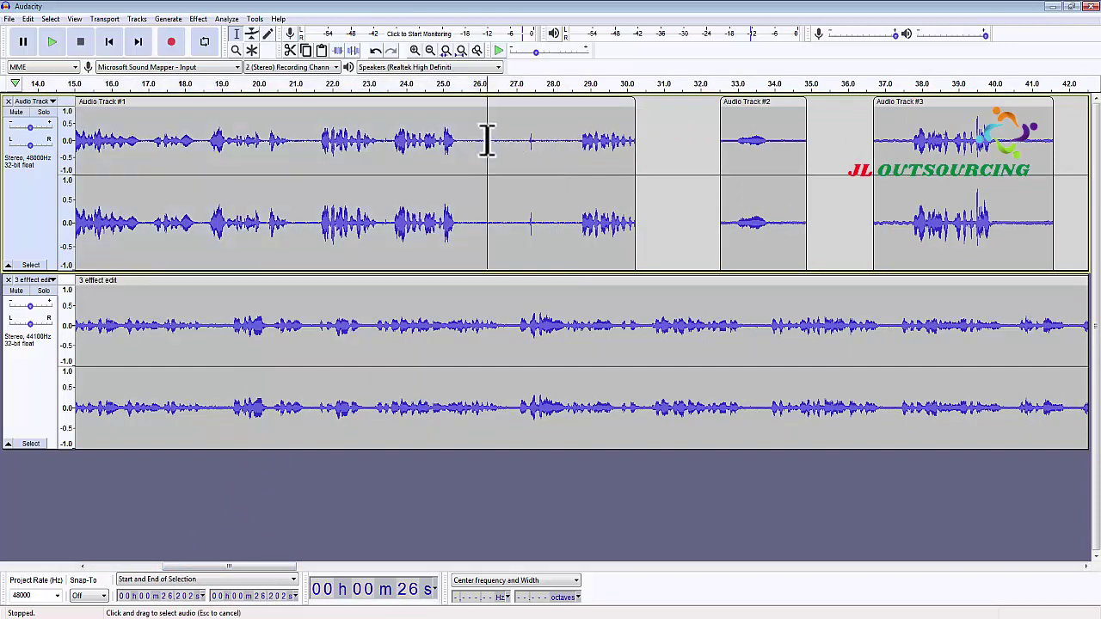
drag(486, 140, 547, 142)
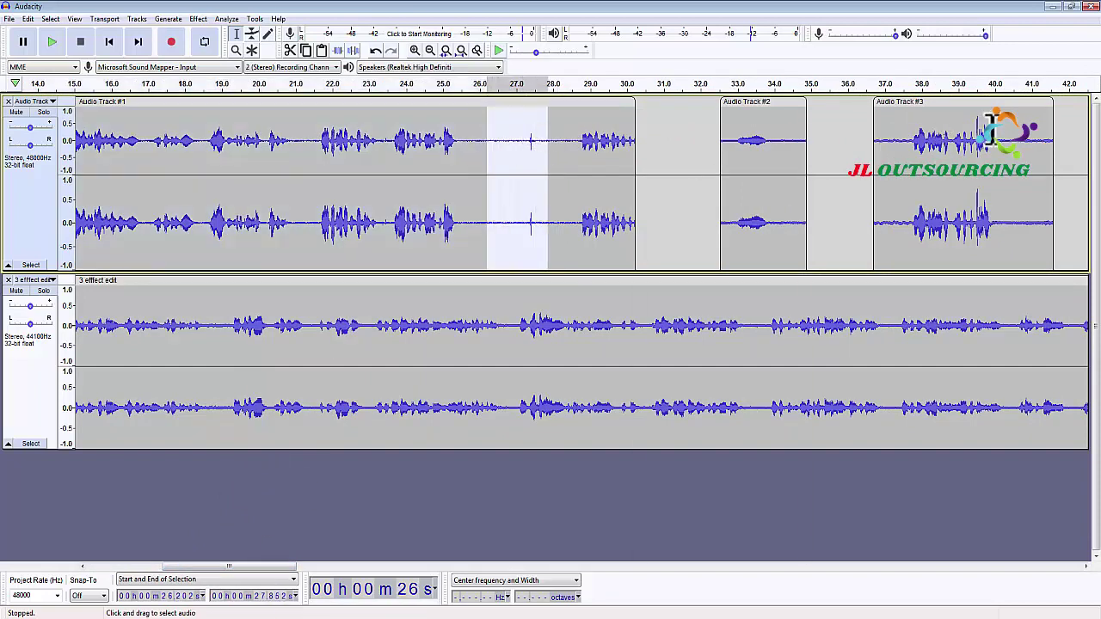
drag(992, 138, 909, 140)
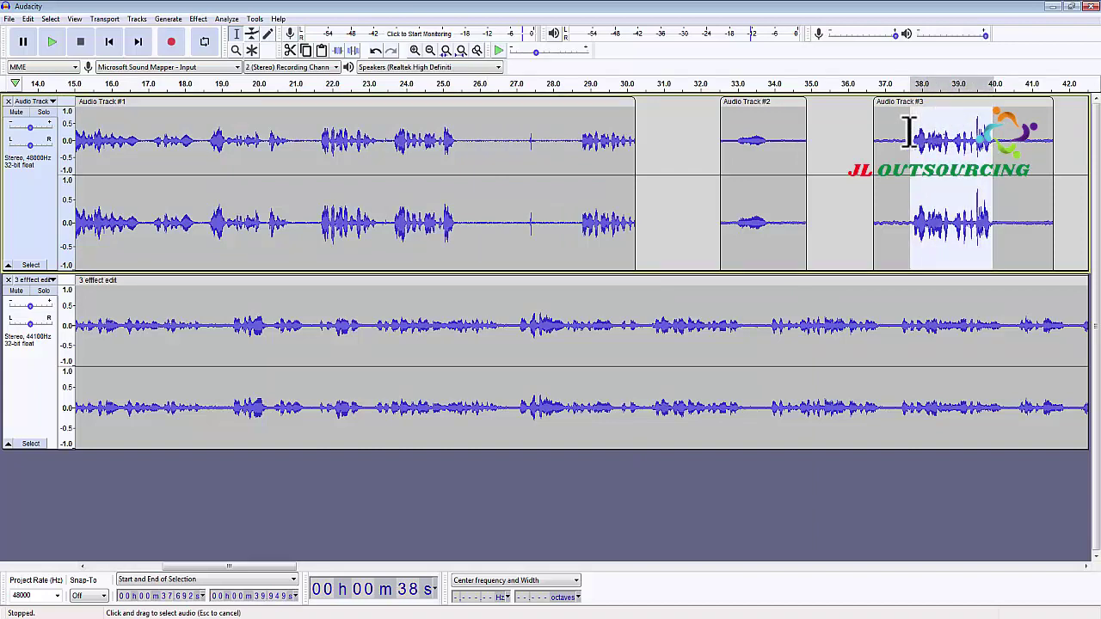
right_click(948, 140)
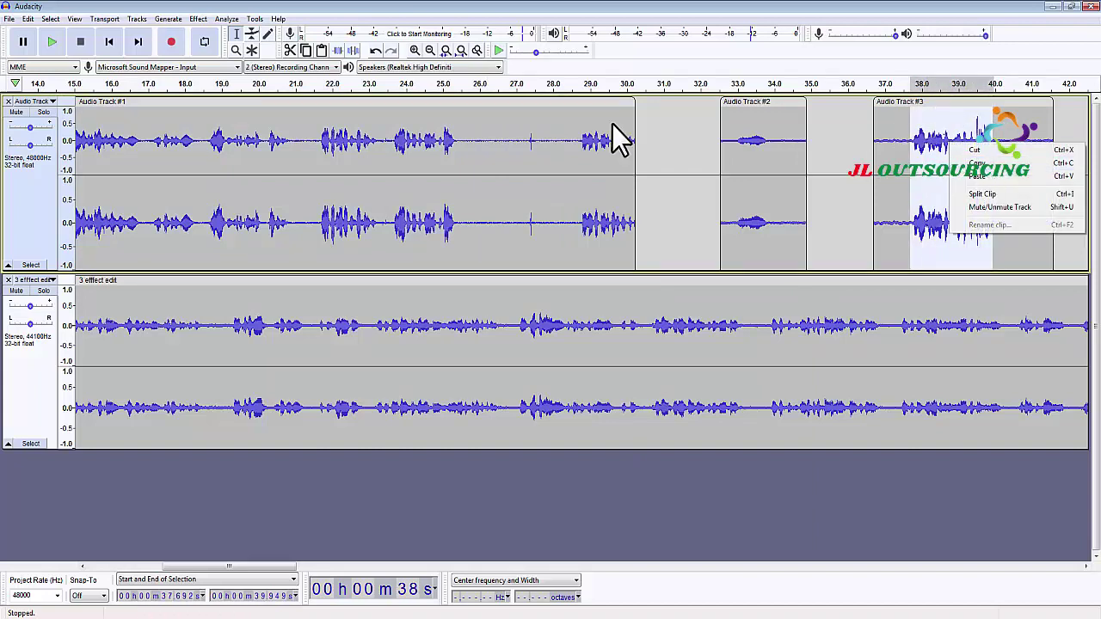
click(307, 48)
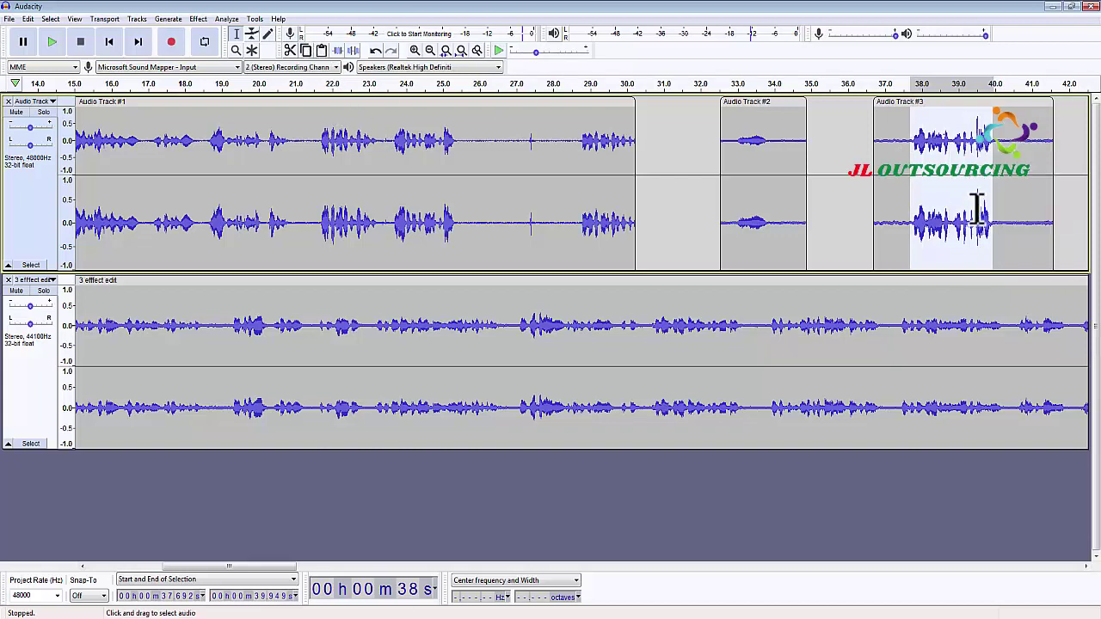
Step: Paste the copied audio over the stretch from about 26.45 to 27.67 seconds in Audio Track #1
drag(495, 140, 539, 144)
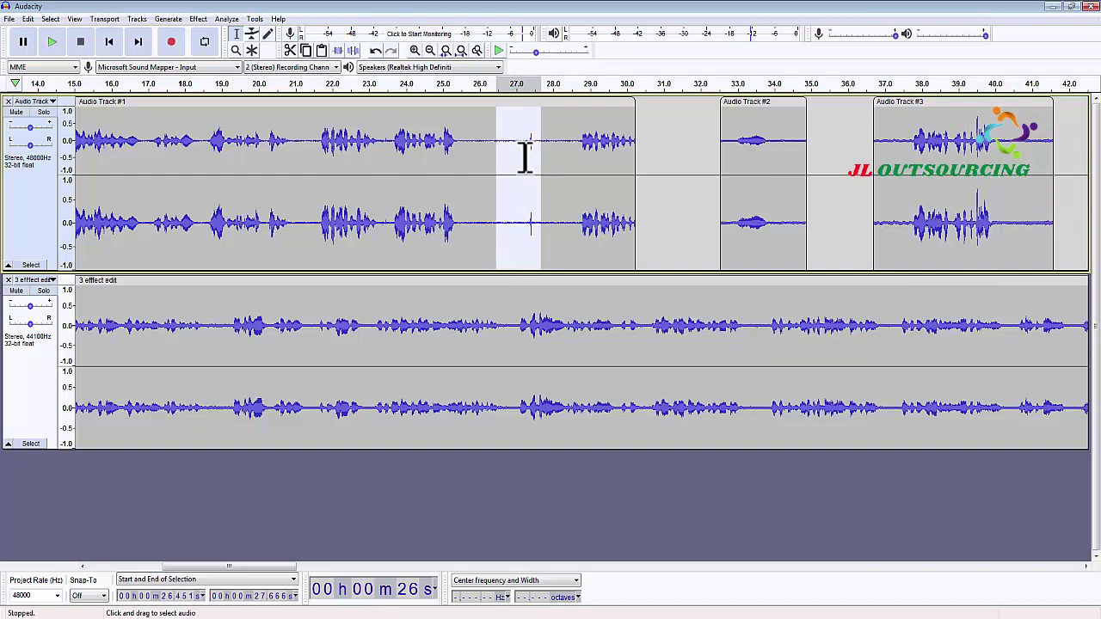
right_click(525, 161)
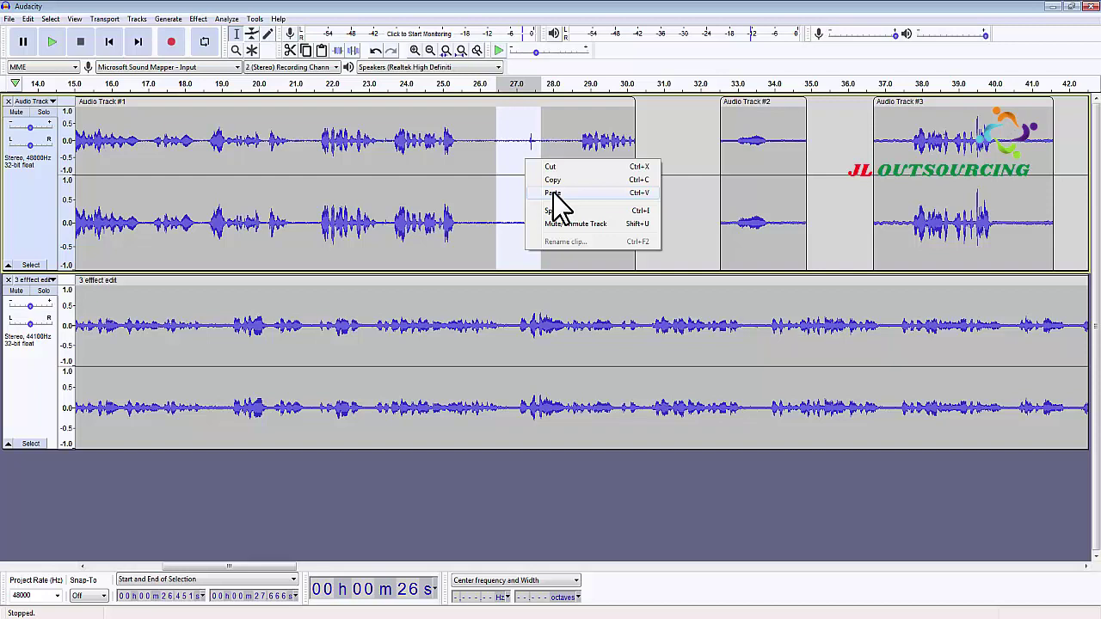
click(322, 50)
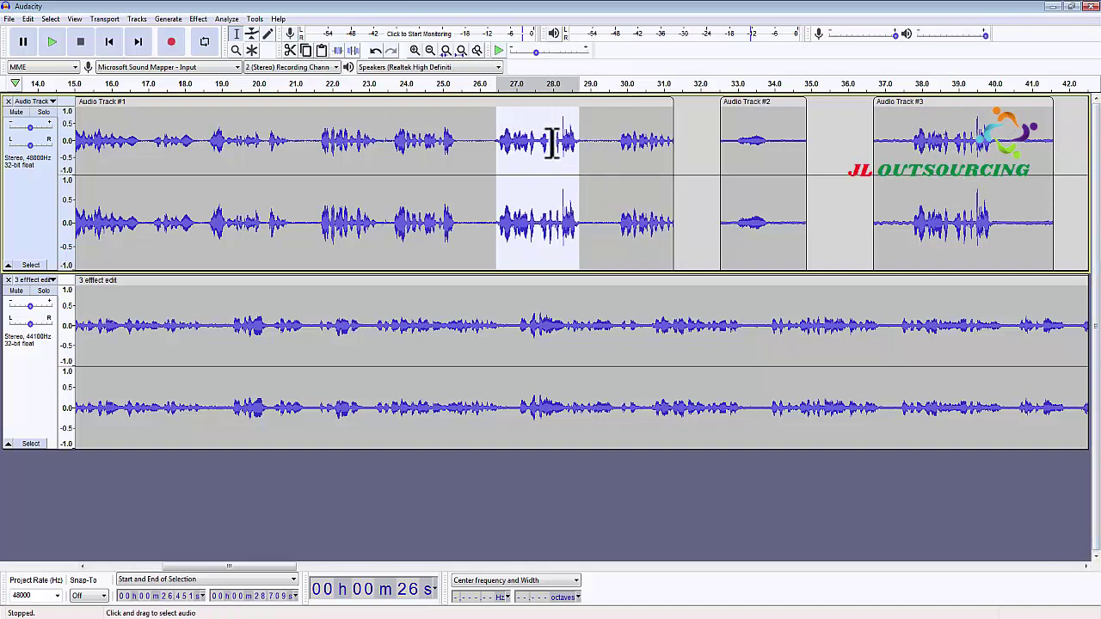
Step: Split the 3 effect edit clip at about 2 minutes 47.96 seconds
key(ctrl+f)
click(920, 404)
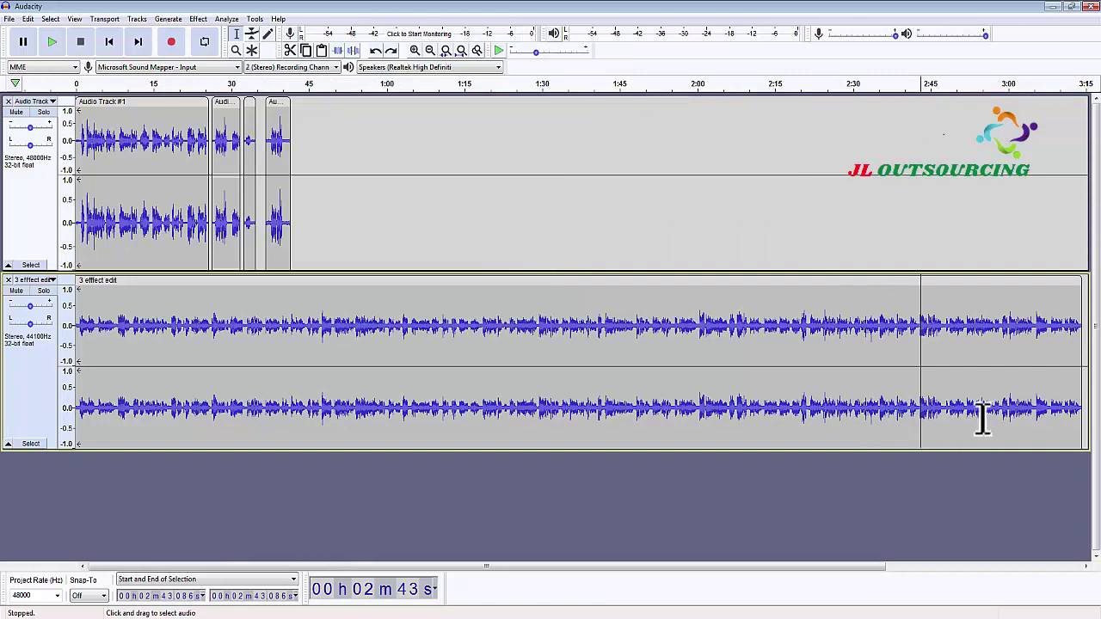
click(945, 325)
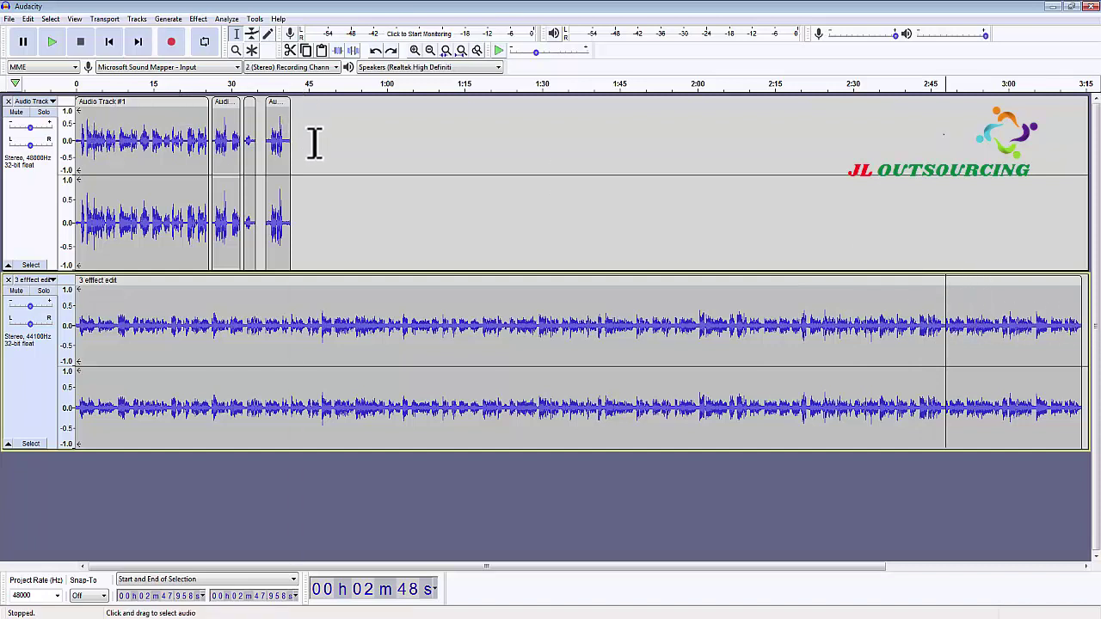
right_click(948, 346)
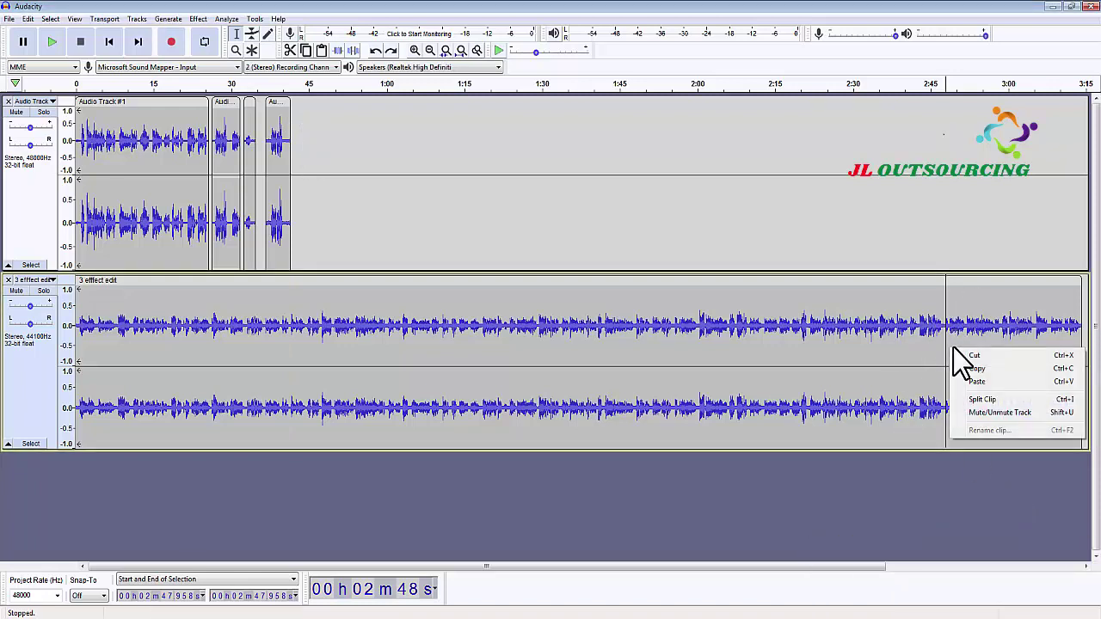
click(986, 400)
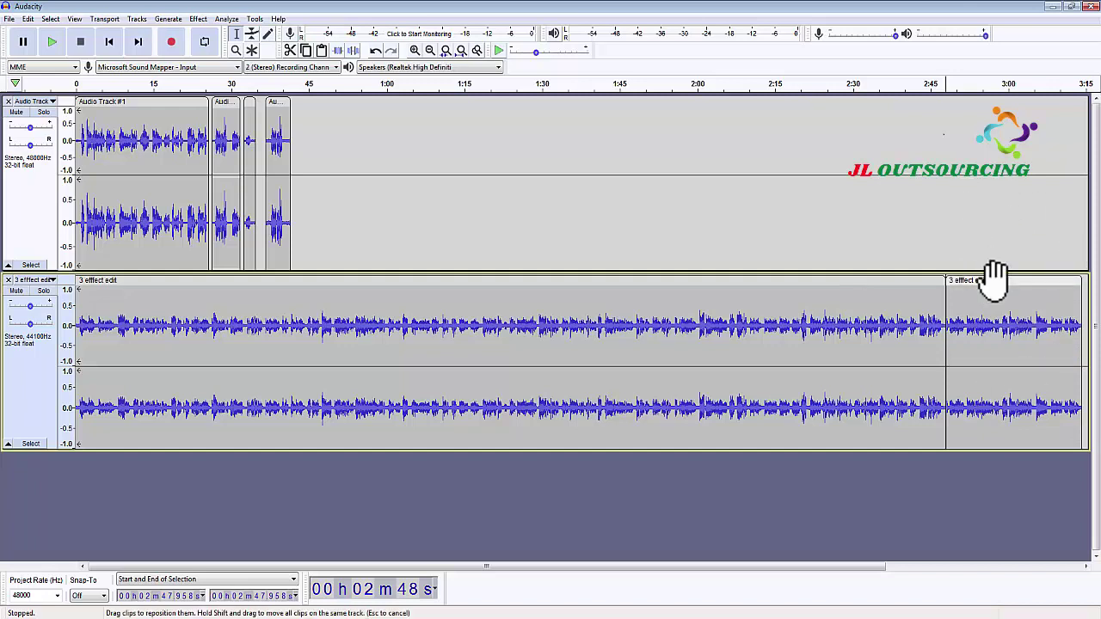
Step: Try moving the split-off 3 effect edit clip up to the first track and shifting the remaining clip earlier
drag(993, 277, 450, 178)
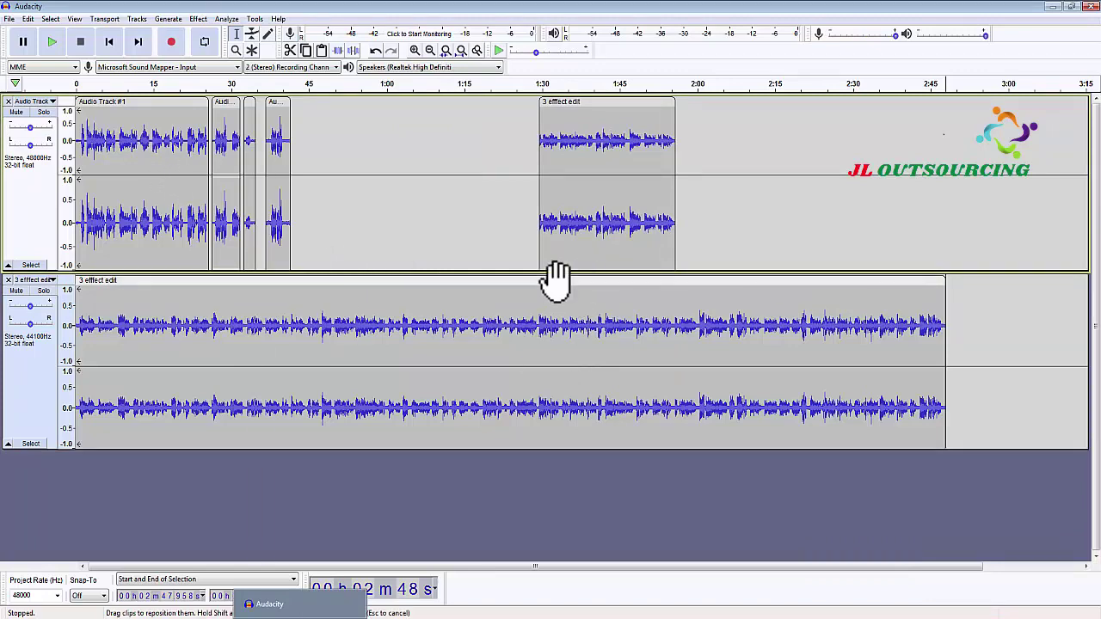
drag(557, 280, 108, 297)
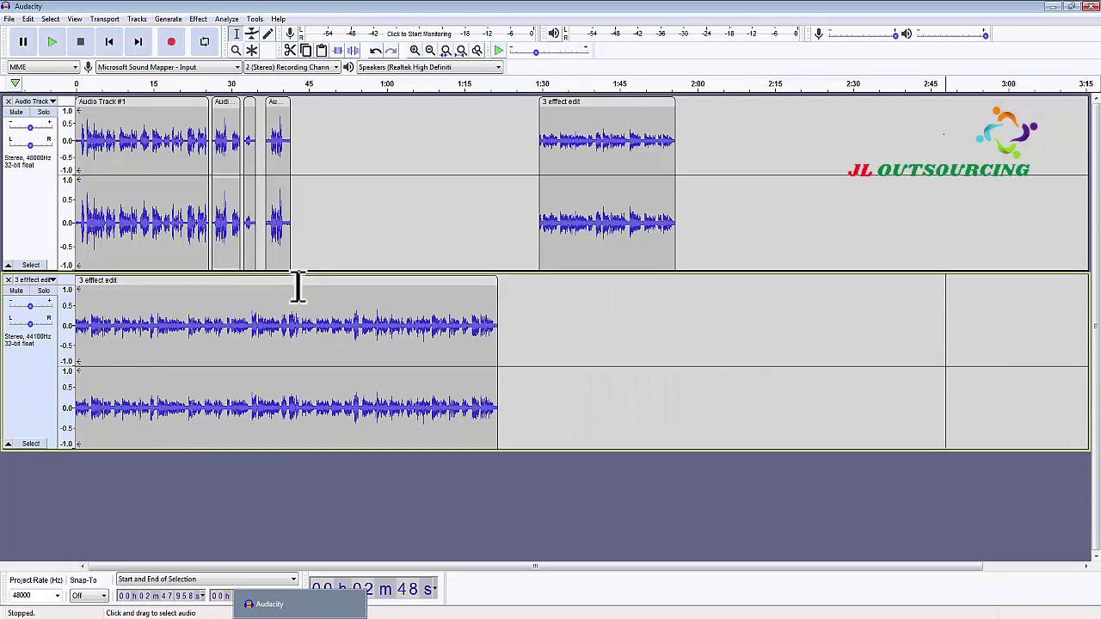
drag(298, 277, 116, 274)
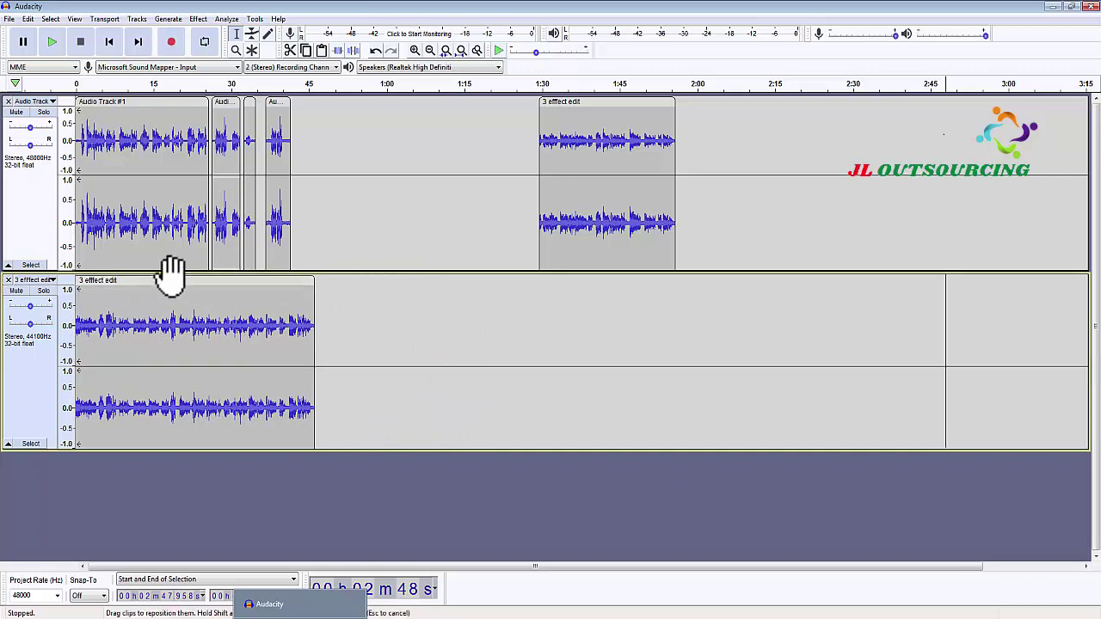
drag(611, 112, 522, 112)
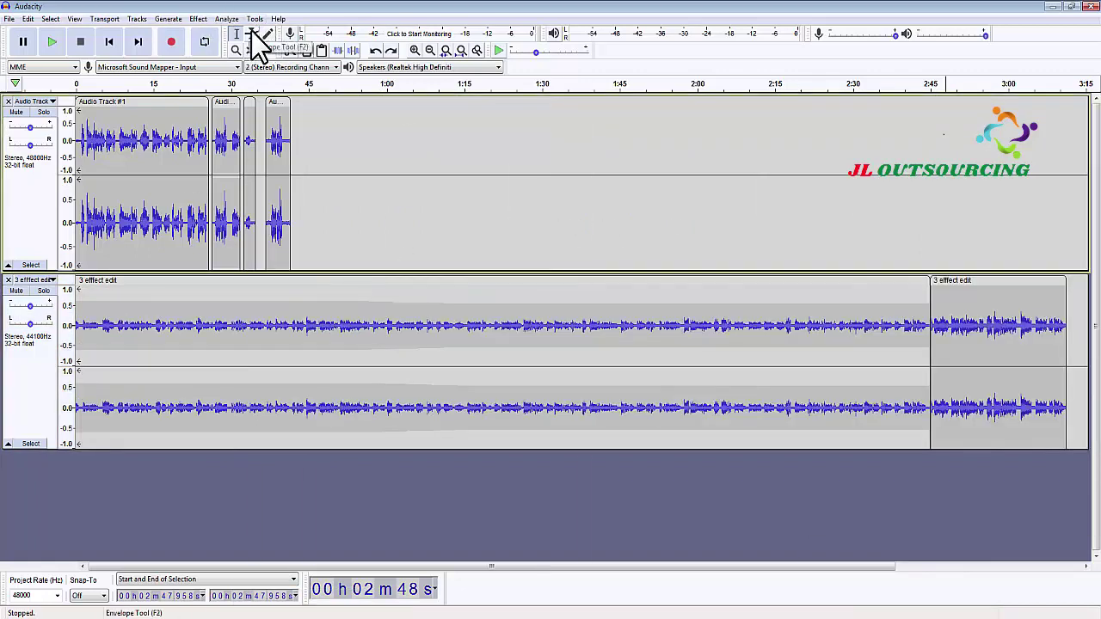
Step: Try adding envelope points at about 1:41 and 1:58 in the longer 3 effect edit clip and reshaping the volume between them
click(253, 35)
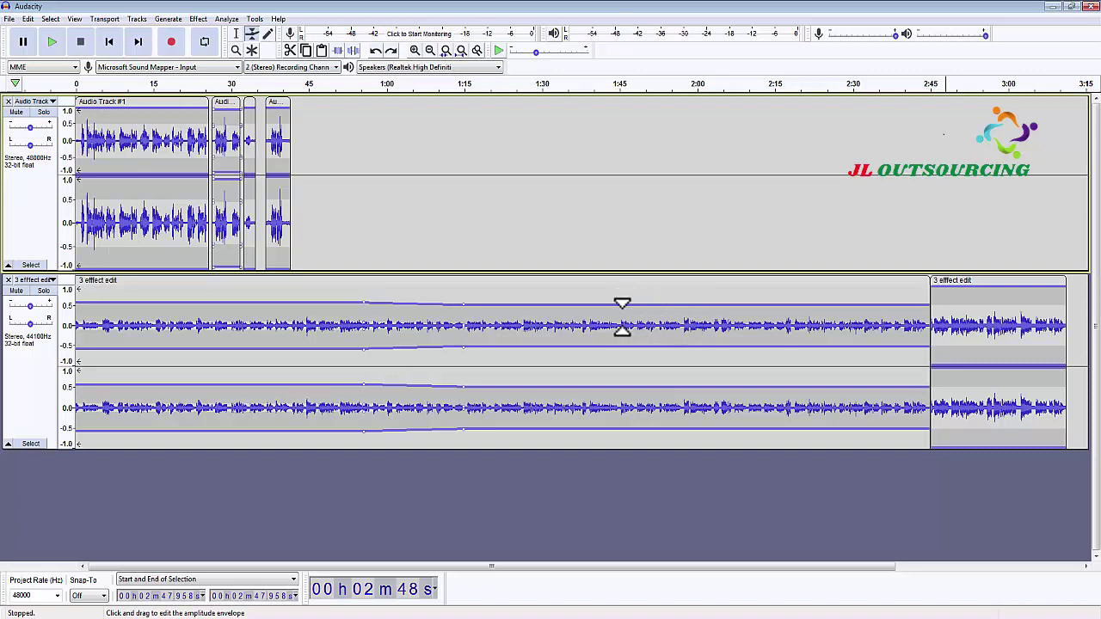
click(601, 306)
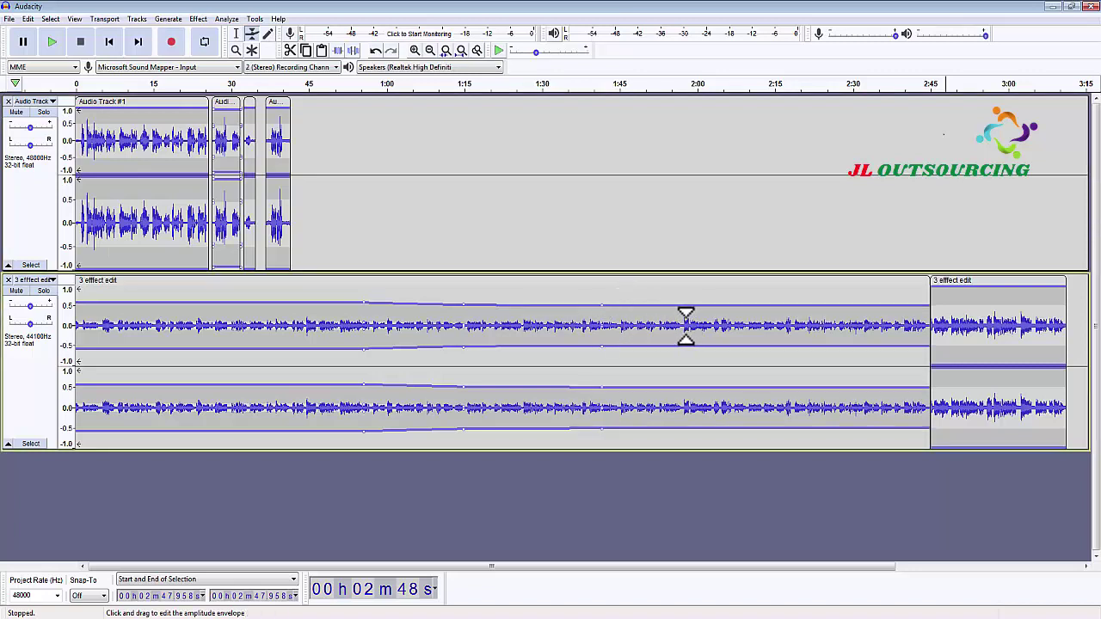
click(685, 325)
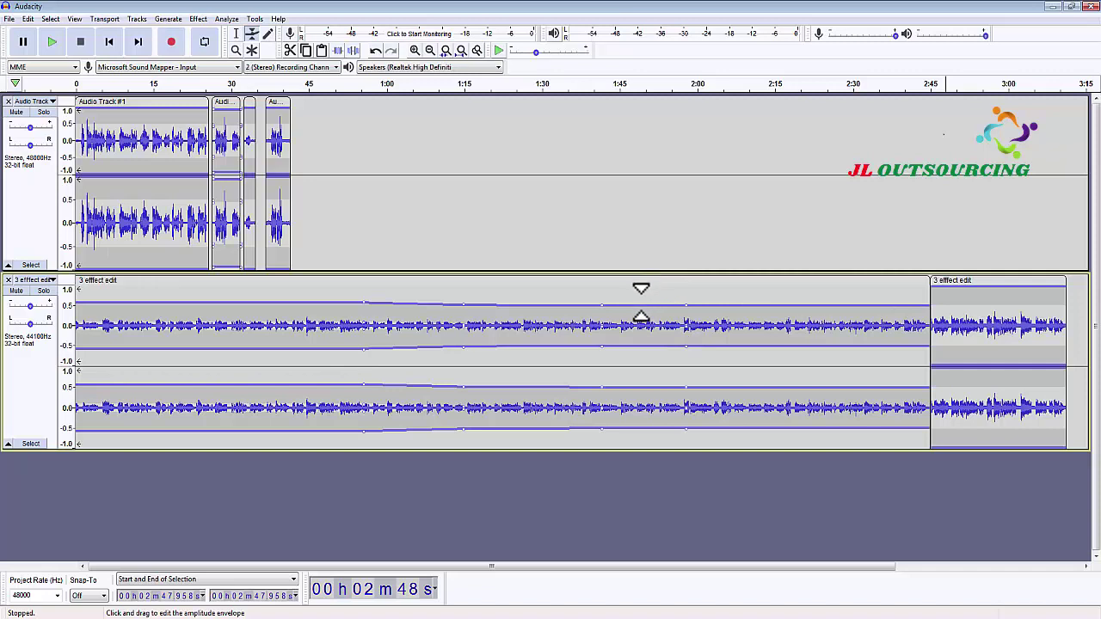
mouse_move(638, 306)
mouse_down()
mouse_move(638, 270)
mouse_move(641, 310)
mouse_move(642, 276)
mouse_move(650, 300)
mouse_up()
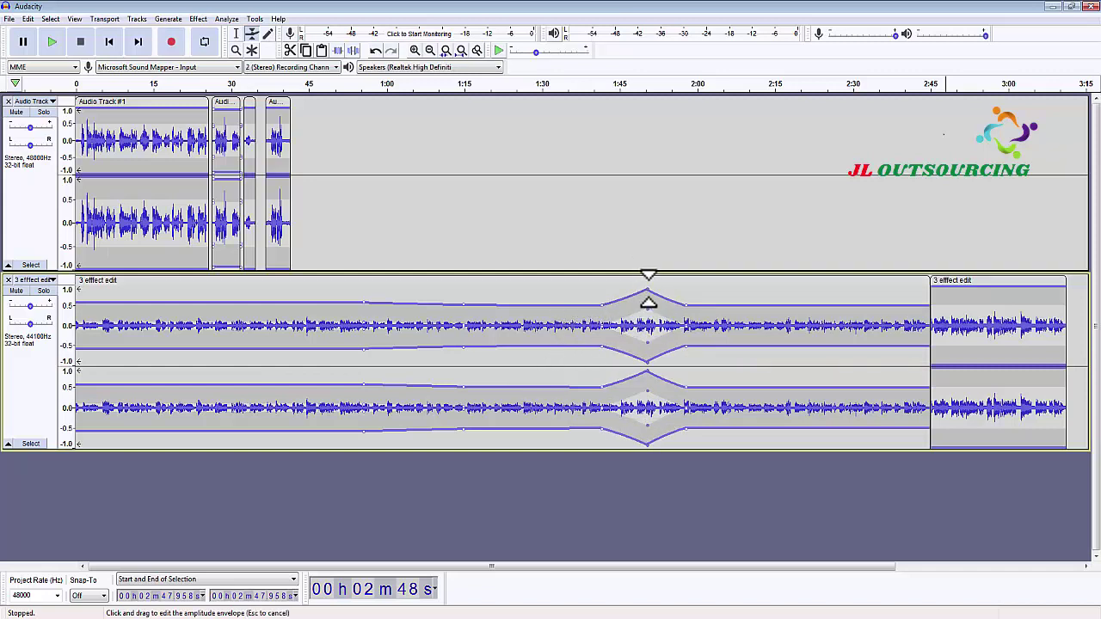
drag(649, 288, 641, 312)
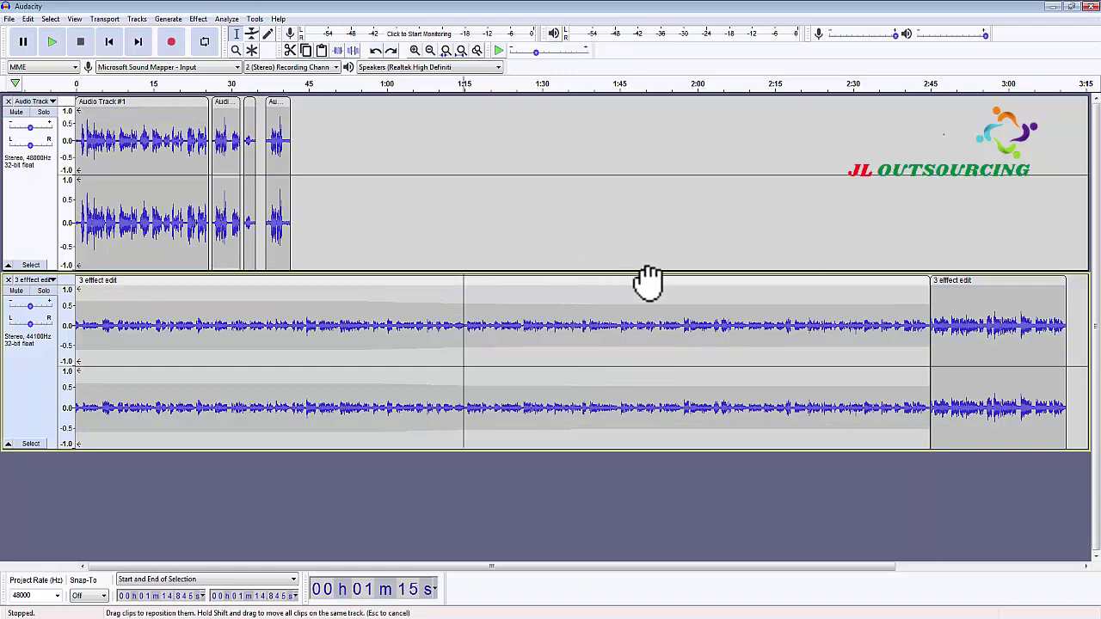
Step: Try shifting the longer 3 effect edit clip about 7 seconds earlier along the timeline
drag(570, 273, 516, 280)
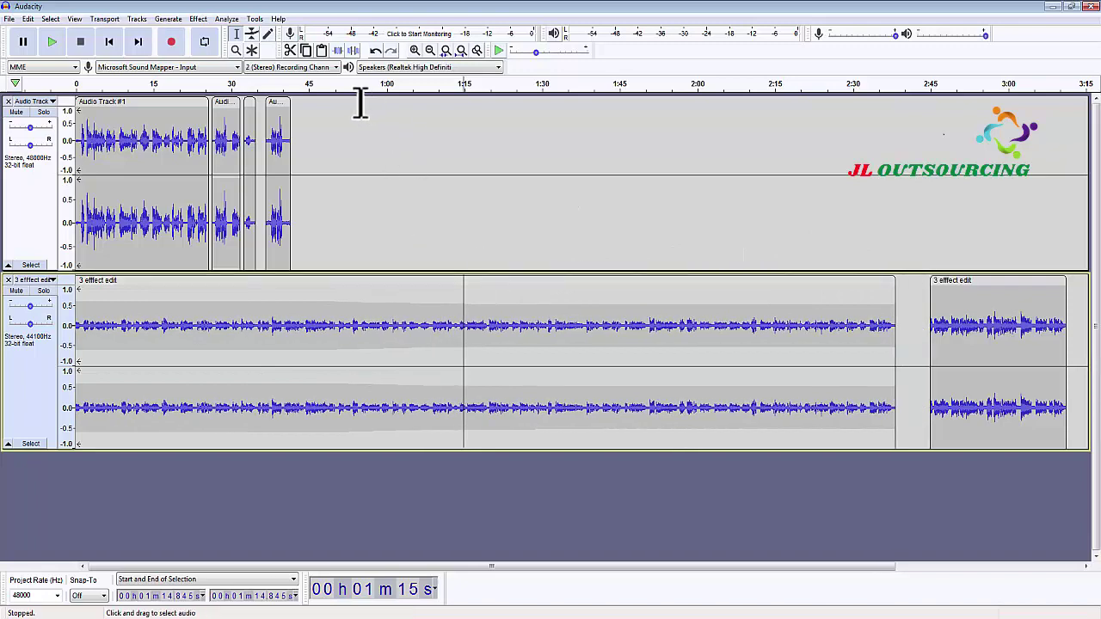
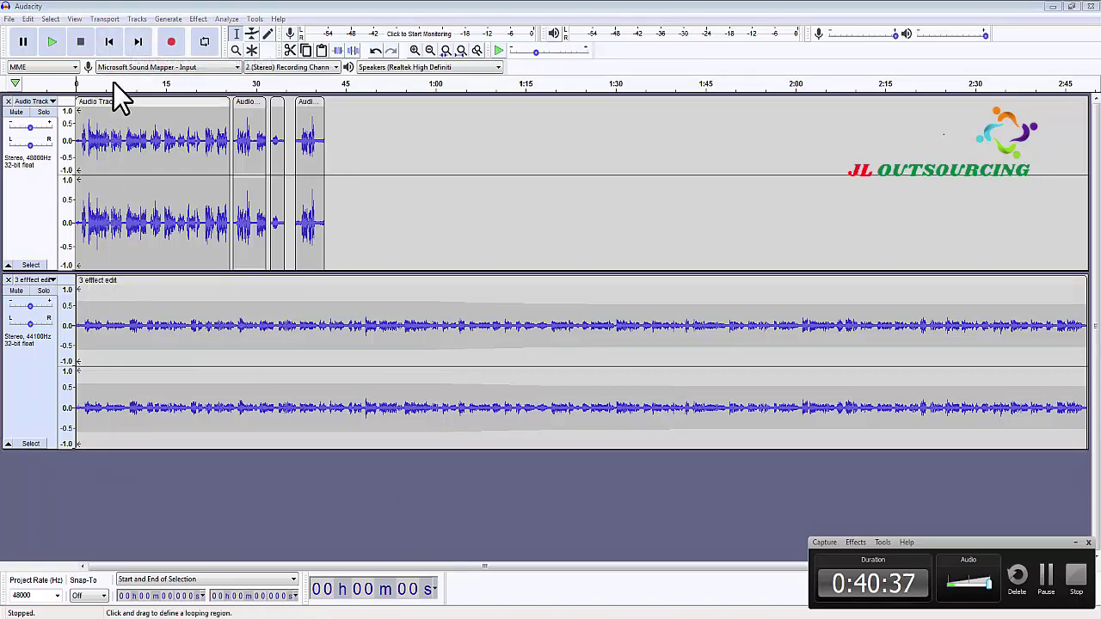
Step: Place the cursor at about 11 seconds in the 3 effect edit track, and skip it to the track's start and end
click(143, 372)
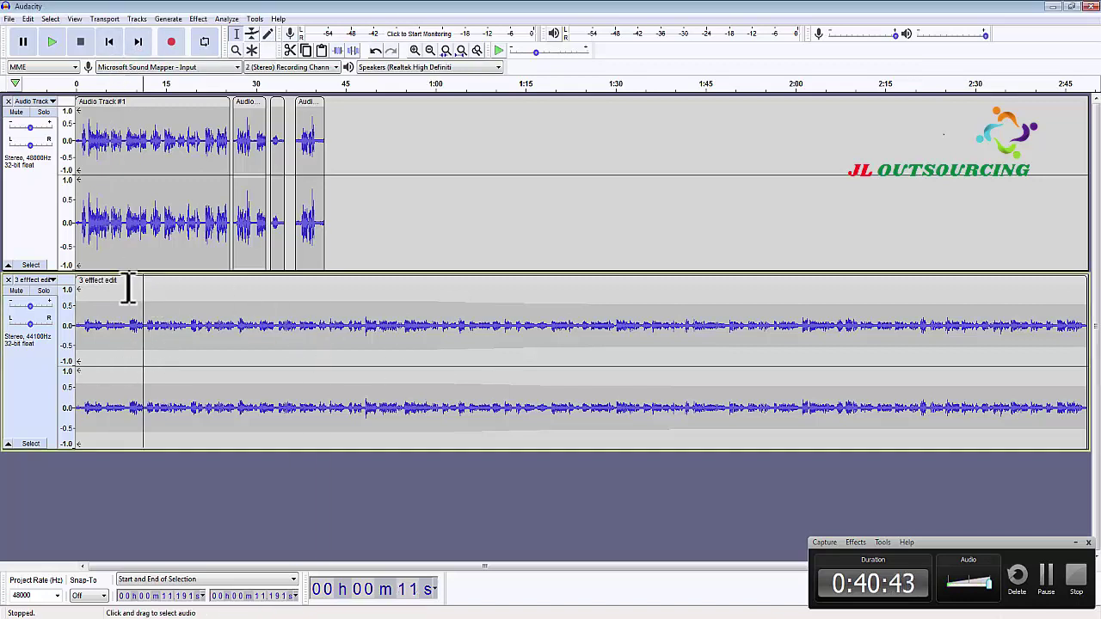
click(111, 40)
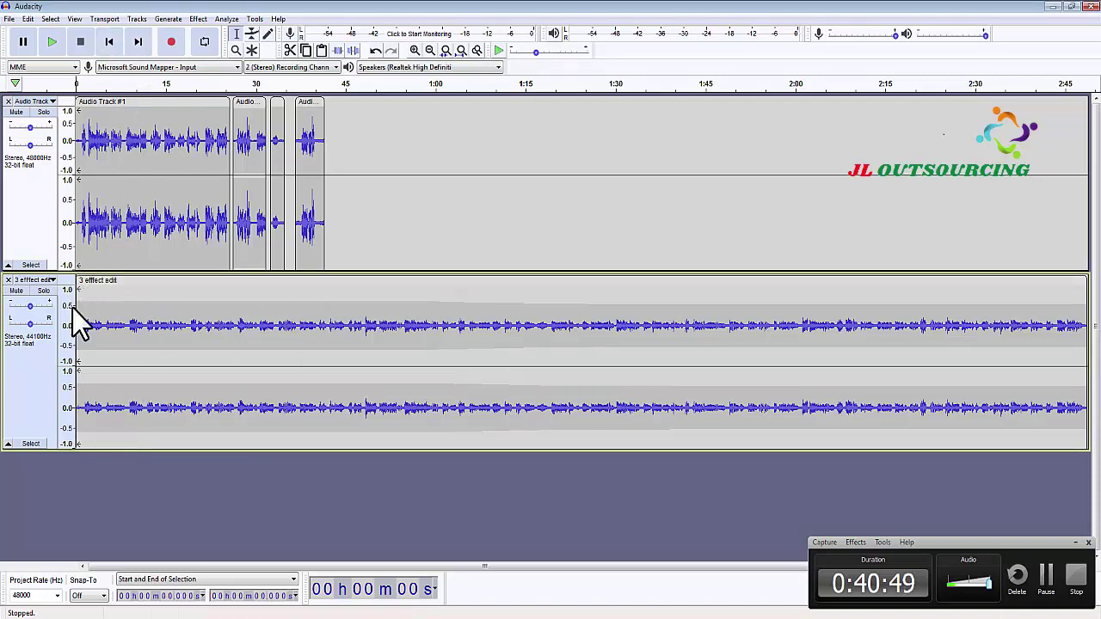
click(135, 43)
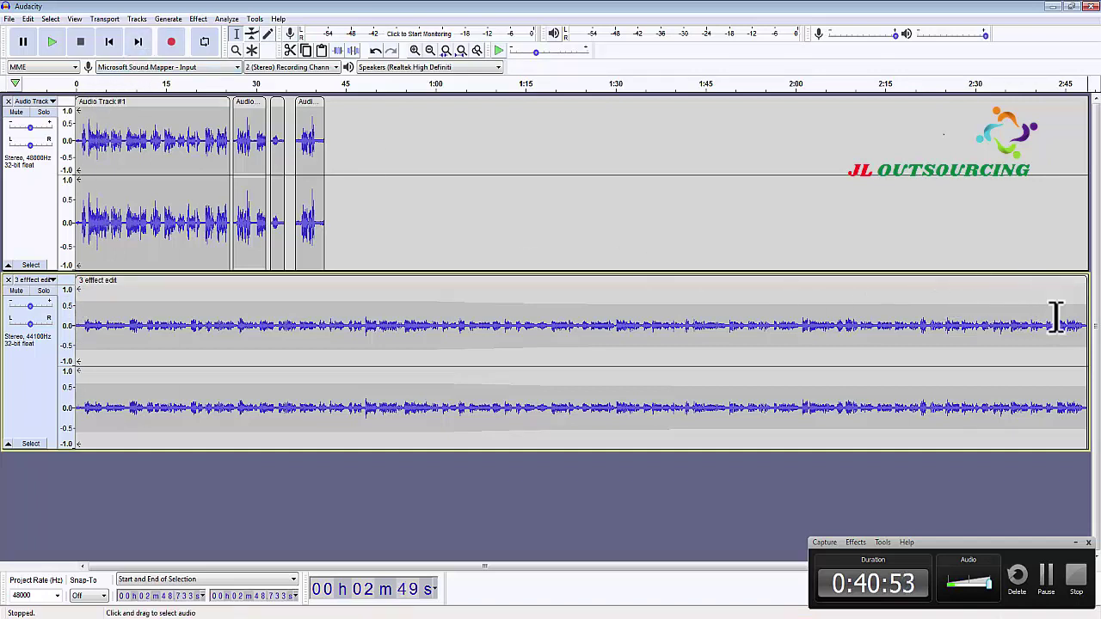
click(1046, 576)
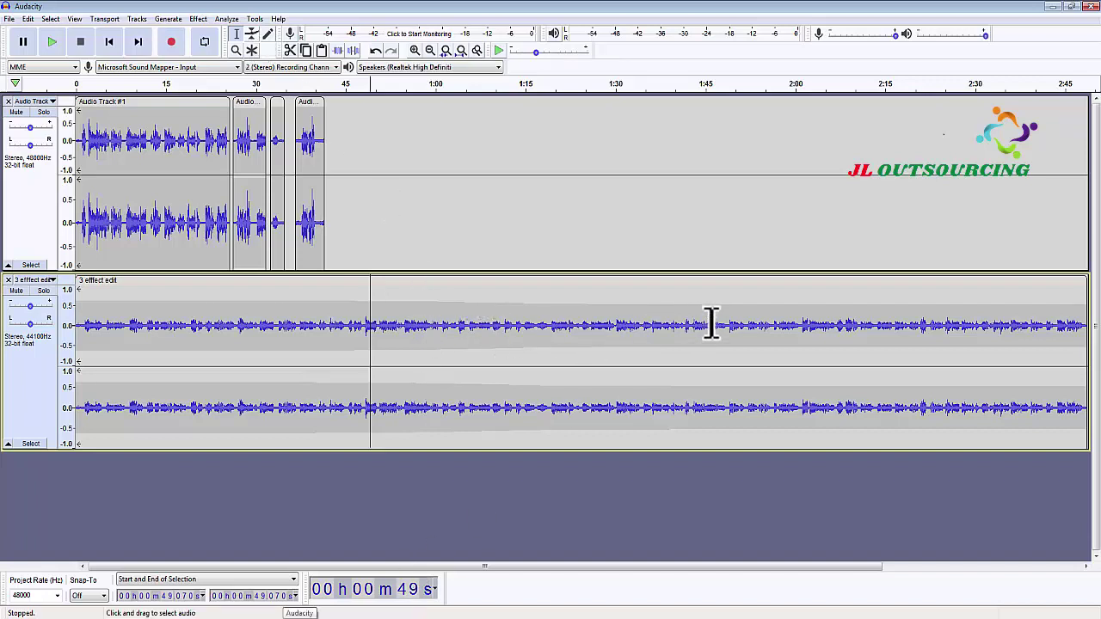
Step: Add a volume envelope point at about 2:29 in the 3 effect edit clip and raise the volume slightly there
click(252, 34)
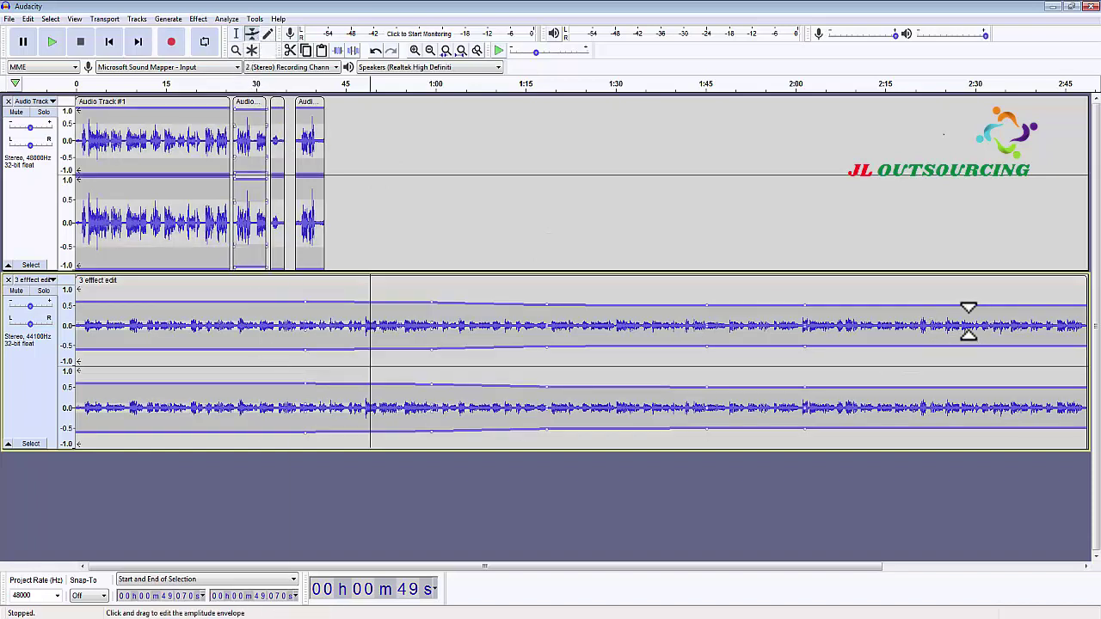
click(969, 321)
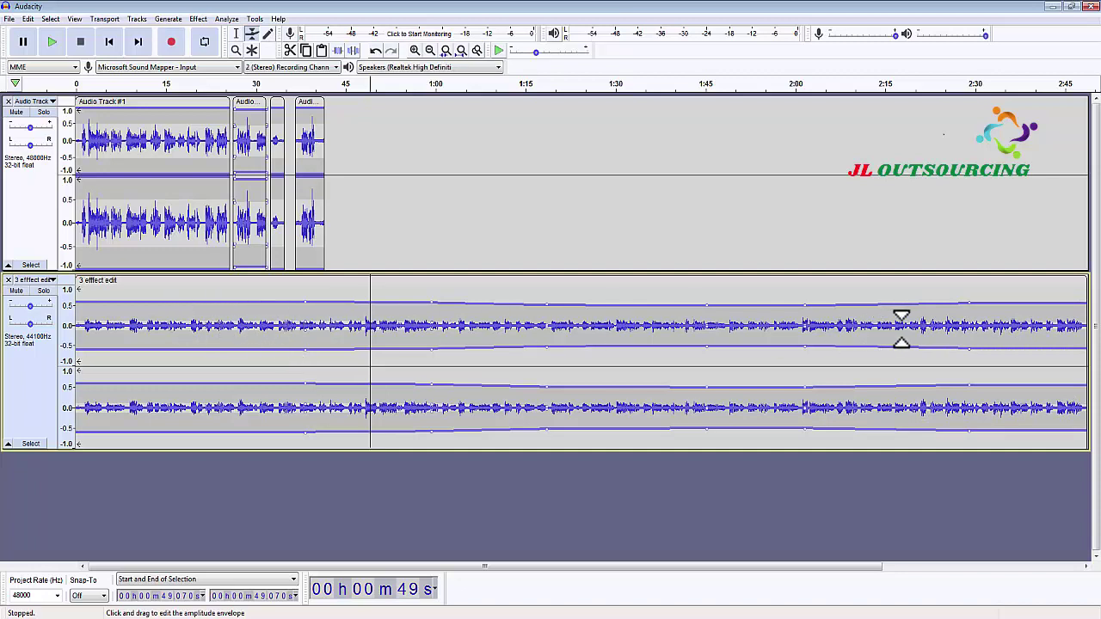
Step: Try raising the 3 effect edit clip's envelope peak at about 1:45 and adjusting the point near 2:29 in multi-tool mode
click(254, 50)
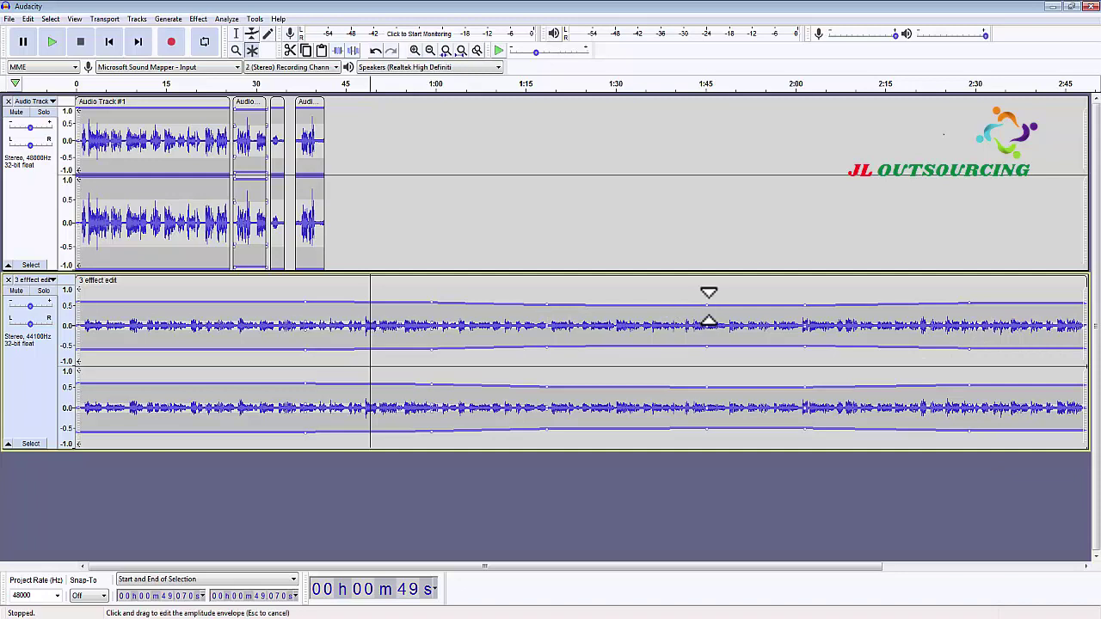
drag(705, 305, 709, 289)
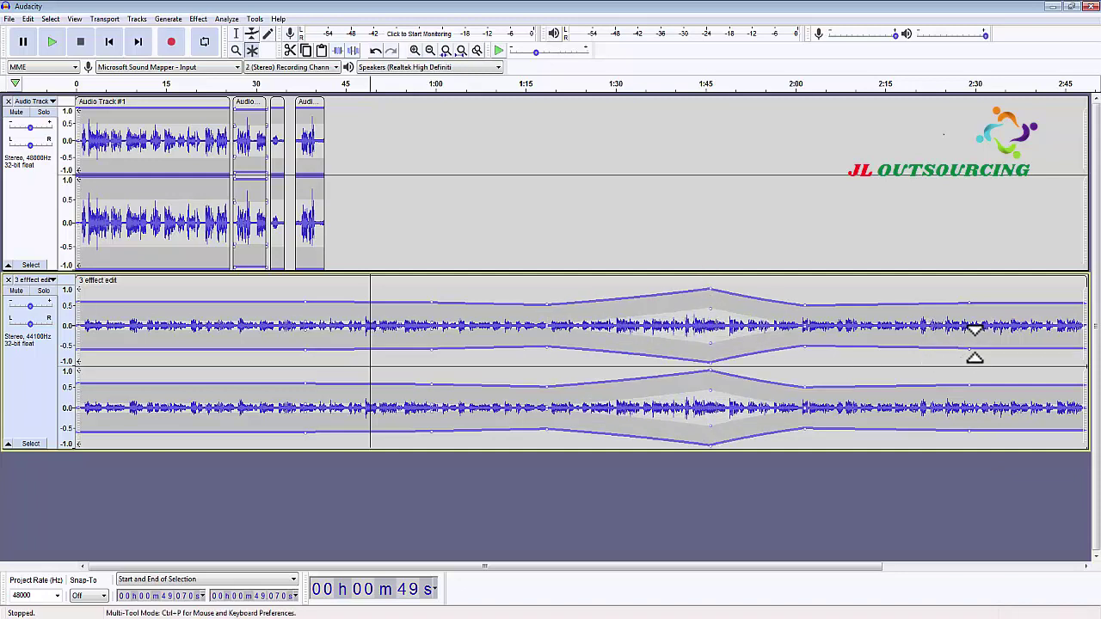
drag(971, 344, 971, 336)
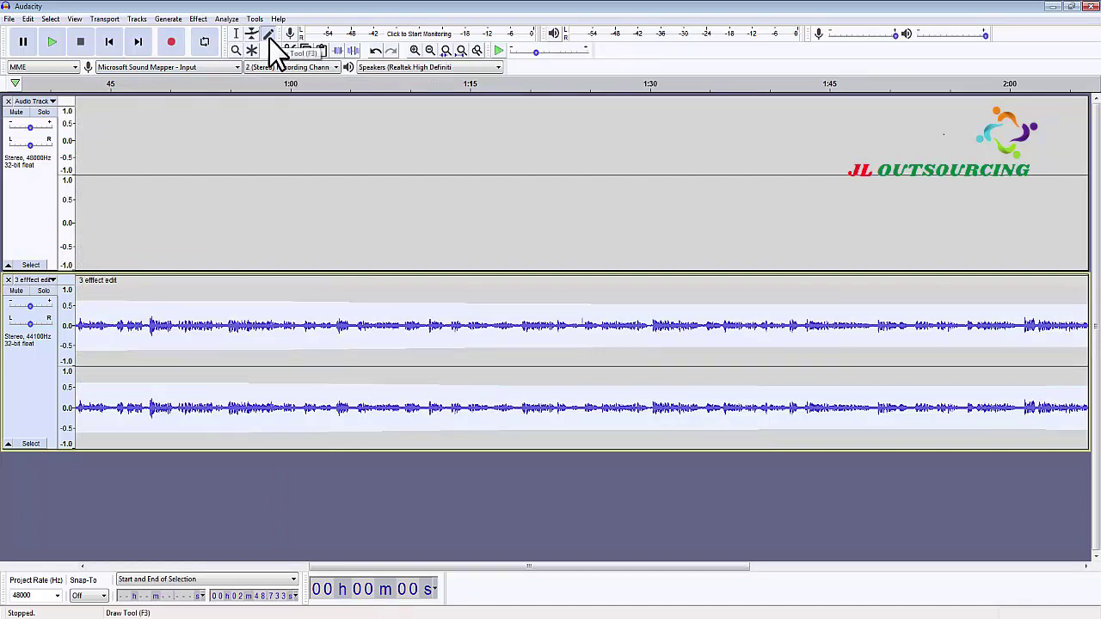
Step: Raise three neighbouring samples between about 1:24.36615 and 1:24.36620 in the 3 effect edit clip's upper channel with the Draw tool, and fit the project to view
click(269, 38)
click(414, 50)
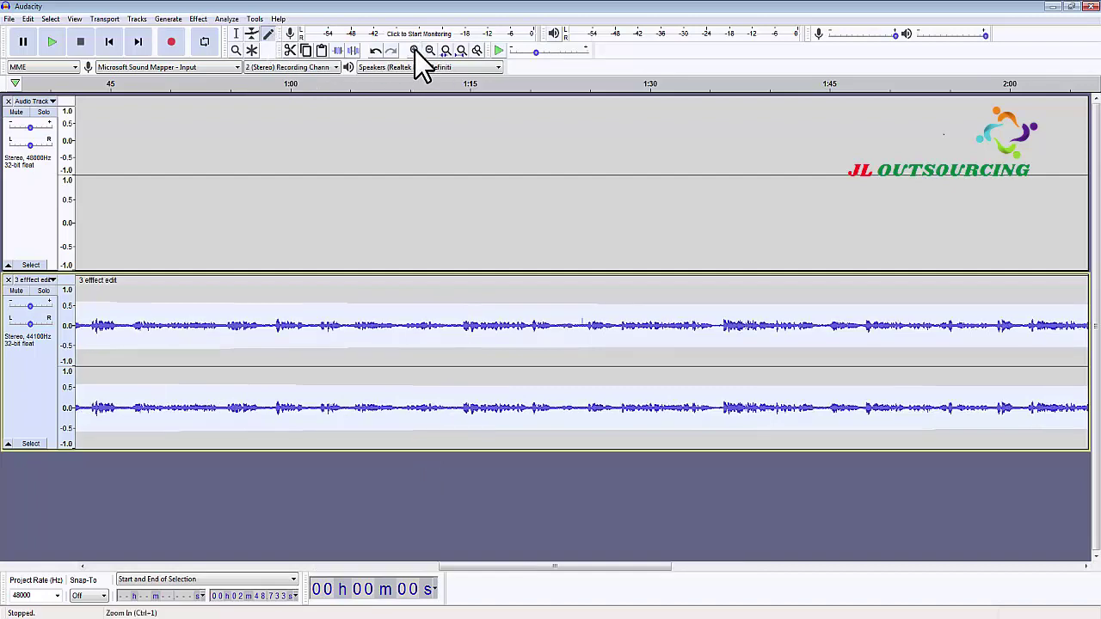
click(414, 50)
click(414, 50)
click(415, 50)
click(415, 50)
click(414, 49)
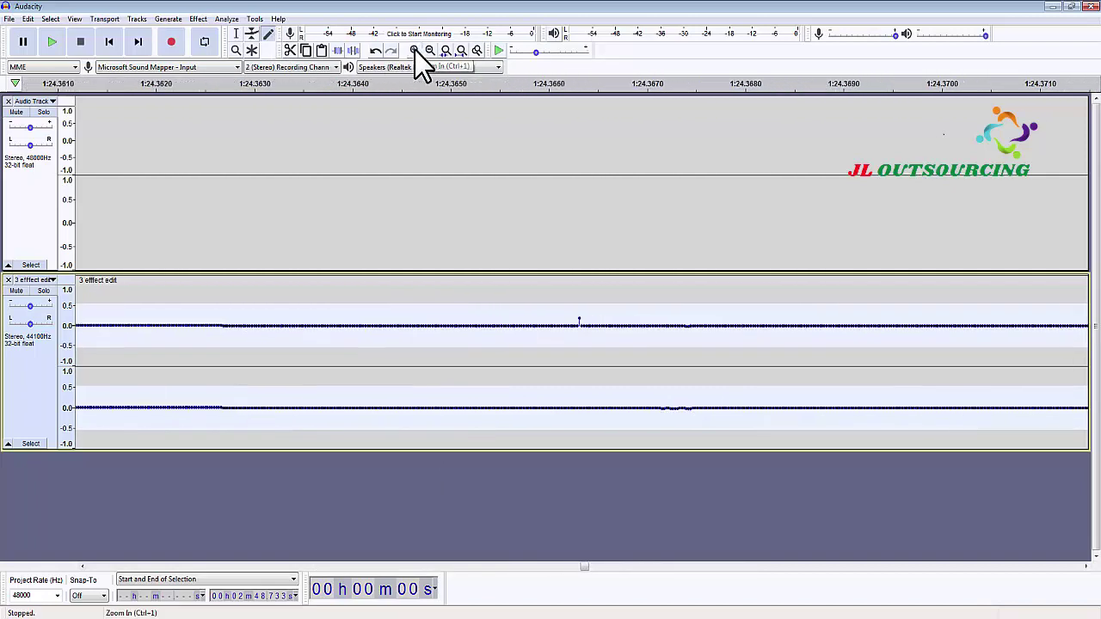
click(415, 50)
click(414, 50)
click(415, 50)
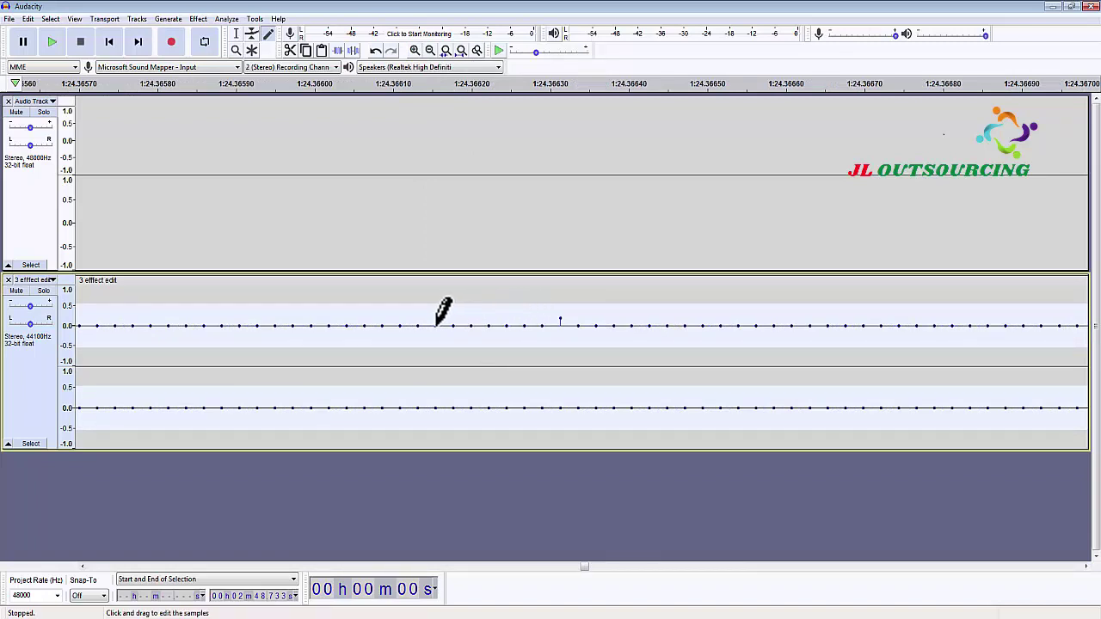
mouse_move(436, 324)
mouse_down()
mouse_move(450, 323)
mouse_move(454, 310)
mouse_move(454, 320)
mouse_move(484, 314)
mouse_up()
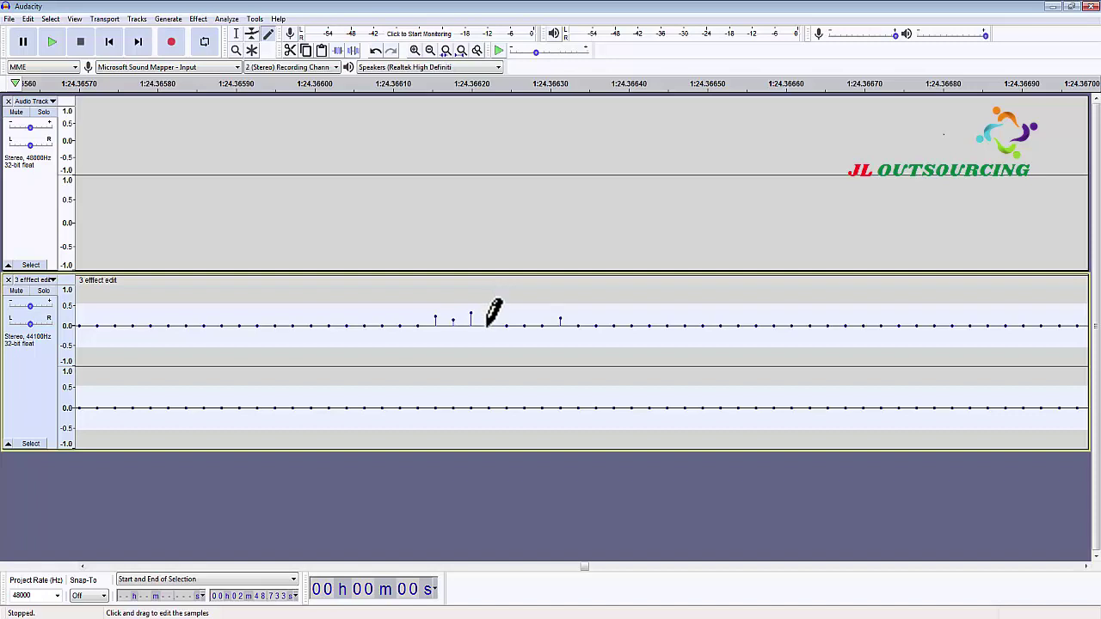
key(ctrl+f)
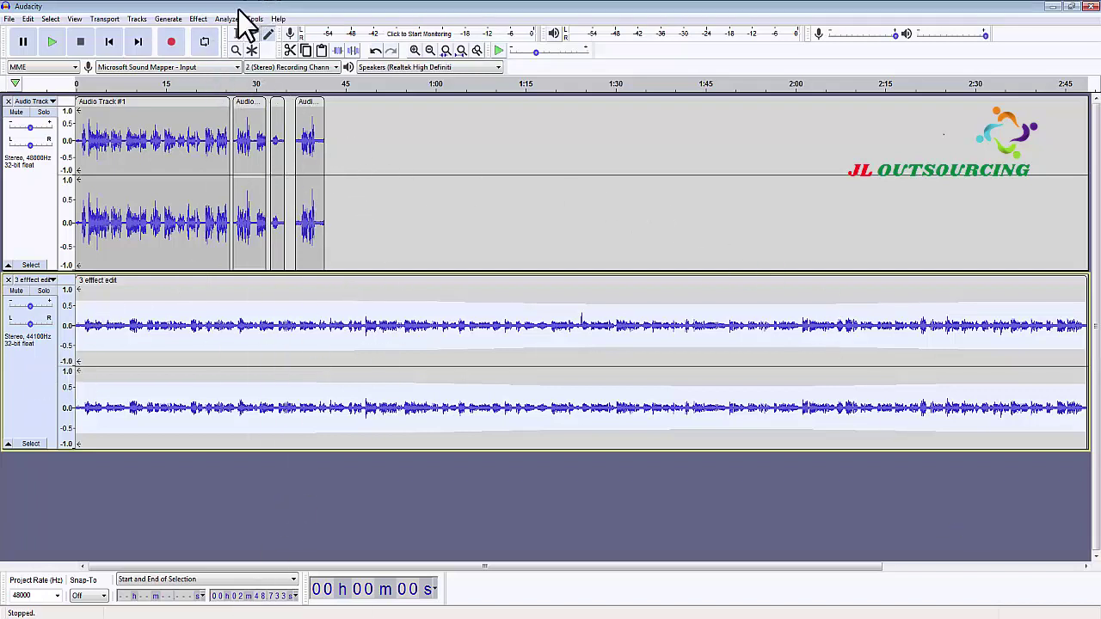
Step: Normalize the 3 effect edit track twice to a -1.0 dB peak amplitude with DC offset removal, and switch to the Selection tool
click(198, 19)
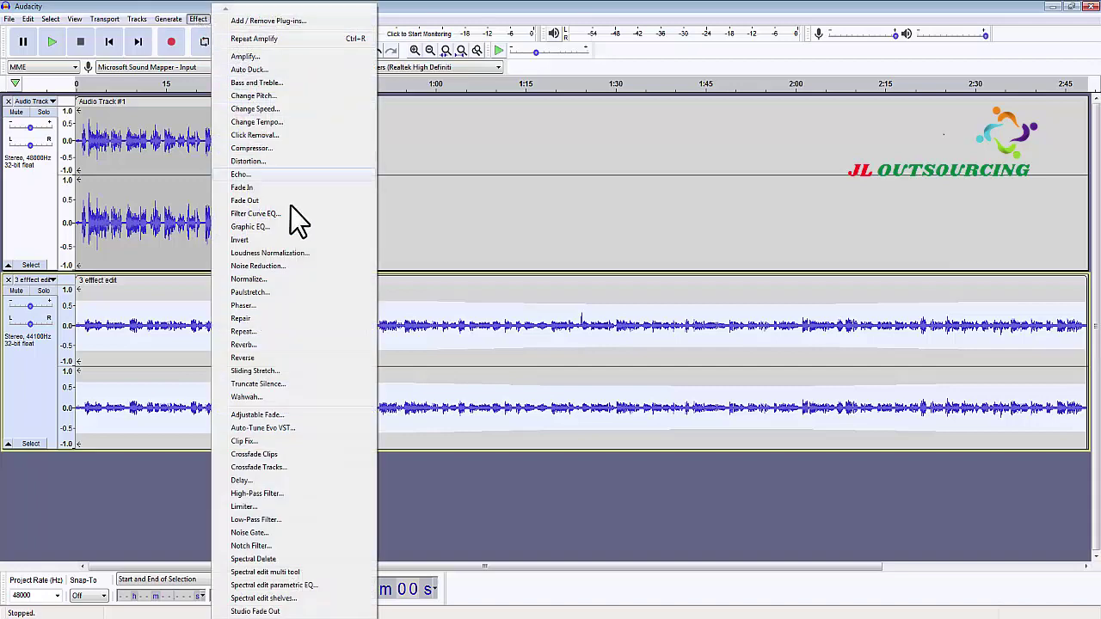
click(262, 280)
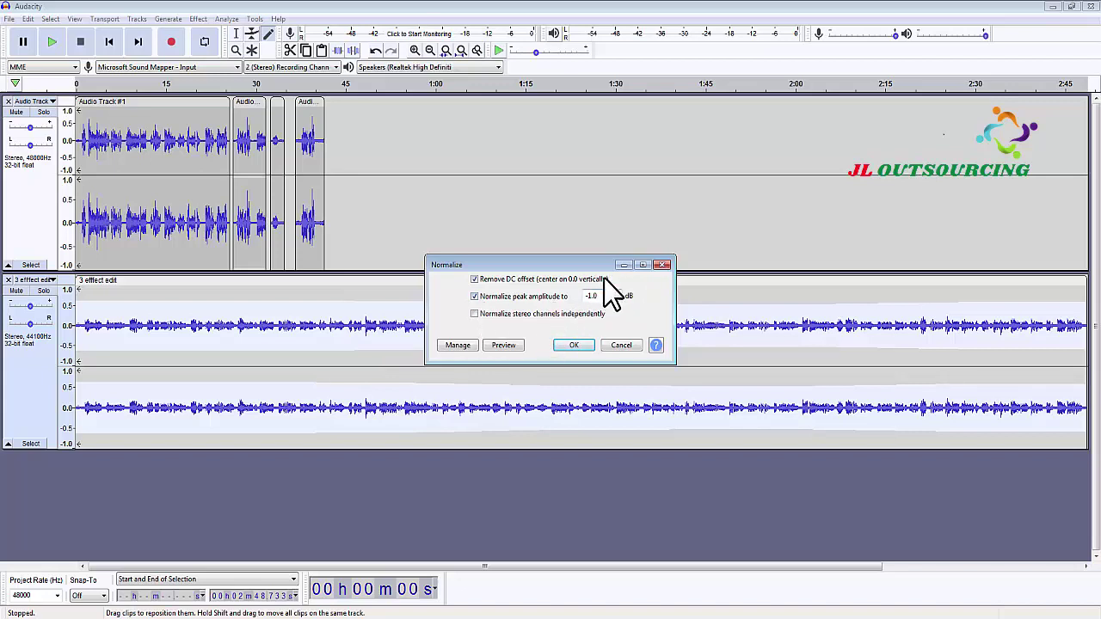
click(574, 346)
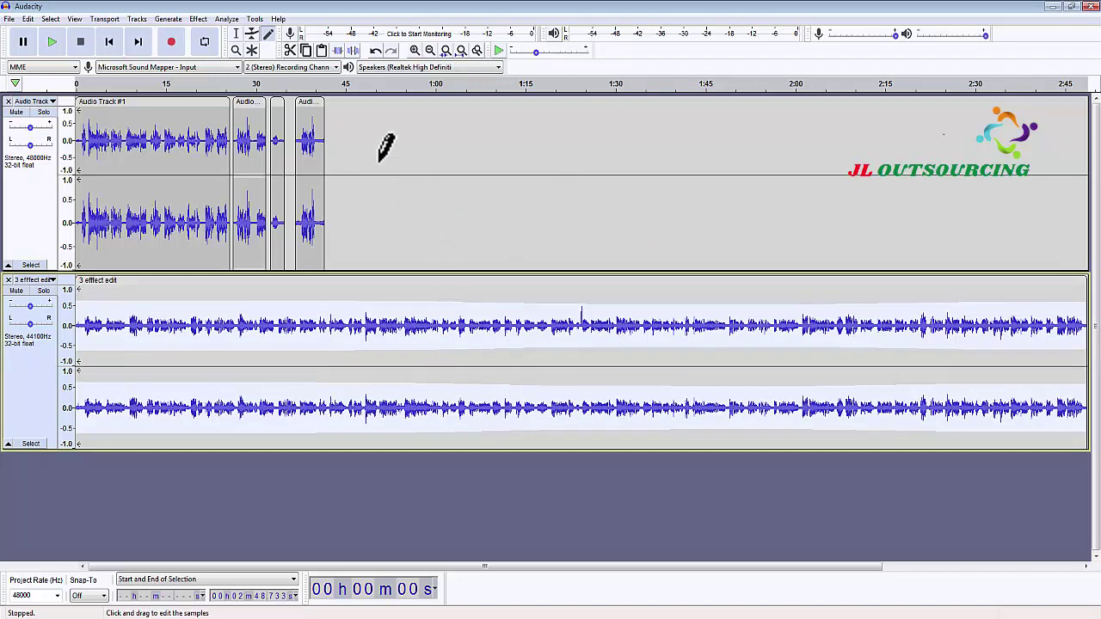
click(234, 31)
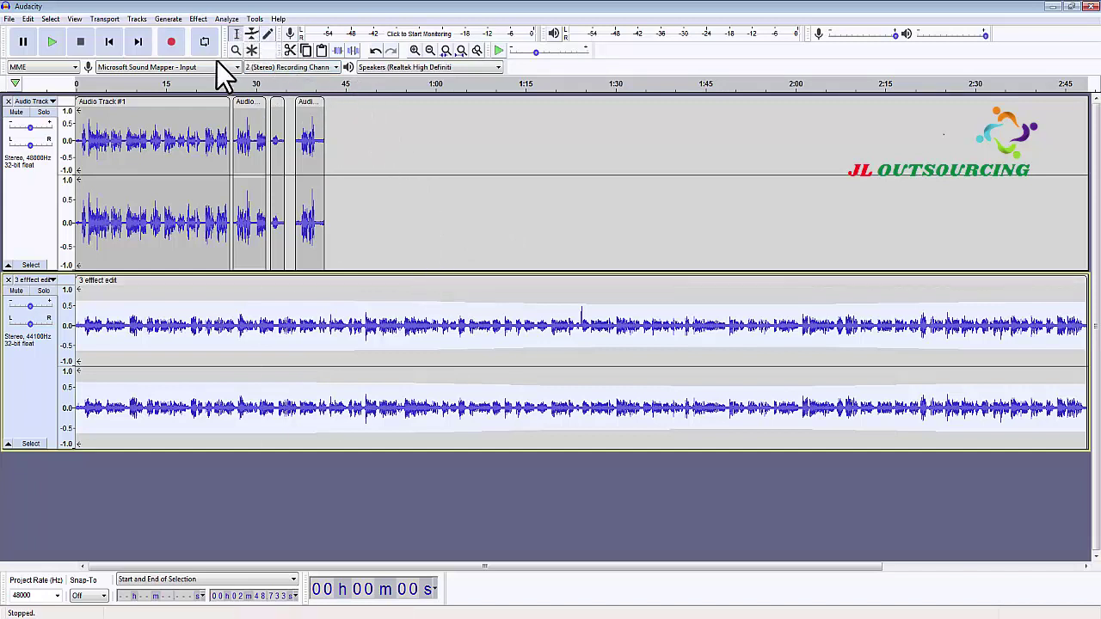
click(197, 19)
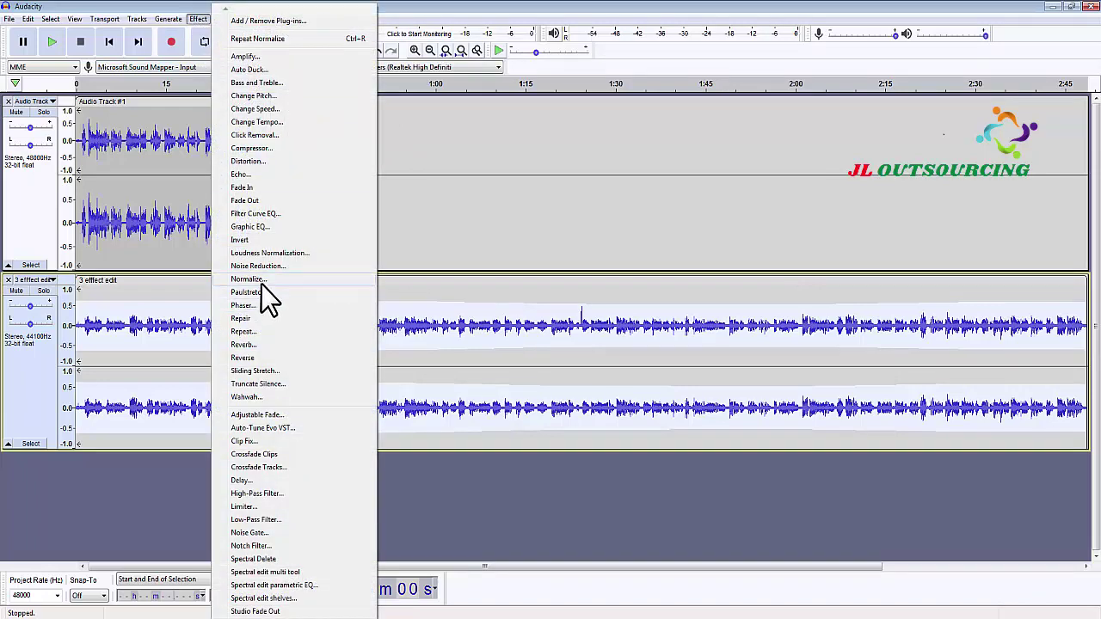
click(262, 280)
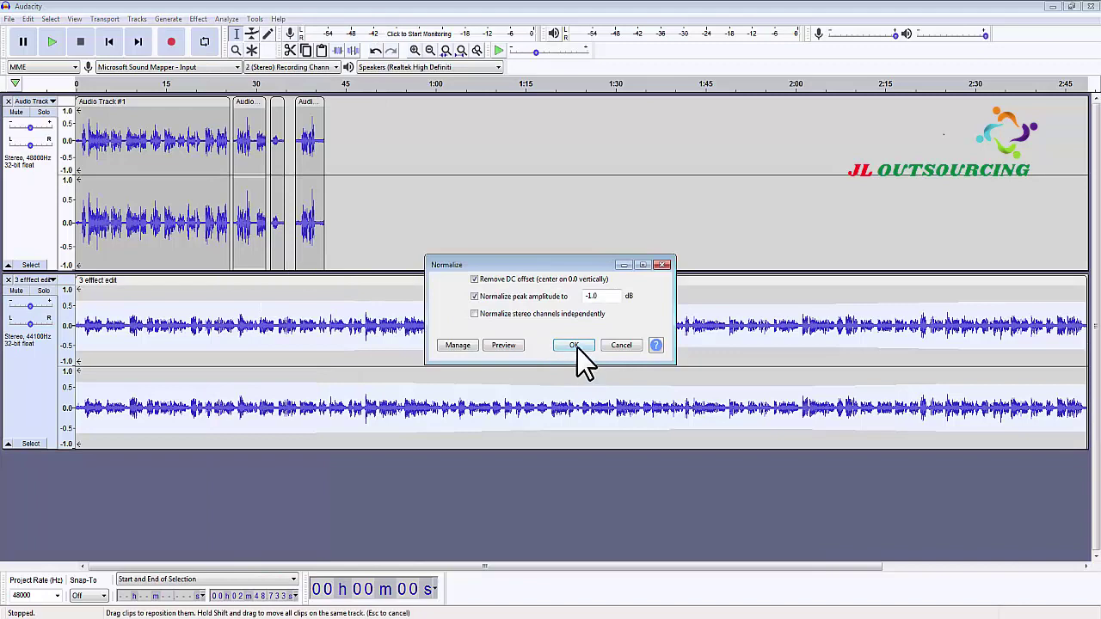
click(573, 345)
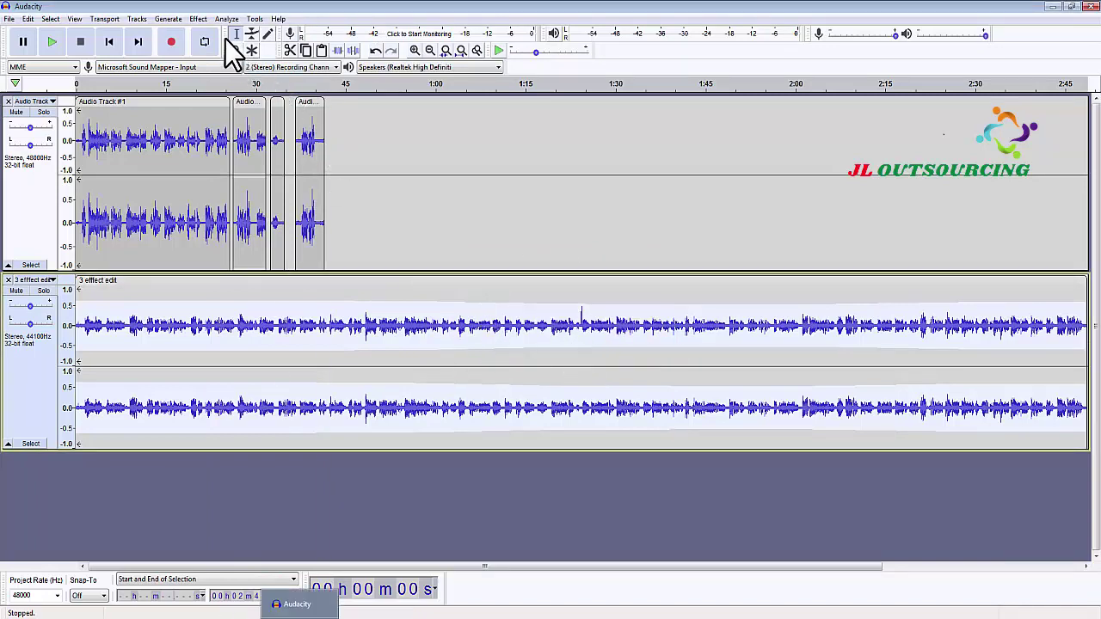
Step: Apply the Compressor to the 3 effect edit track with a -12 dB threshold, 0.20-second attack, 1.0-second release and make-up gain
click(199, 21)
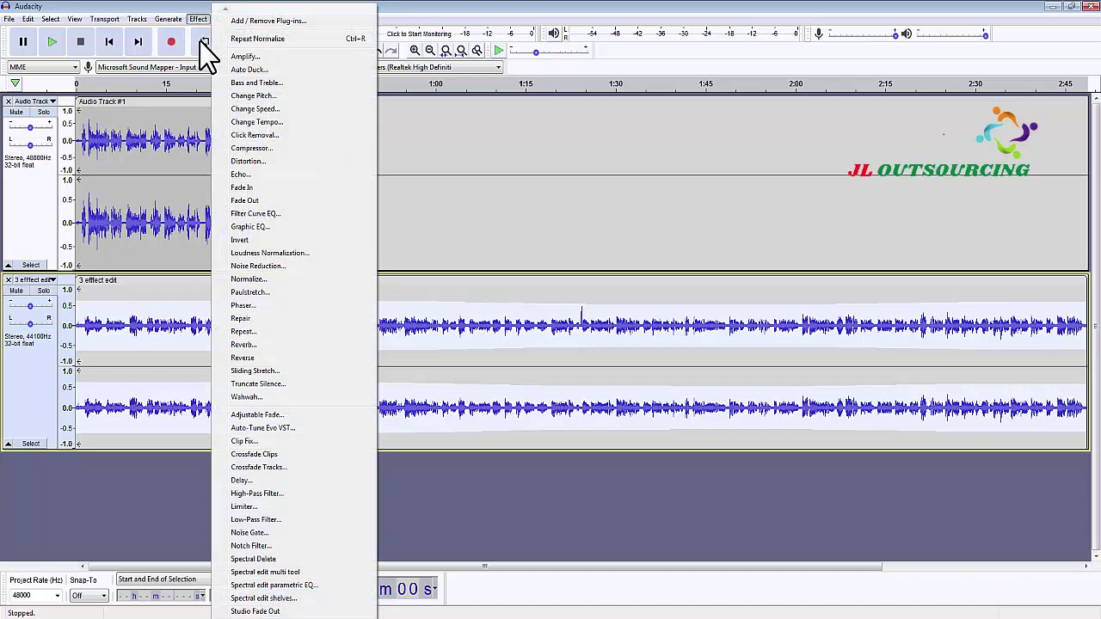
click(253, 149)
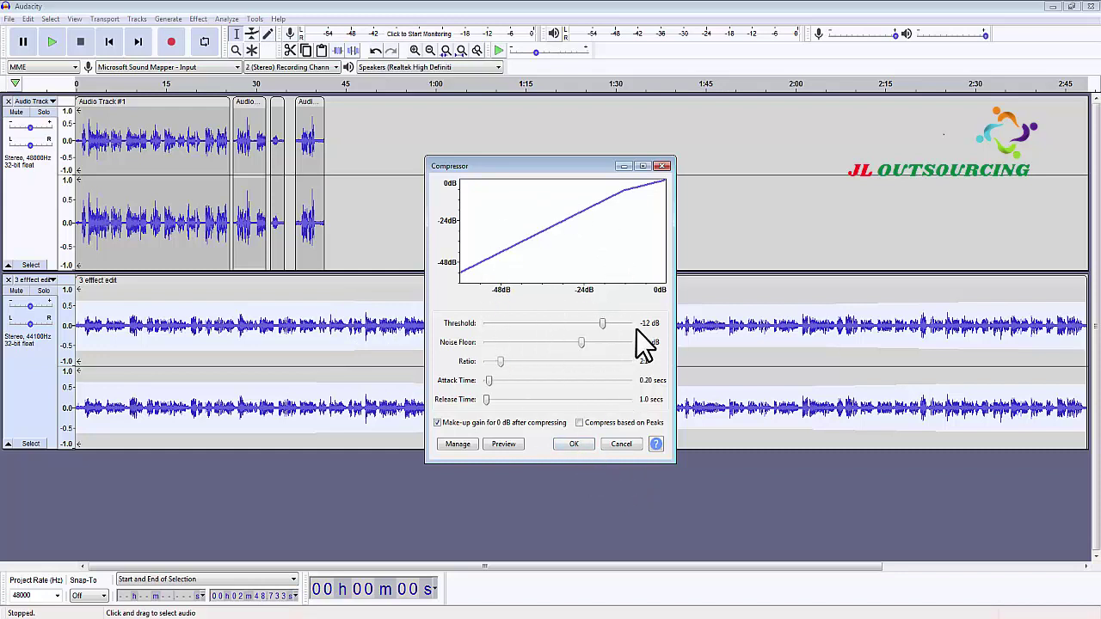
click(573, 446)
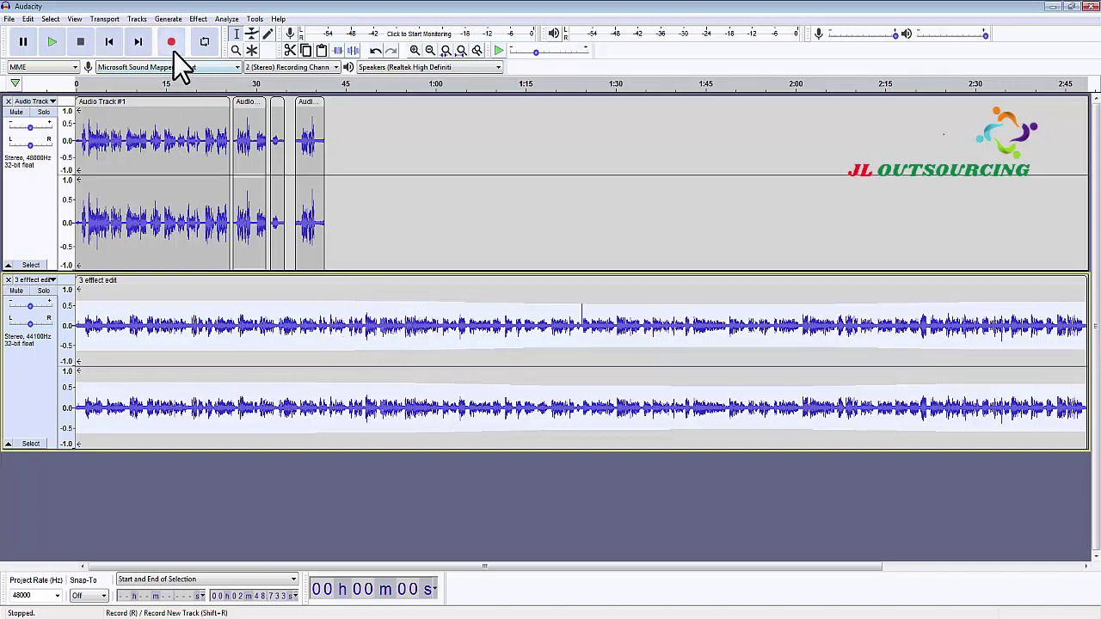
Step: Preview and apply Filter Curve EQ to the 3 effect edit track using the Bass Boost factory preset
click(196, 20)
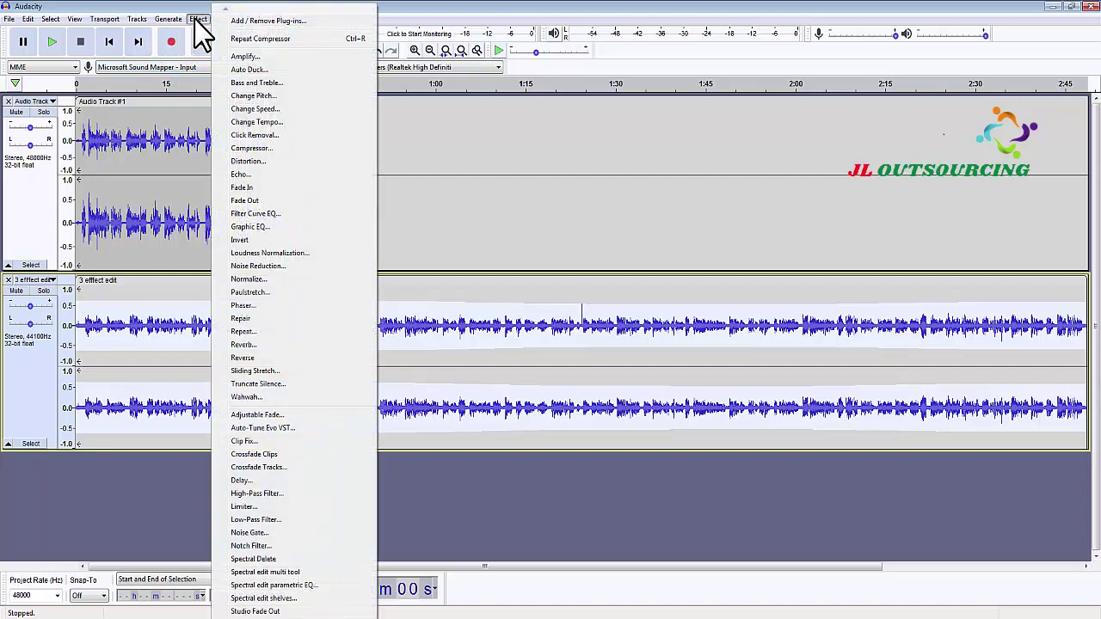
click(271, 216)
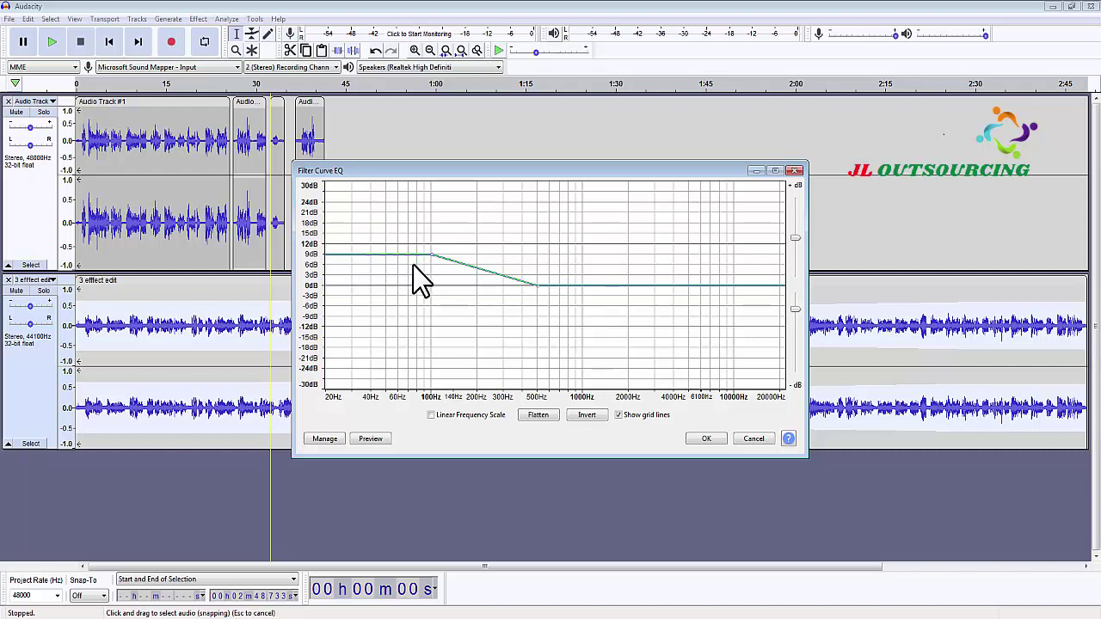
click(325, 438)
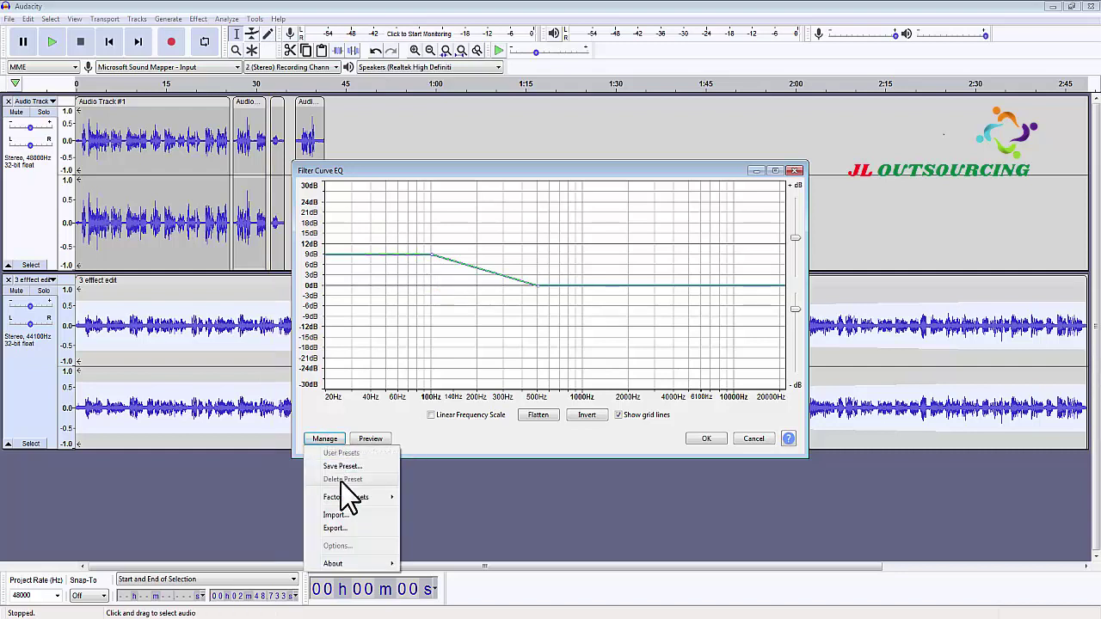
mouse_move(337, 496)
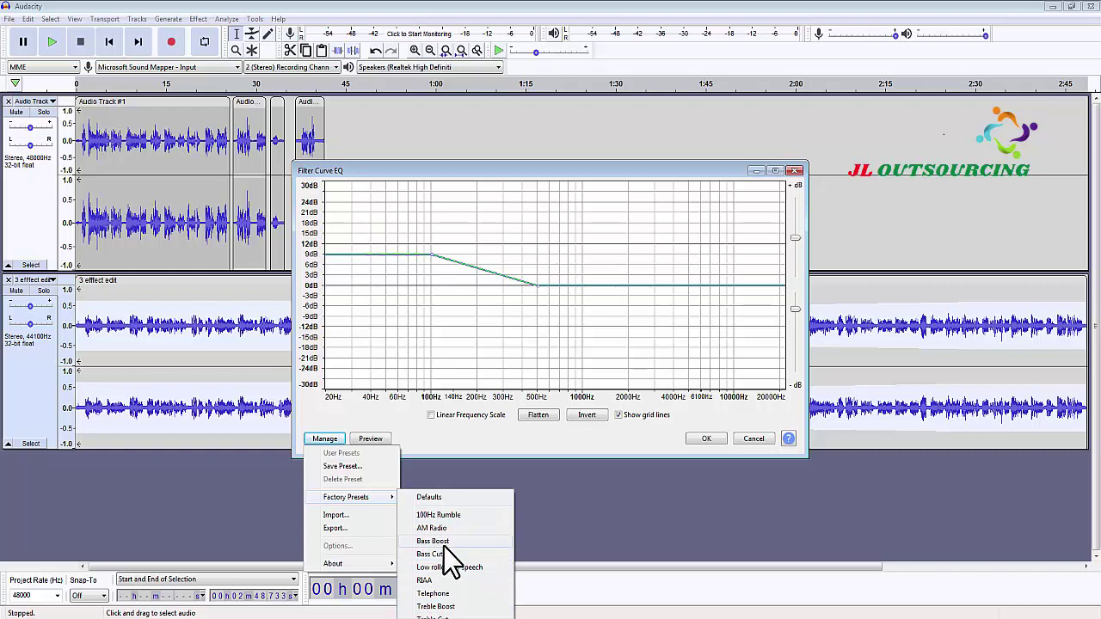
click(443, 542)
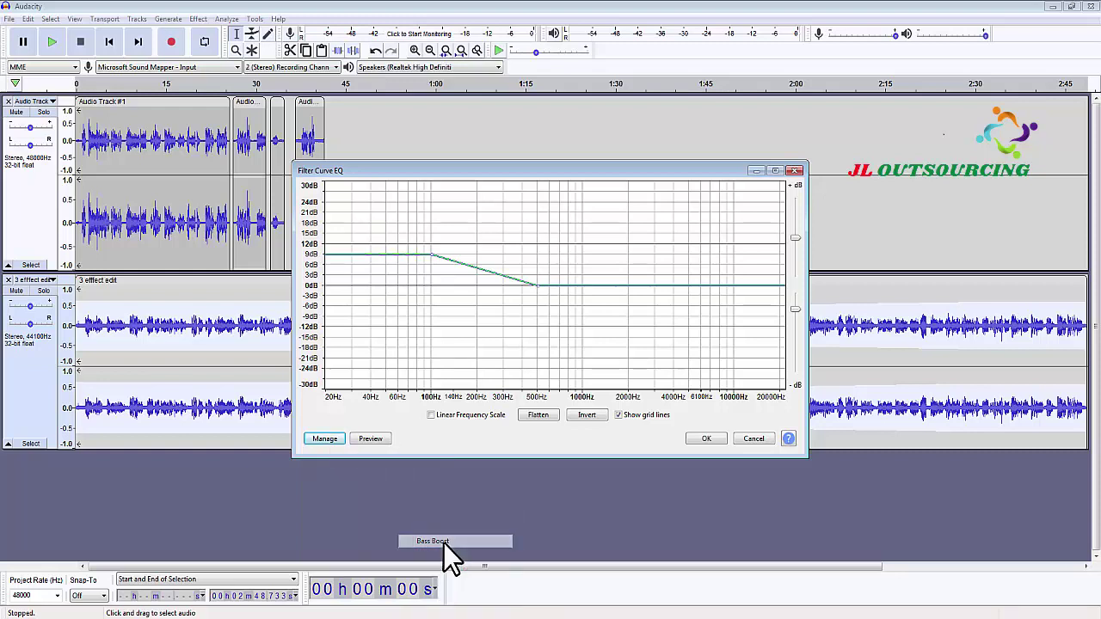
click(369, 438)
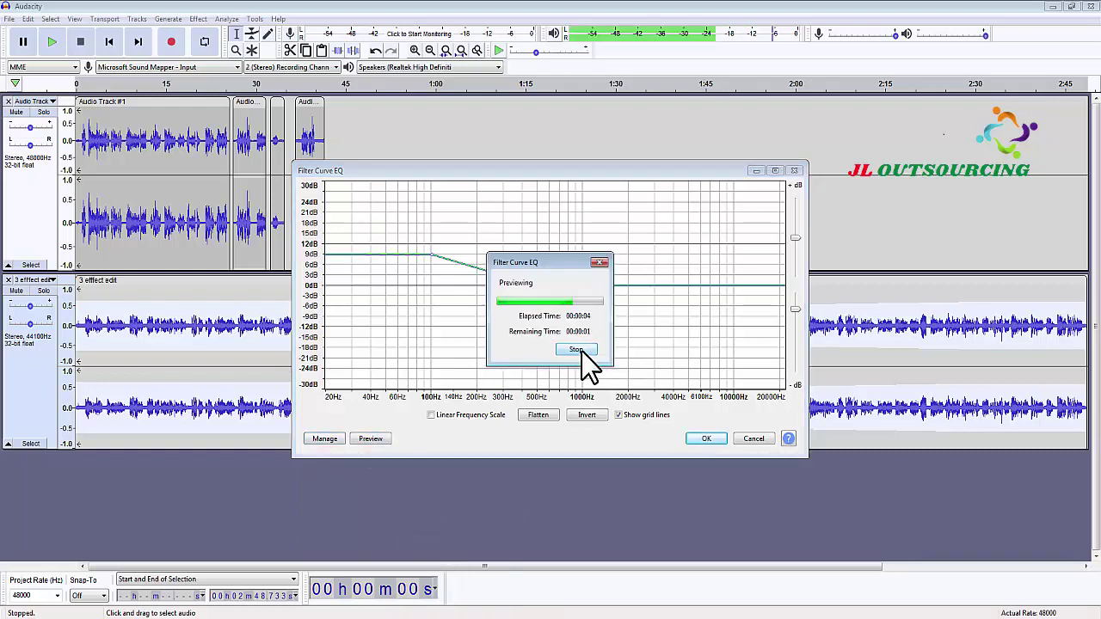
click(582, 351)
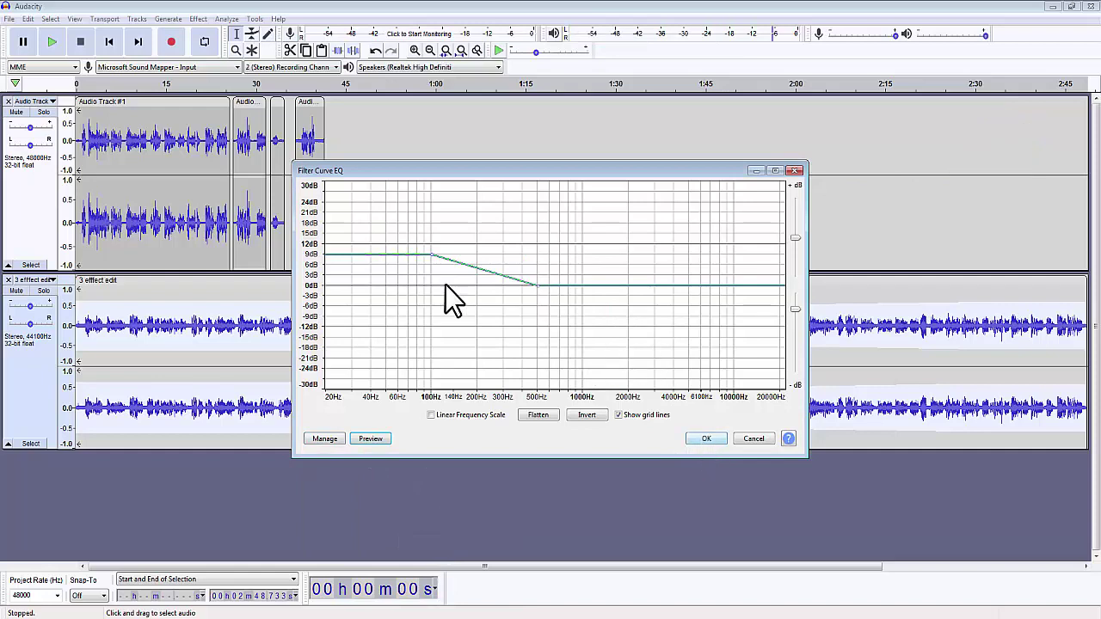
click(707, 439)
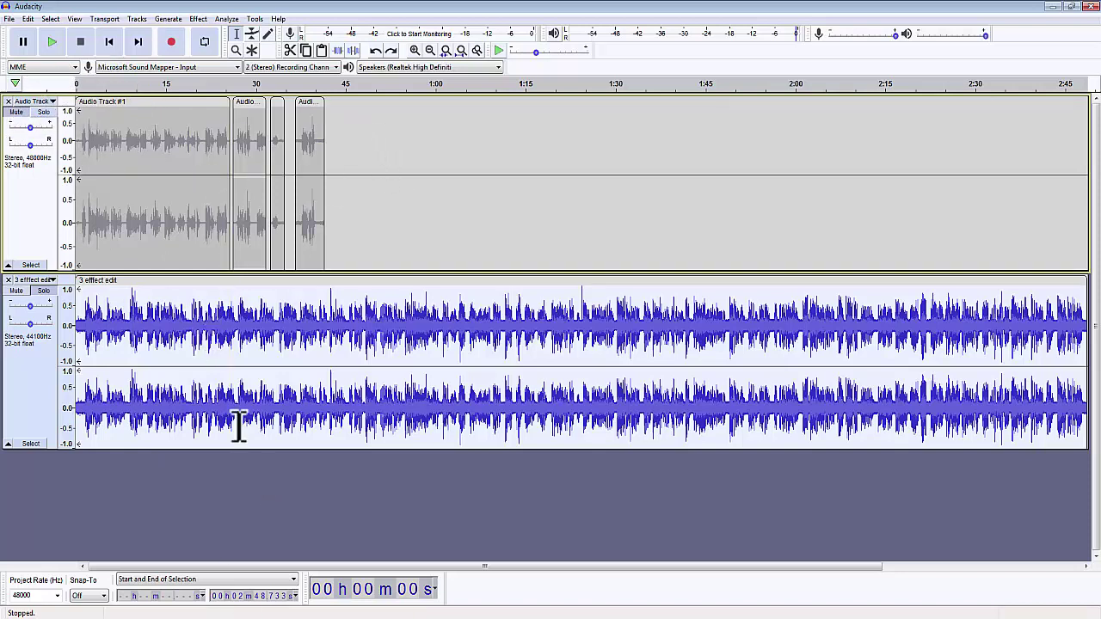
Step: Solo the first Audio Track, and switch to having it muted with the 3 effect edit track soloed
click(46, 110)
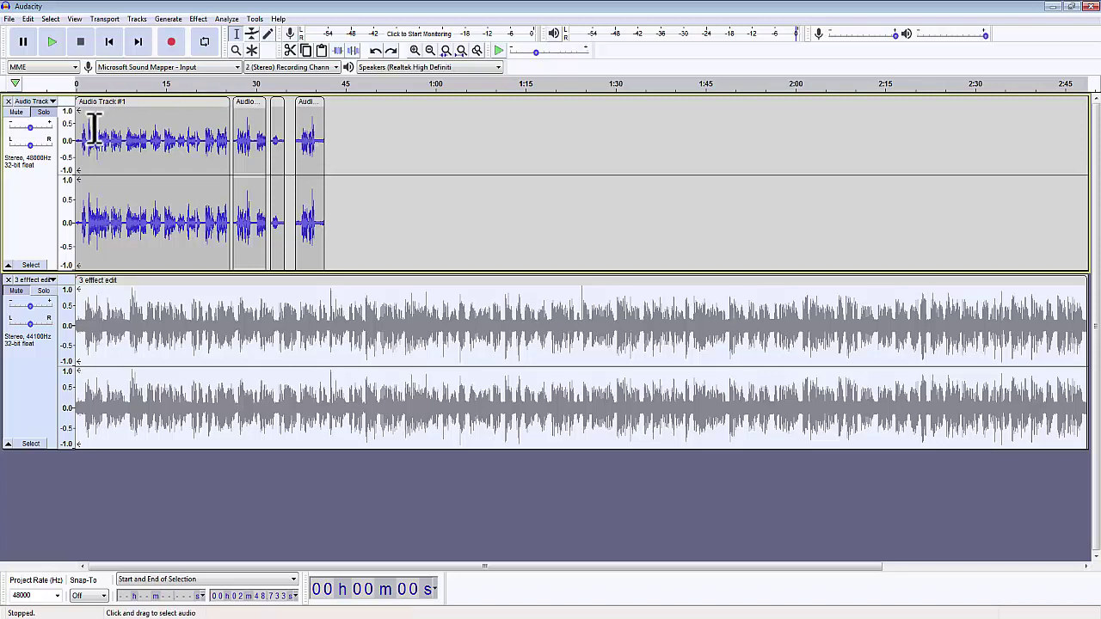
click(15, 112)
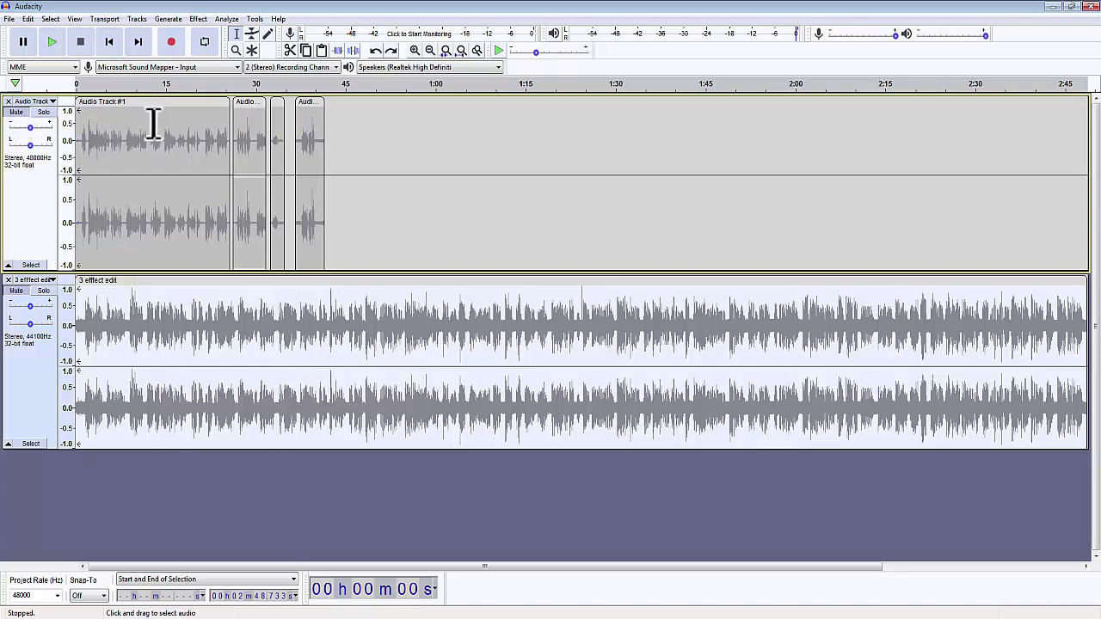
click(40, 290)
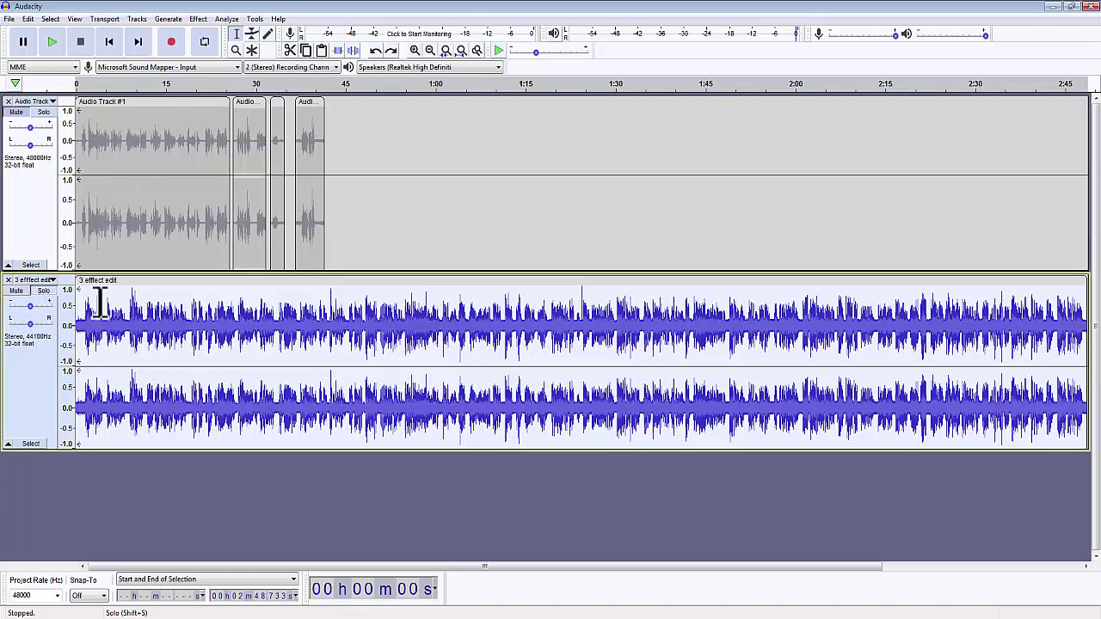
Step: Delete the first Audio Track and fit the remaining 3 effect edit track to the window width
click(77, 141)
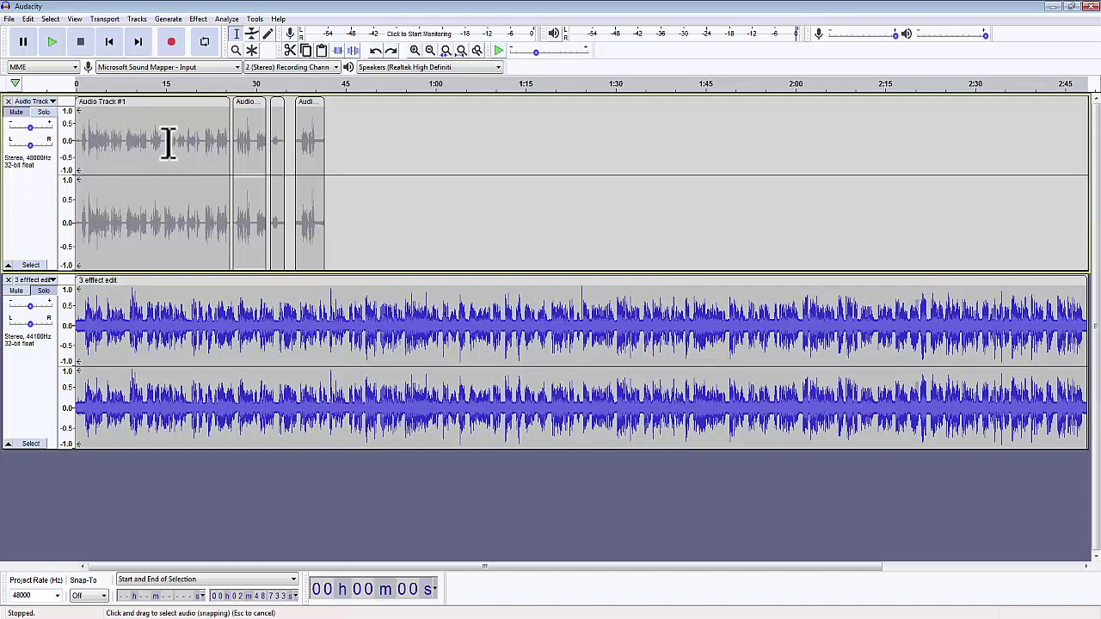
click(8, 101)
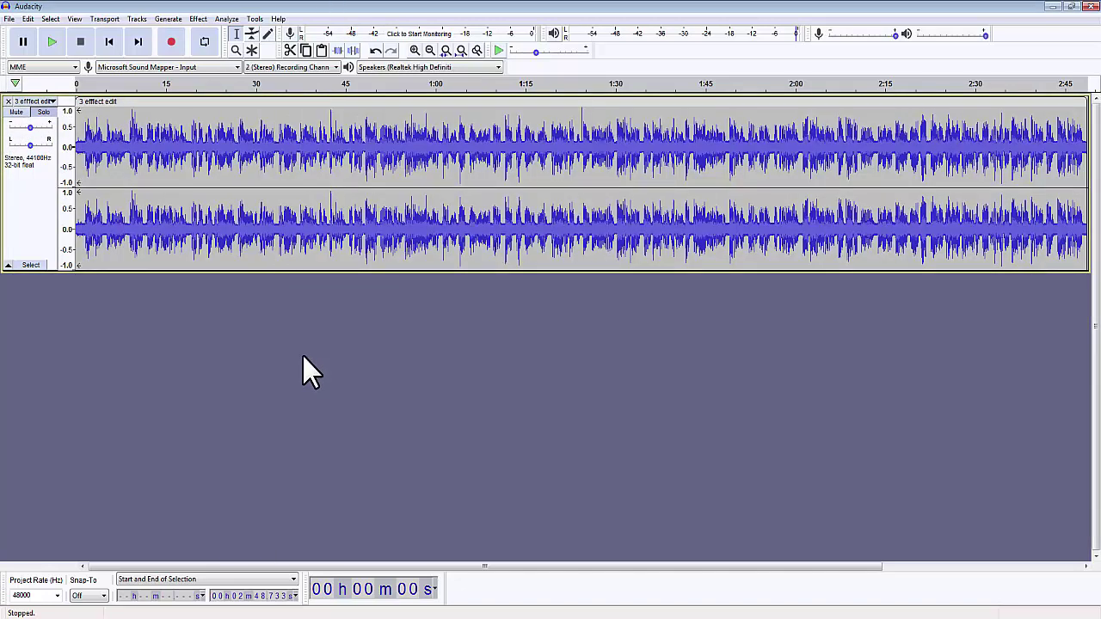
key(ctrl+f)
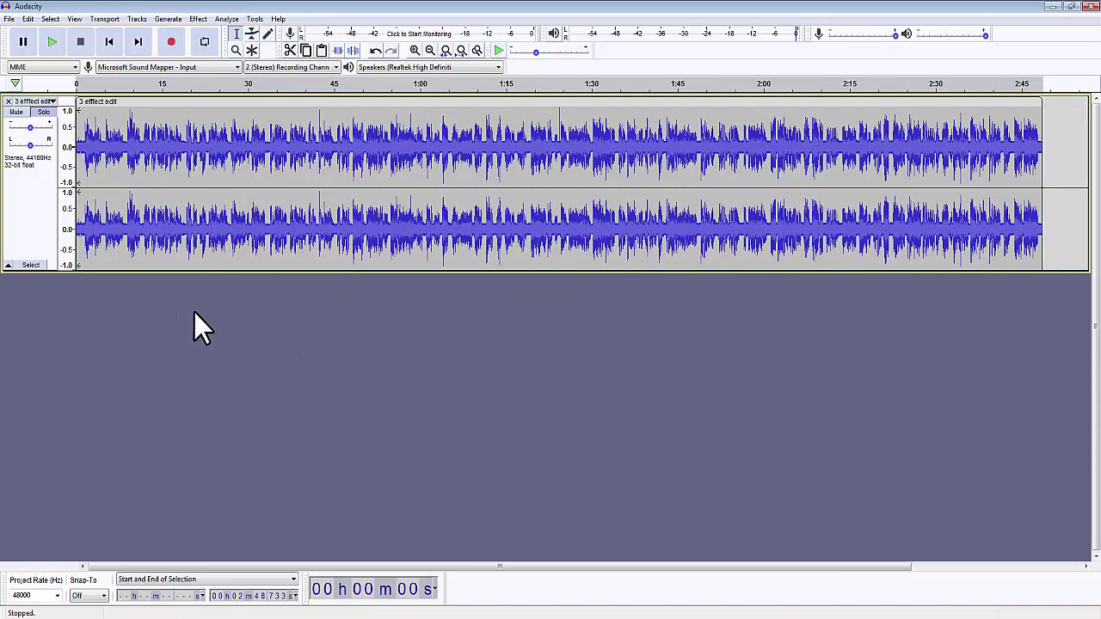
Step: Import the MP3 file Foyf - NEFFEX from the Desktop as a second audio track
click(8, 19)
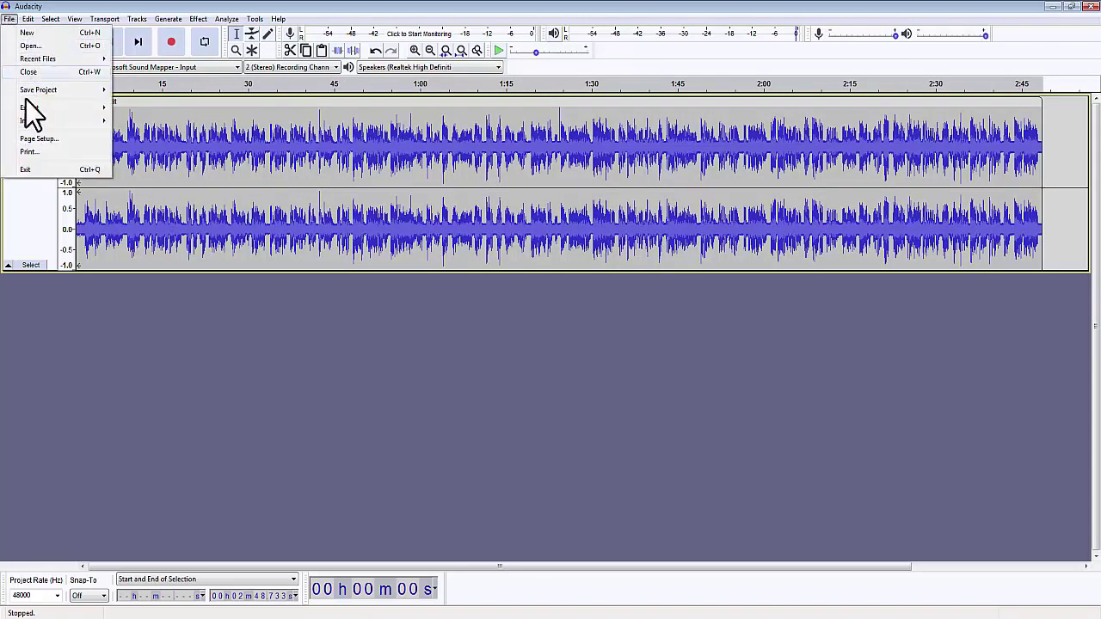
mouse_move(96, 124)
mouse_move(37, 121)
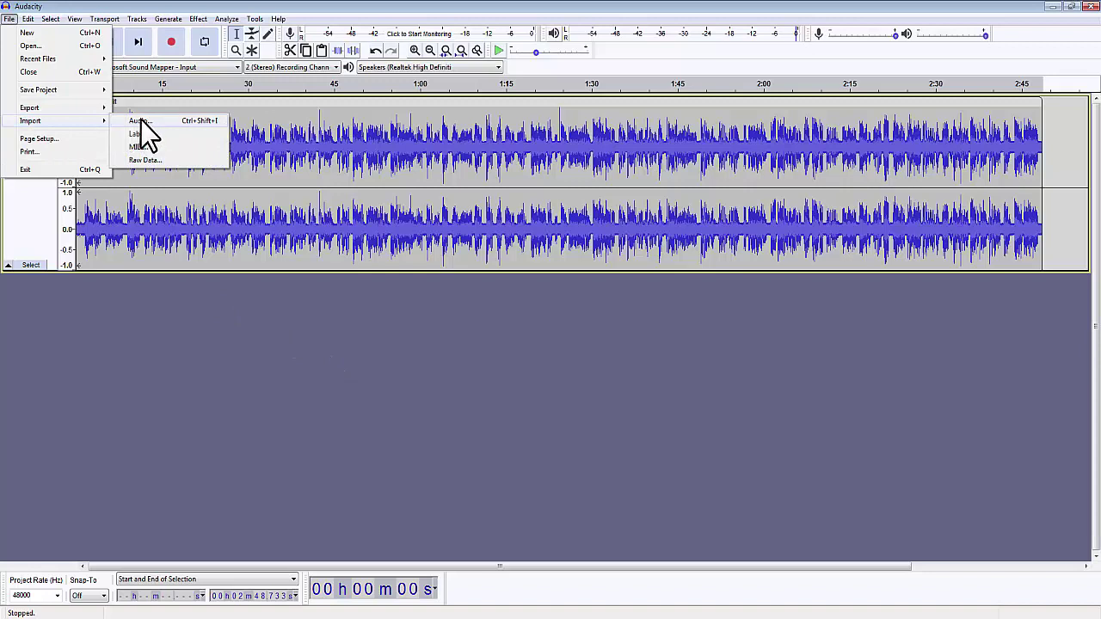
click(139, 121)
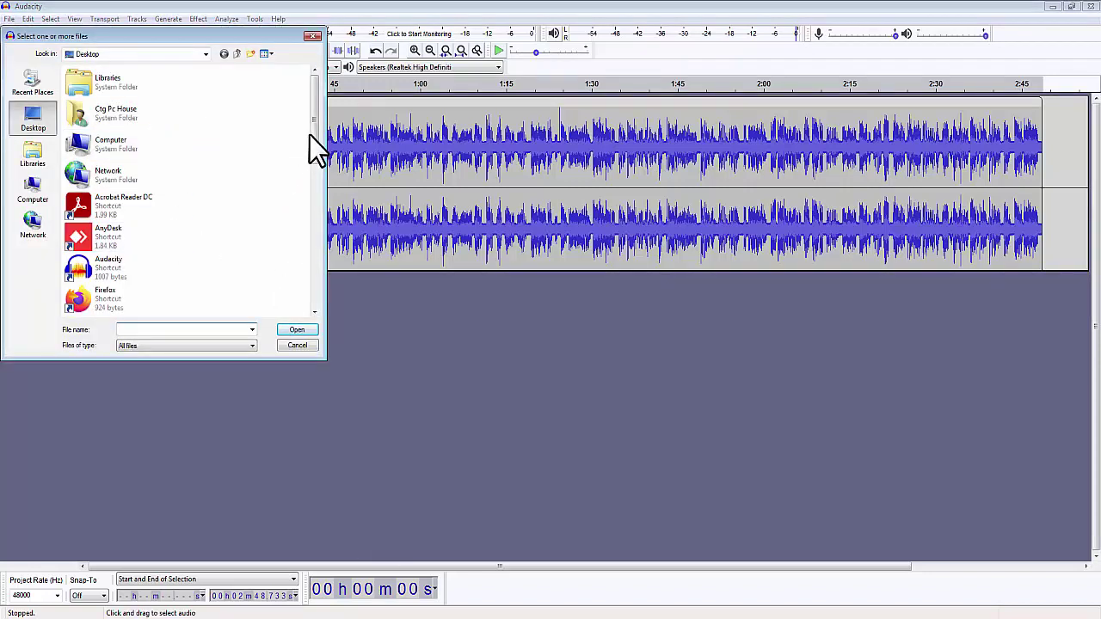
scroll(106, 194, down, 10)
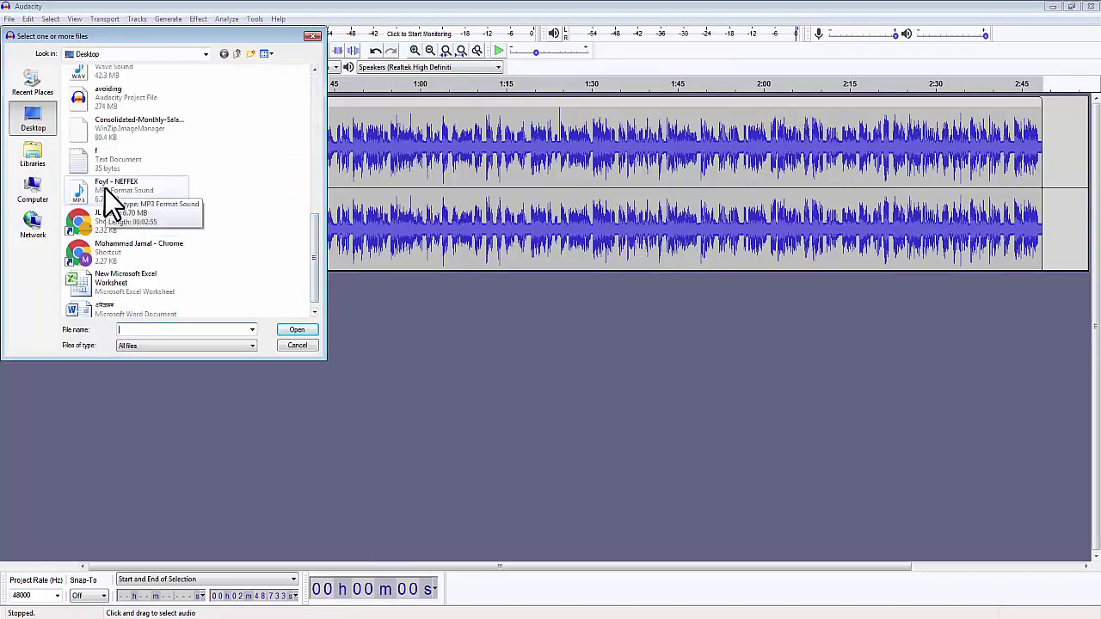
click(108, 194)
click(293, 332)
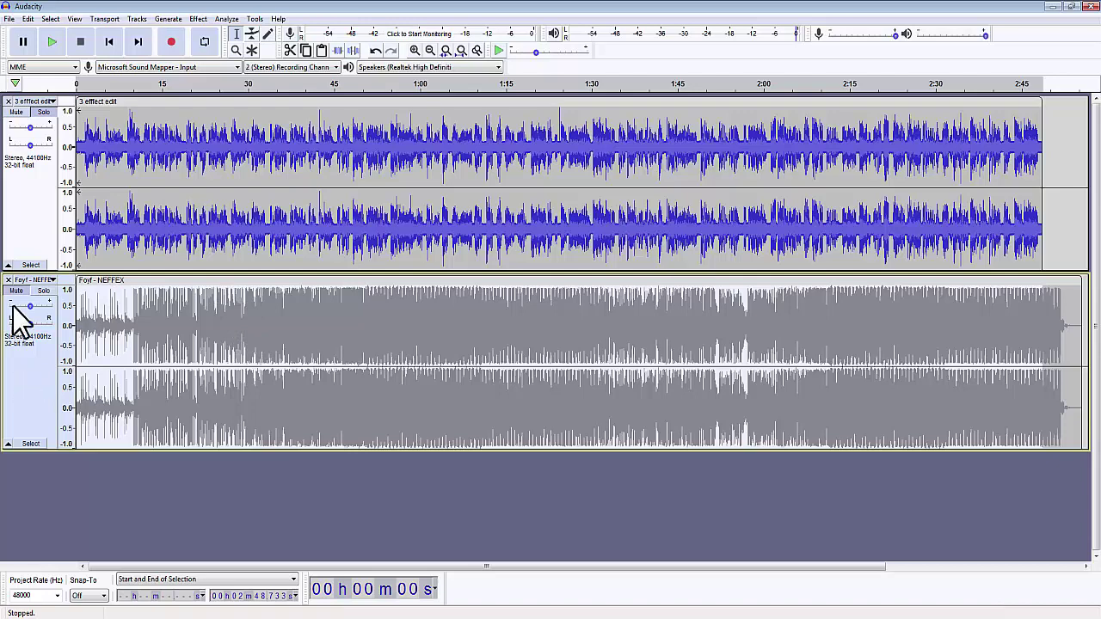
Step: Play the audio, switch solo between the Foyf - NEFFEX and 3 effect edit tracks, and leave both tracks unmuted
key(space)
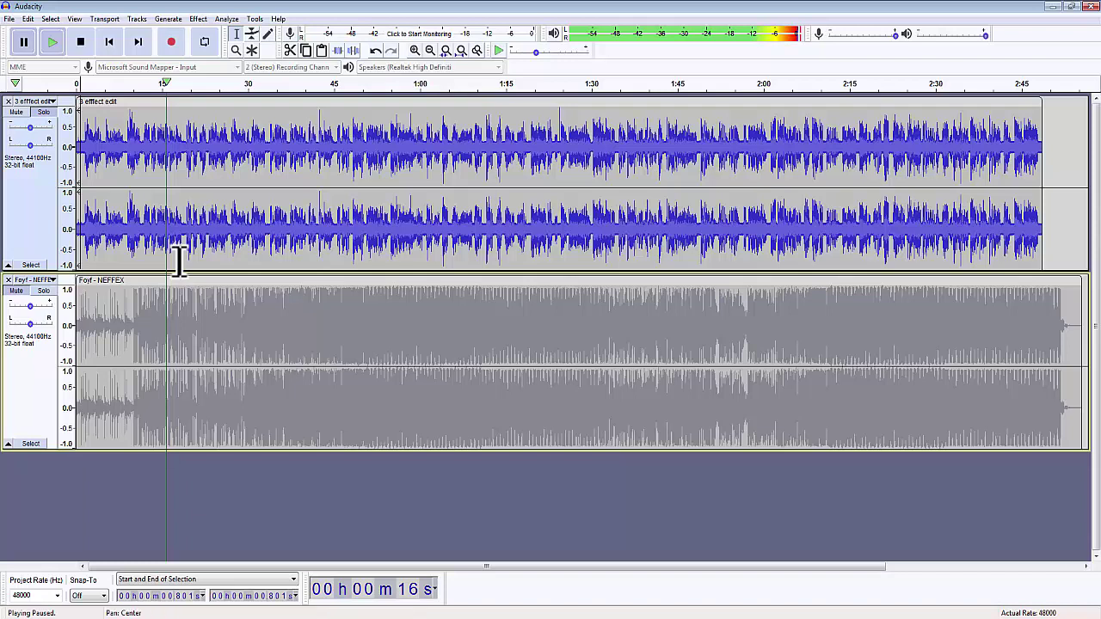
key(shift+s)
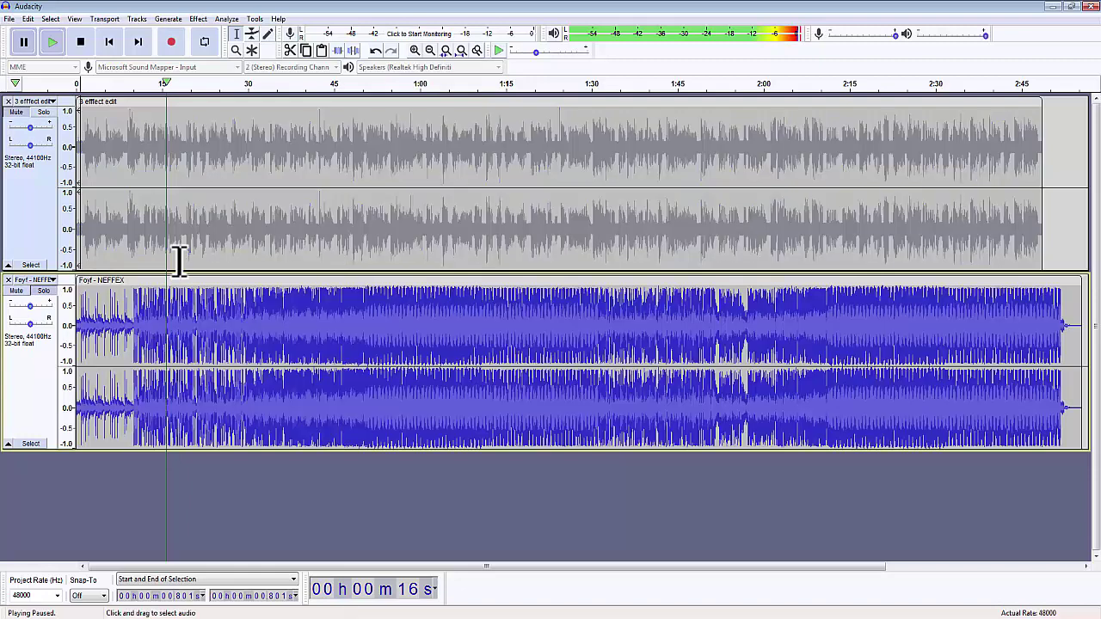
key(Up)
key(shift+s)
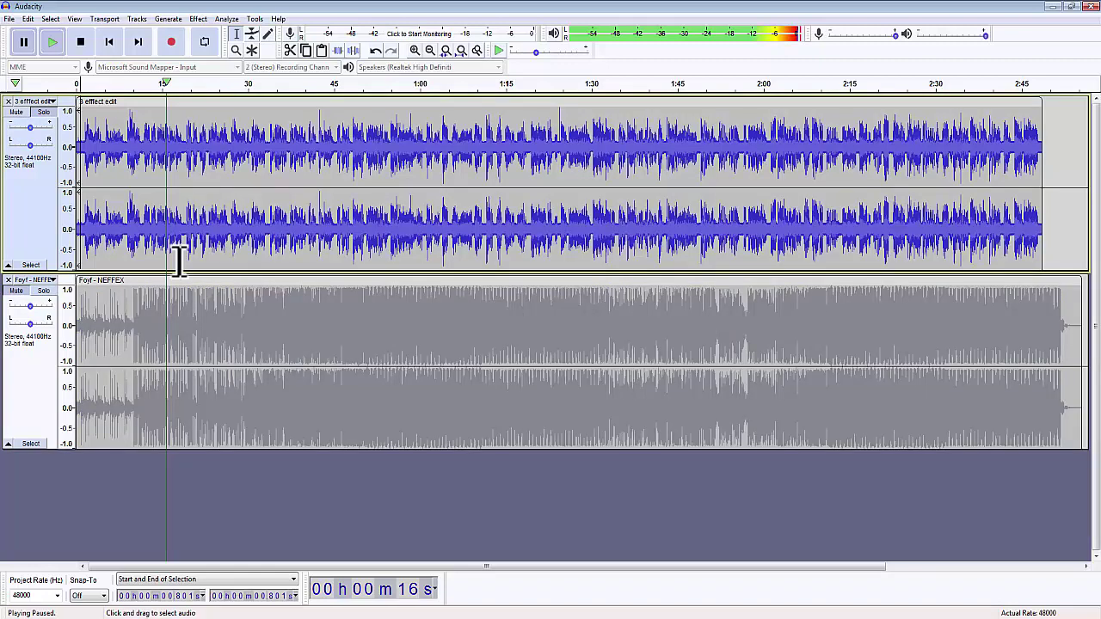
key(shift+F10)
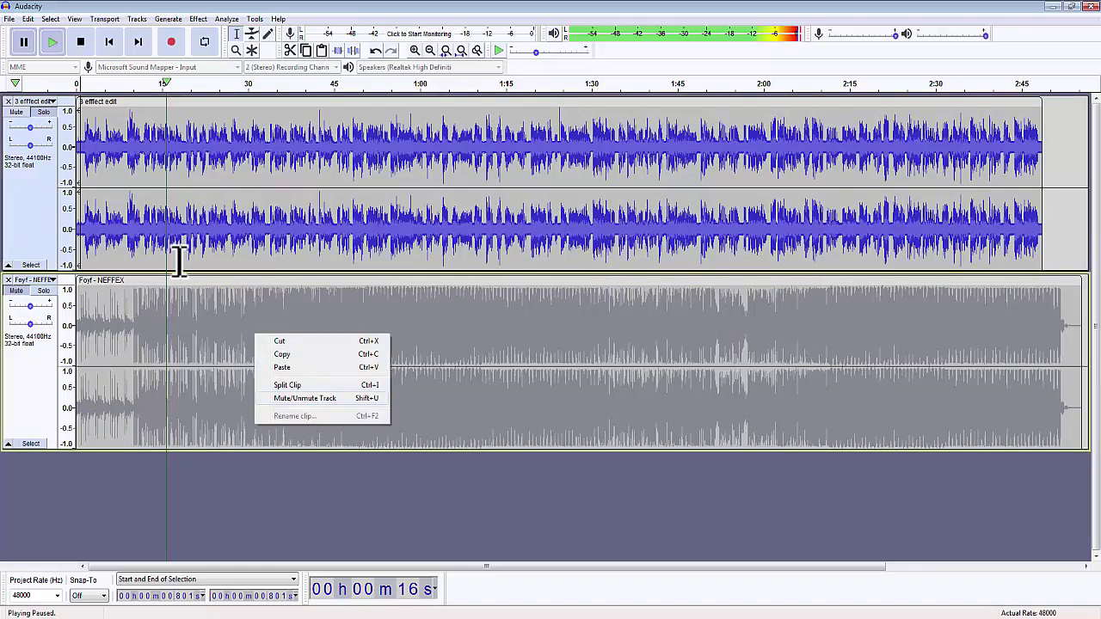
key(Return)
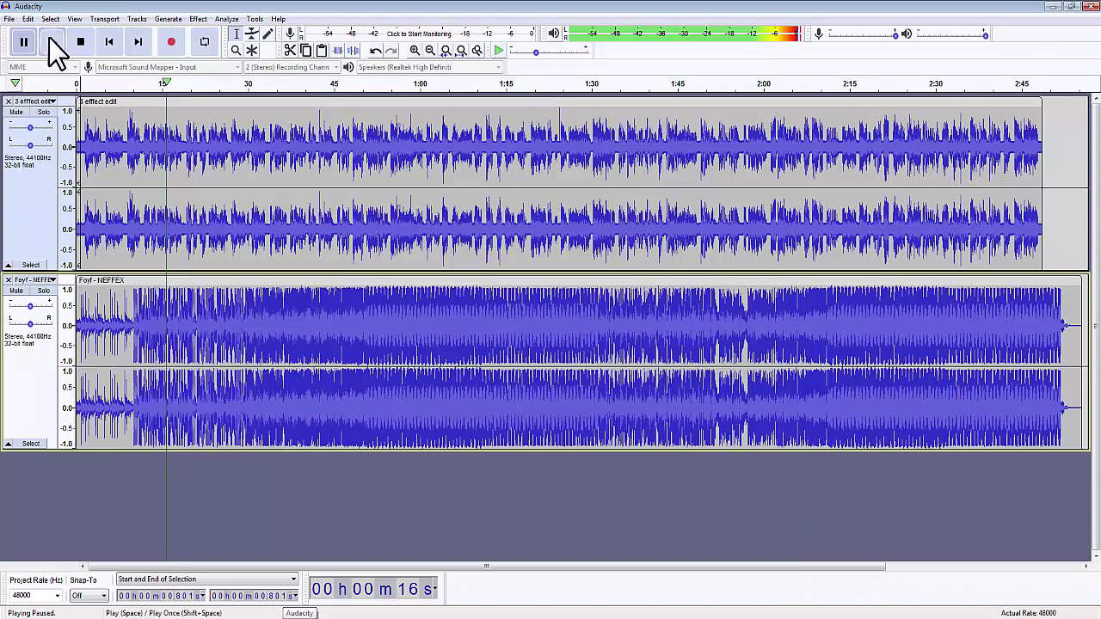
Step: Play both tracks together, and cut about the first 13 seconds from the 3 effect edit track
click(53, 40)
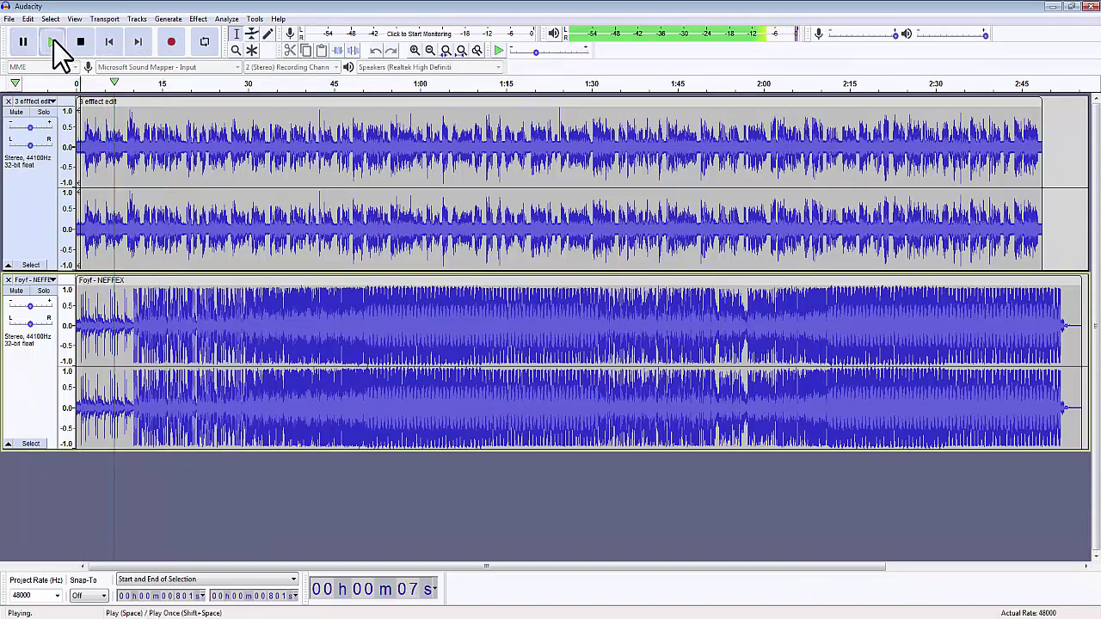
key(p)
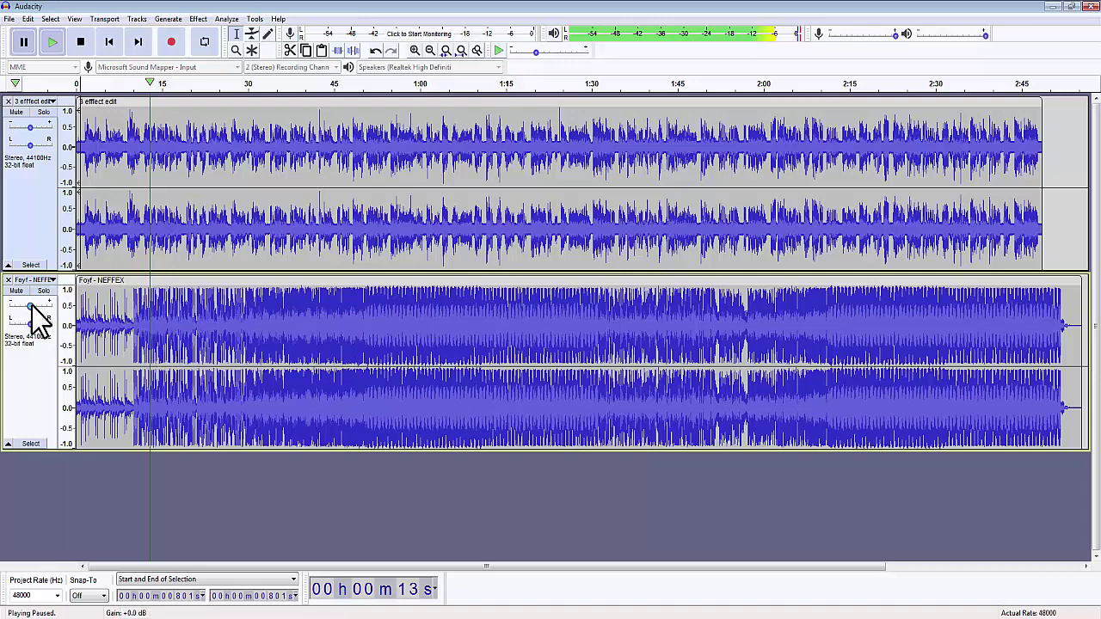
drag(115, 233, 73, 137)
click(289, 50)
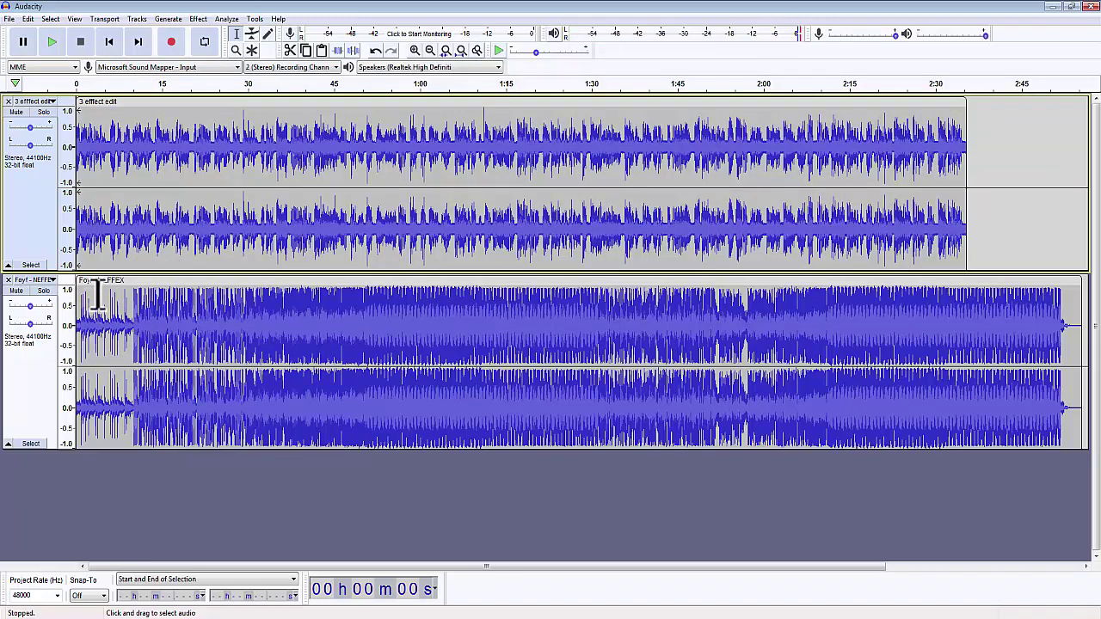
Step: Play both tracks from about 12.7 seconds while lowering the gain of the Foyf - NEFFEX track, and pause playback
click(147, 320)
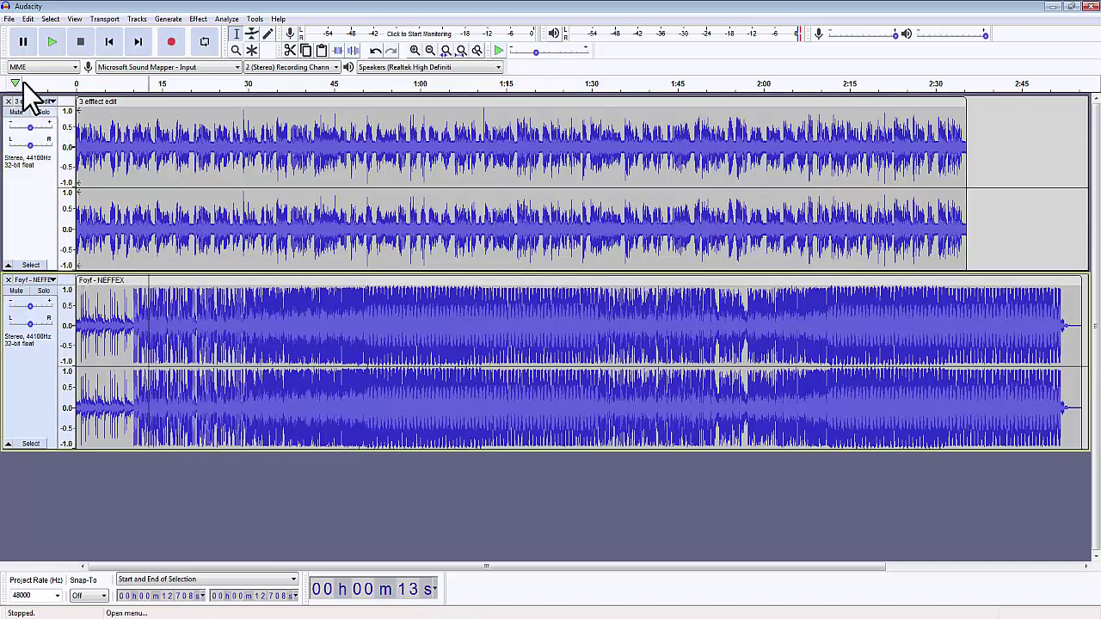
click(52, 42)
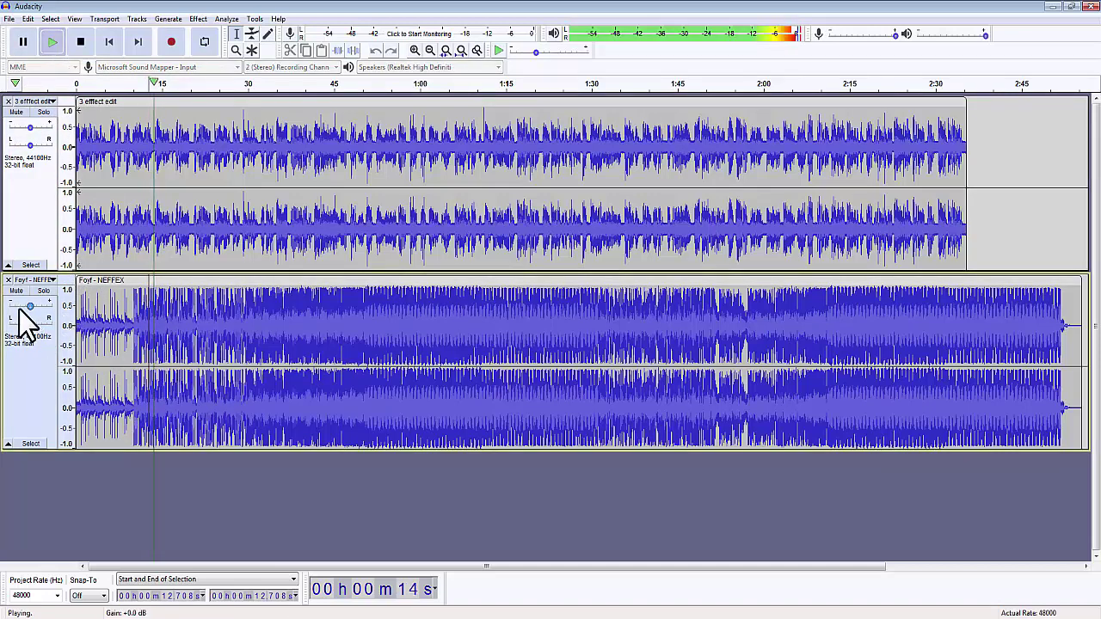
drag(30, 308, 6, 327)
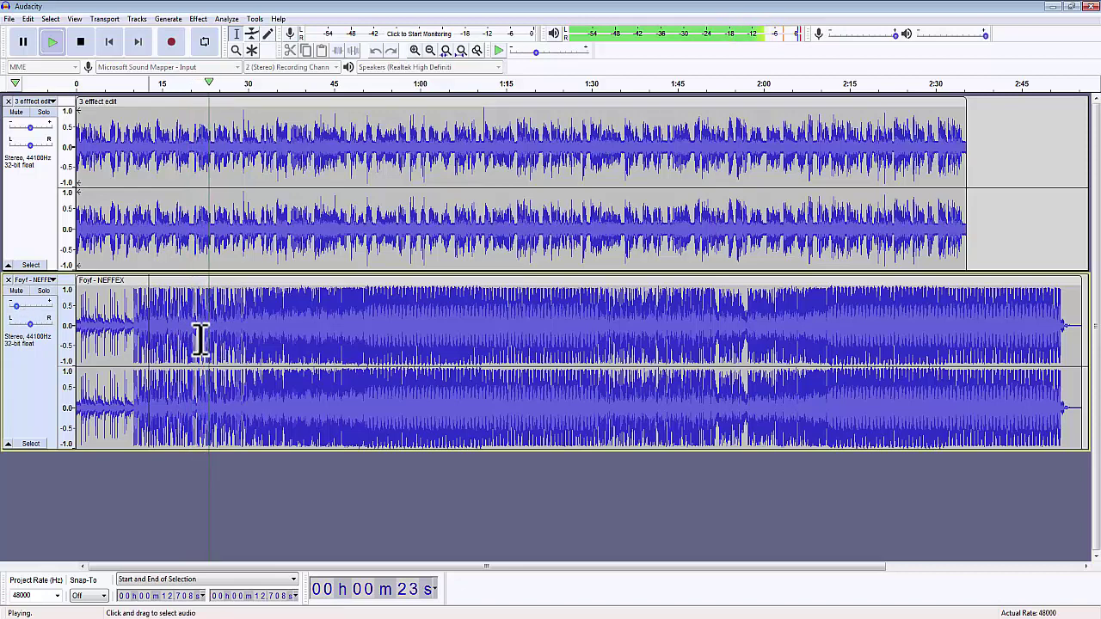
key(p)
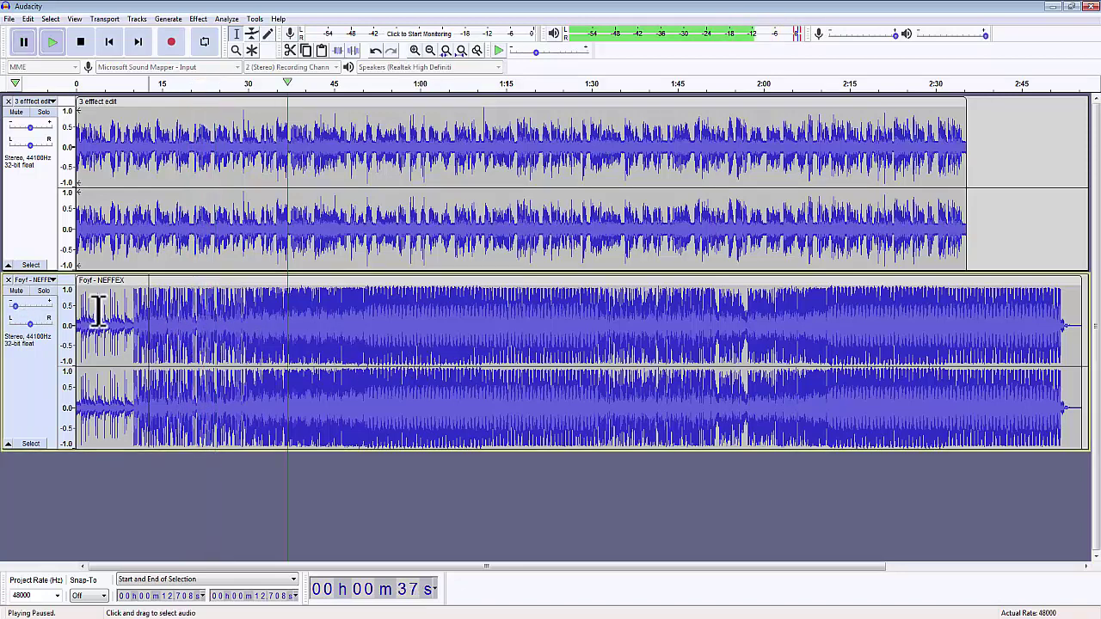
Step: Apply a Fade In to about the first 9.8 seconds of the Foyf - NEFFEX track
mouse_move(31, 307)
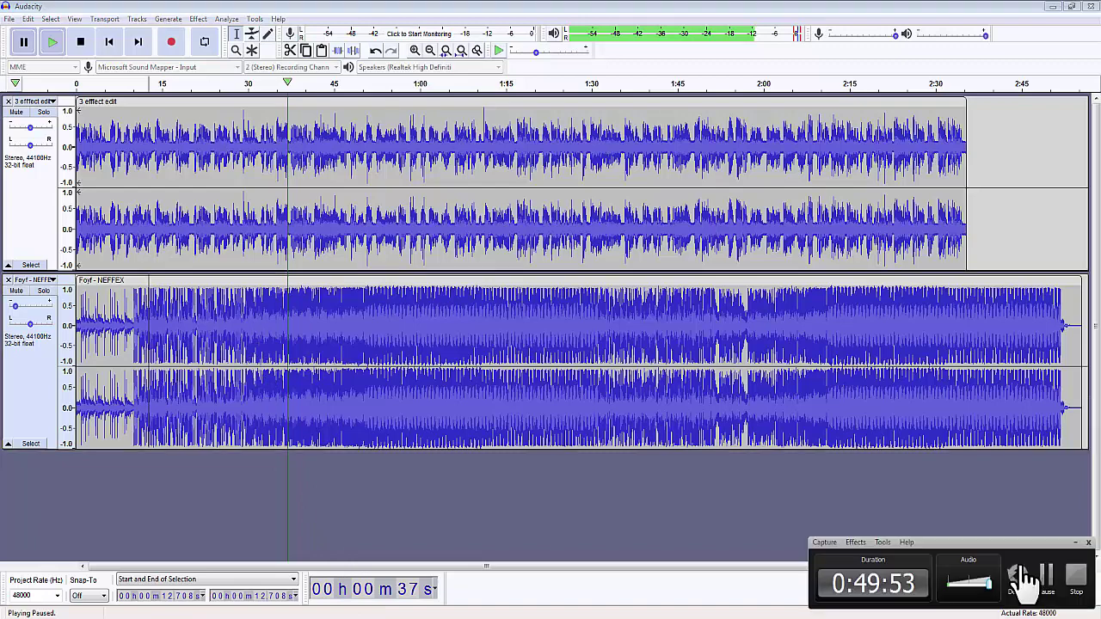
click(5, 286)
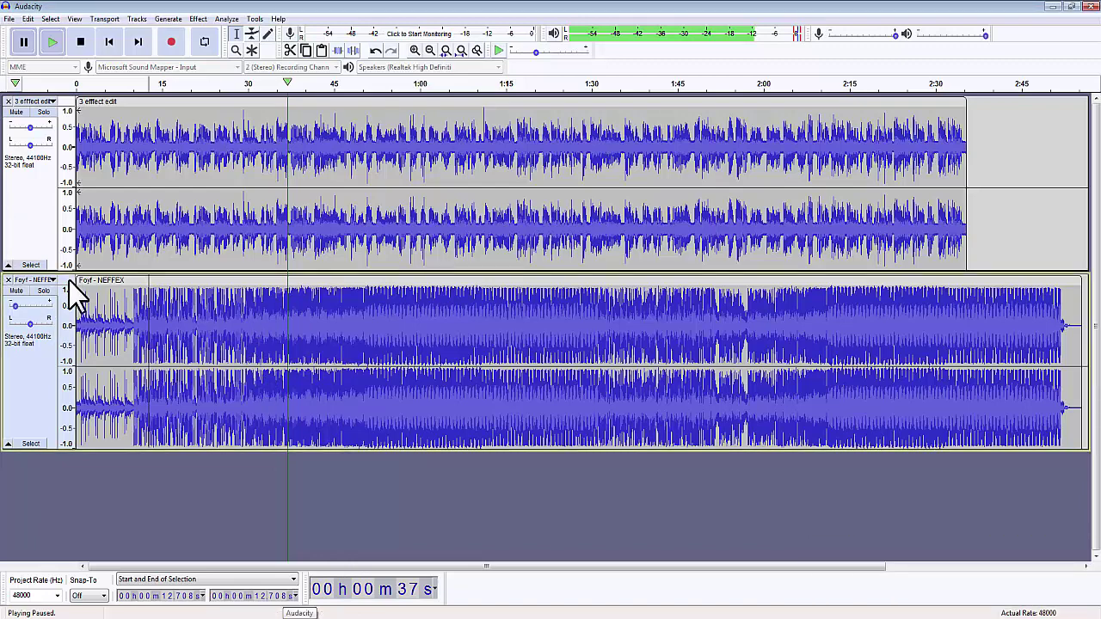
drag(131, 316, 74, 323)
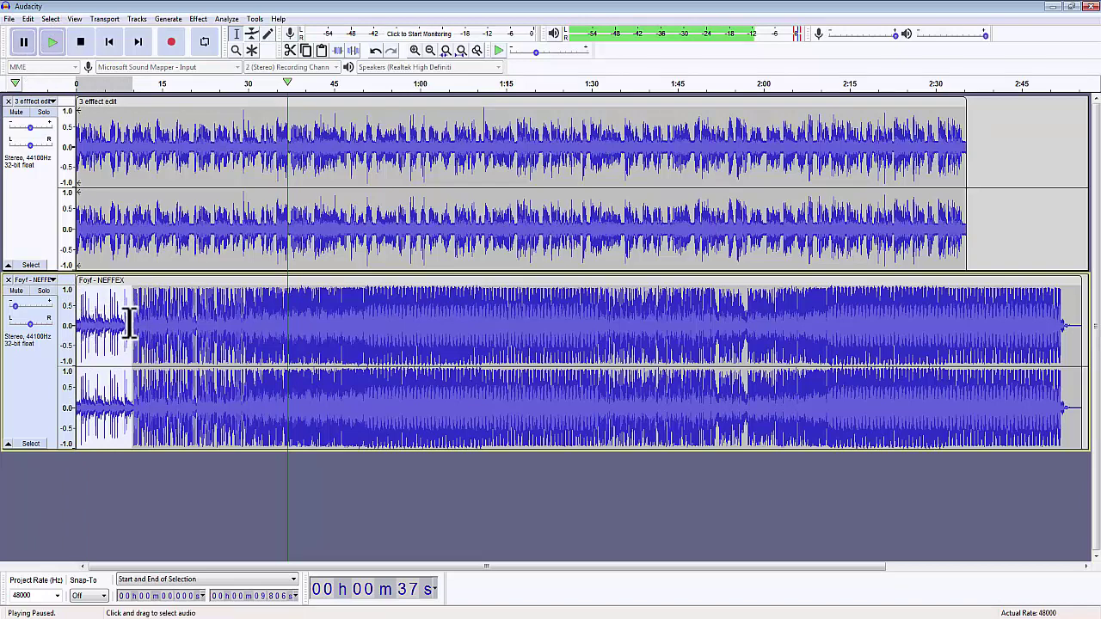
key(space)
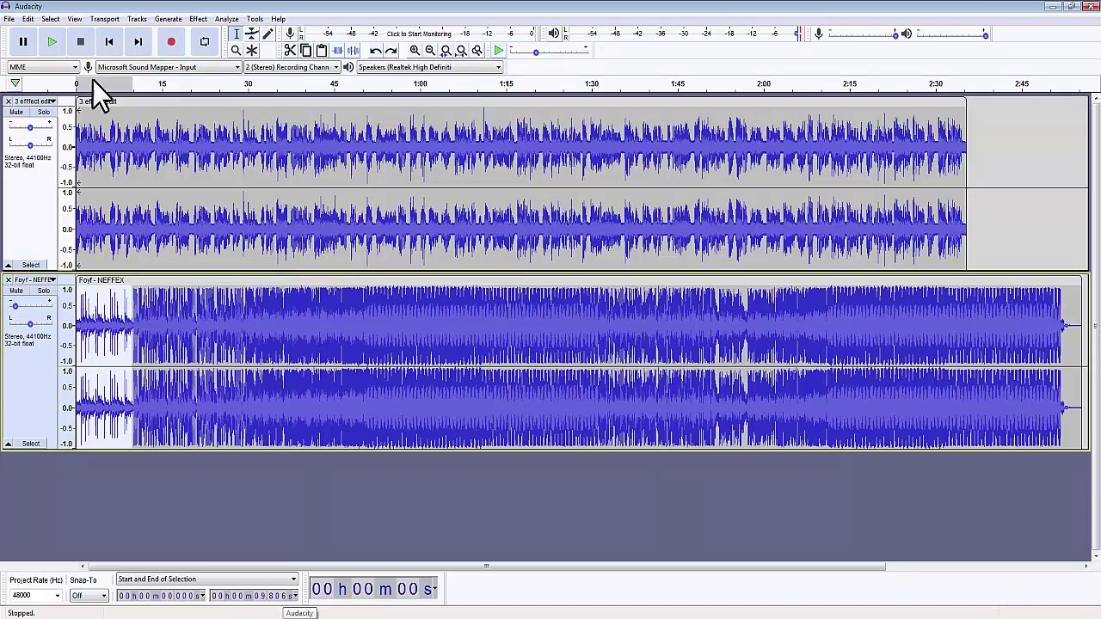
click(197, 19)
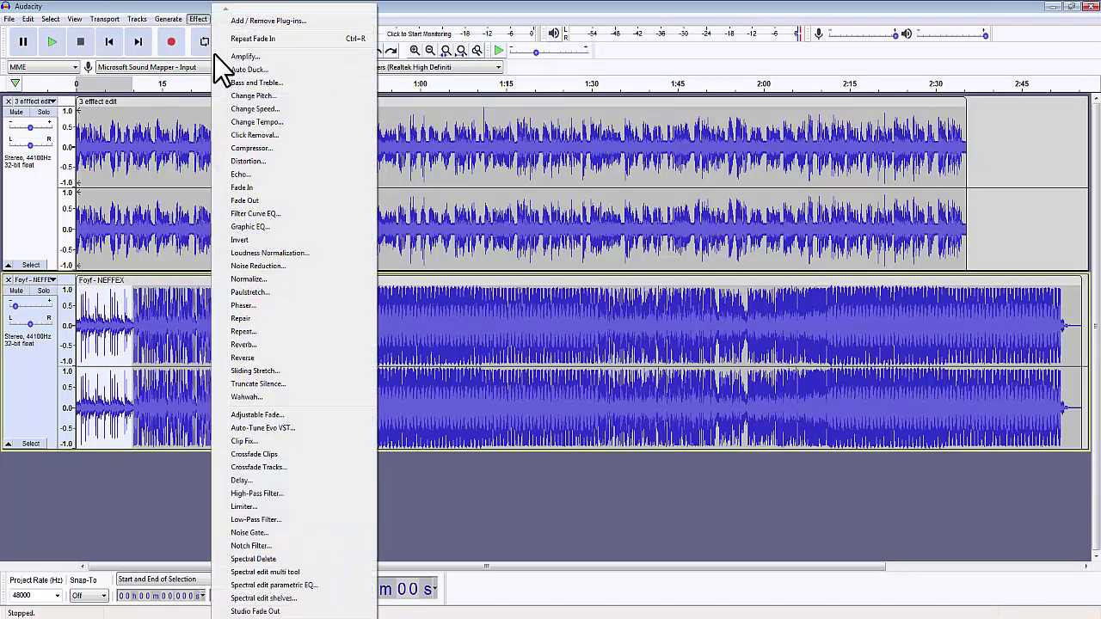
click(256, 186)
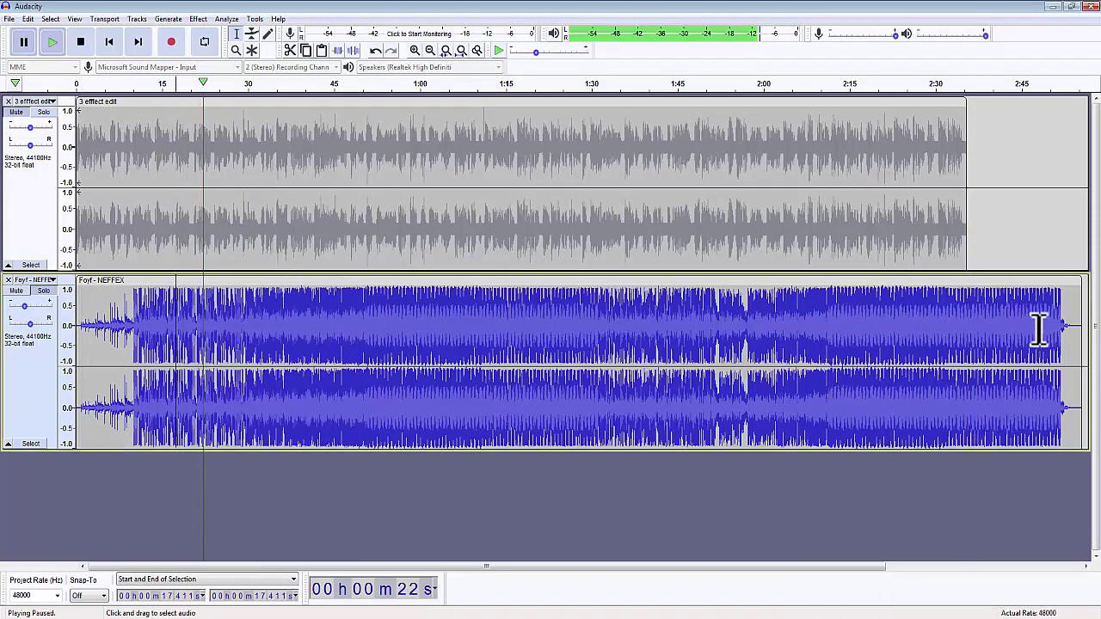
Step: Apply a Fade Out to the end of the Foyf - NEFFEX track, from about 2:42.9 to 2:52.8
drag(1064, 324, 1010, 315)
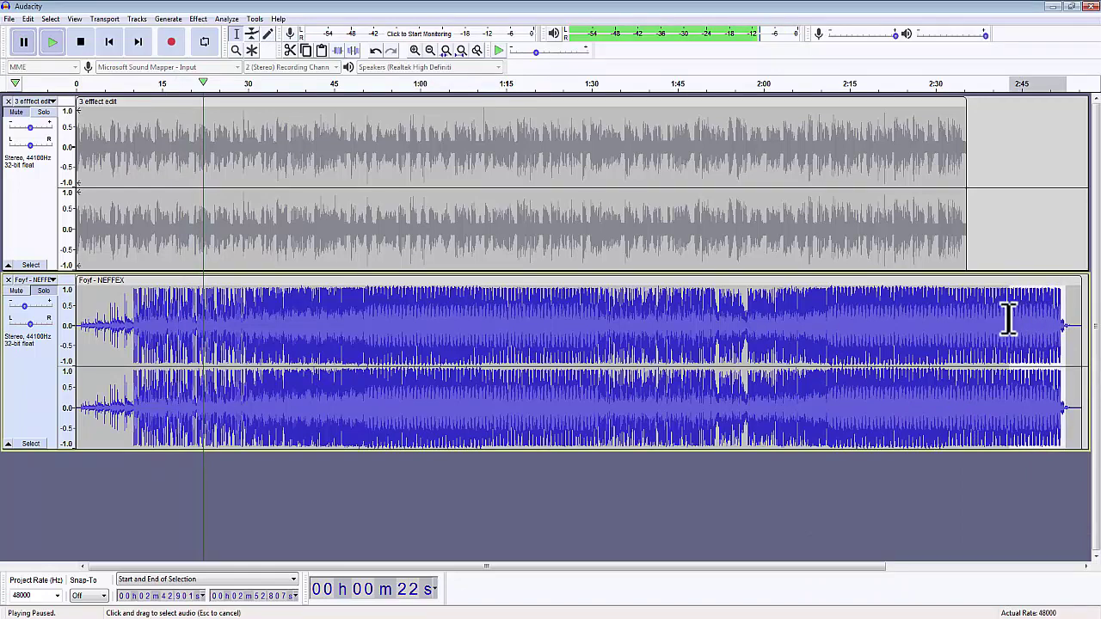
click(199, 19)
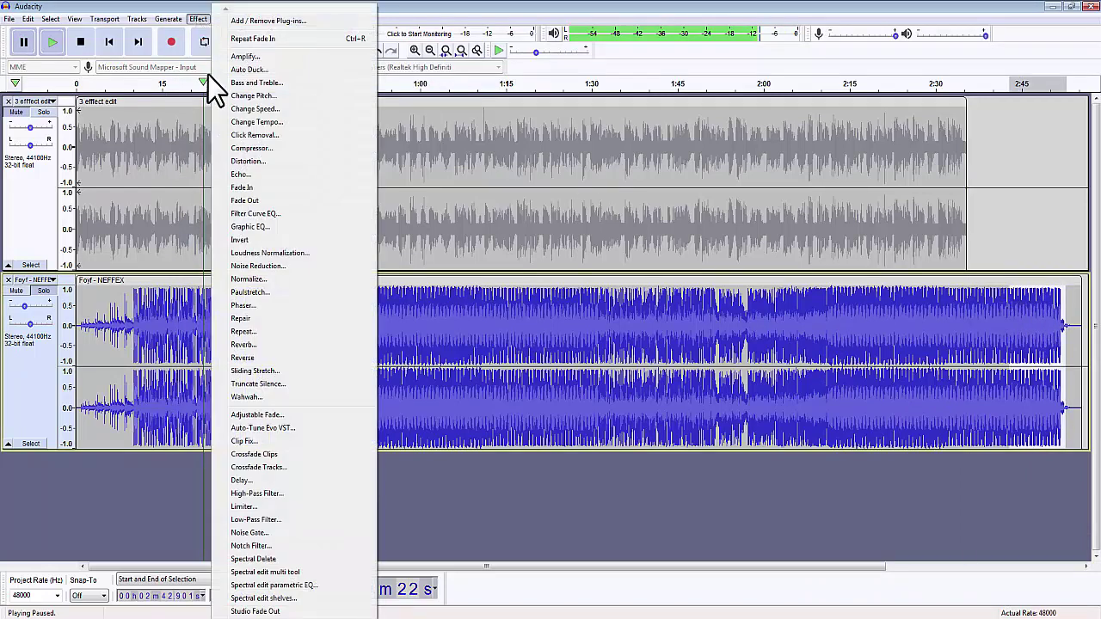
click(249, 204)
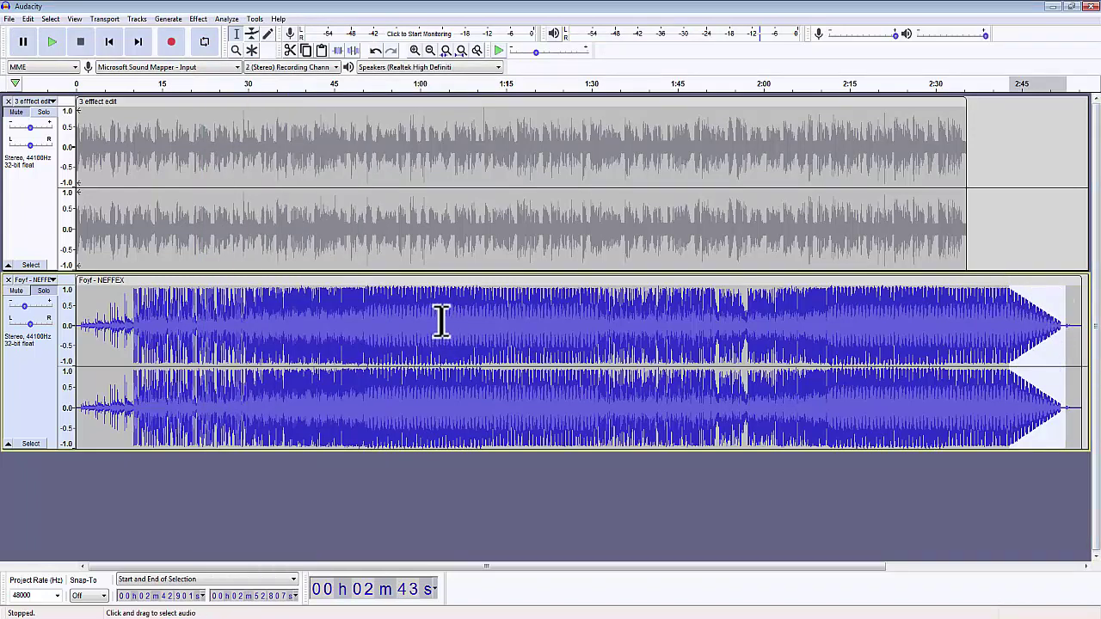
Step: Play the soloed Foyf - NEFFEX track from about 34.5 seconds to check its playback level, and pause
click(274, 305)
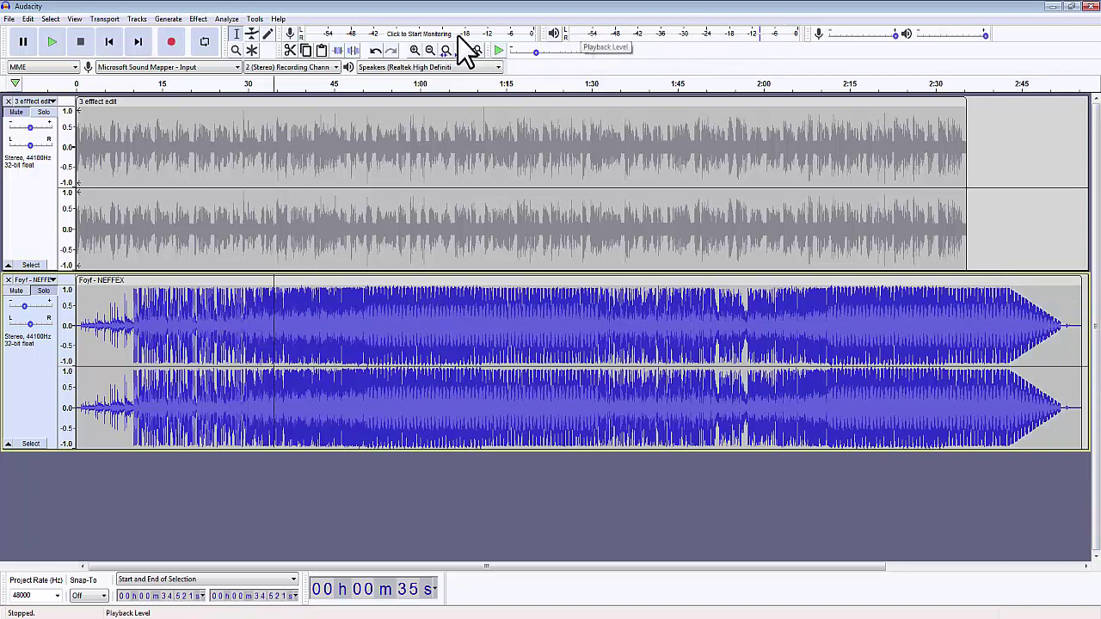
click(53, 42)
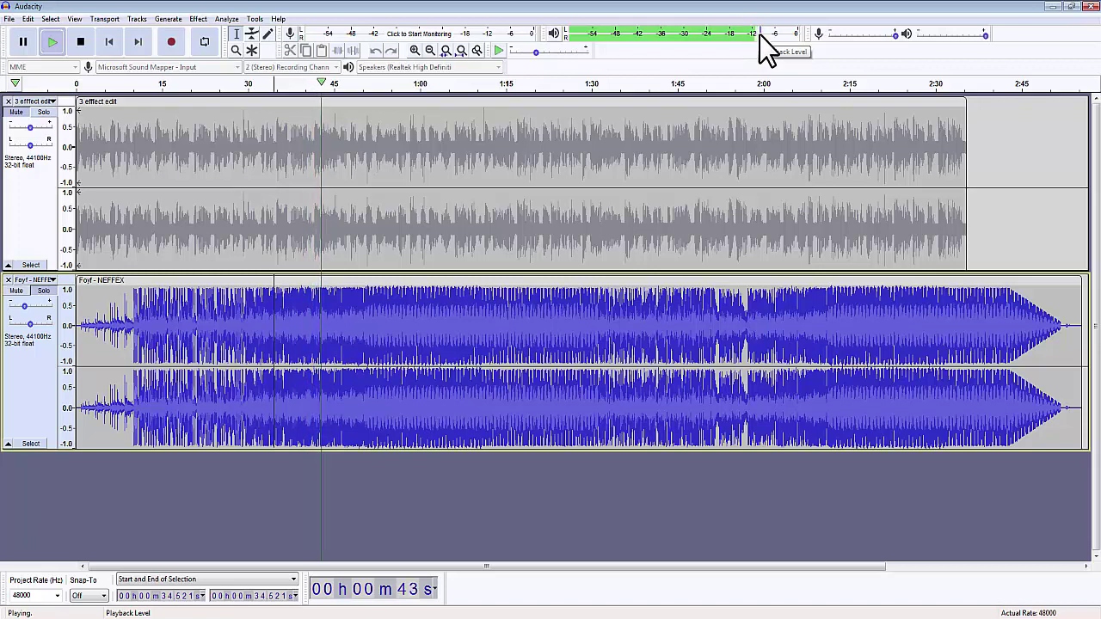
key(p)
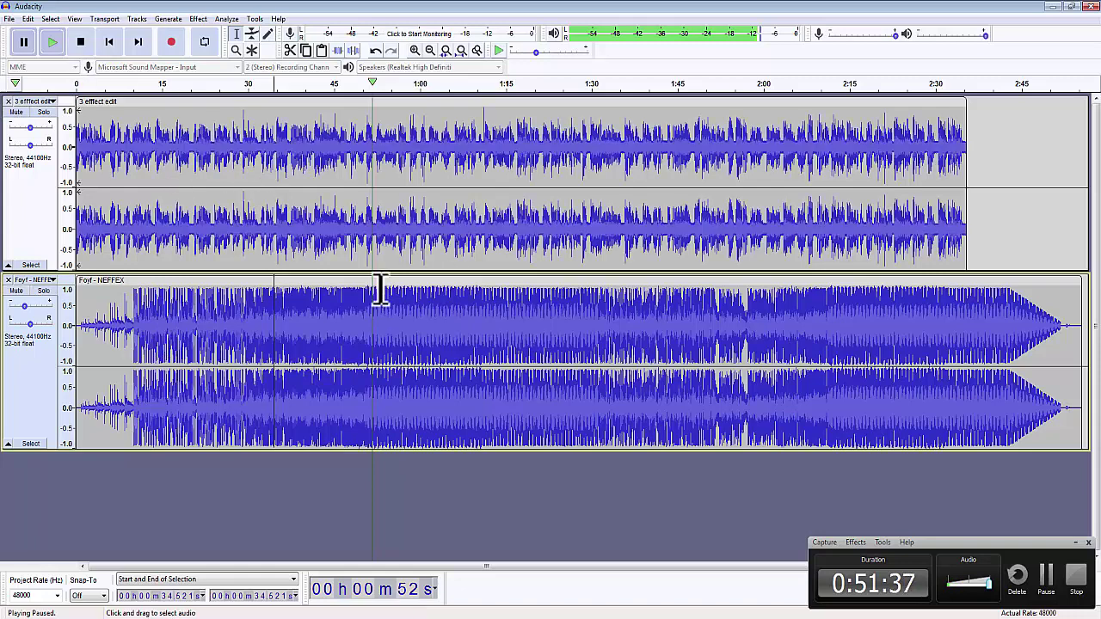
Step: Try to apply Auto Duck to the whole Foyf - NEFFEX track
click(49, 363)
click(198, 19)
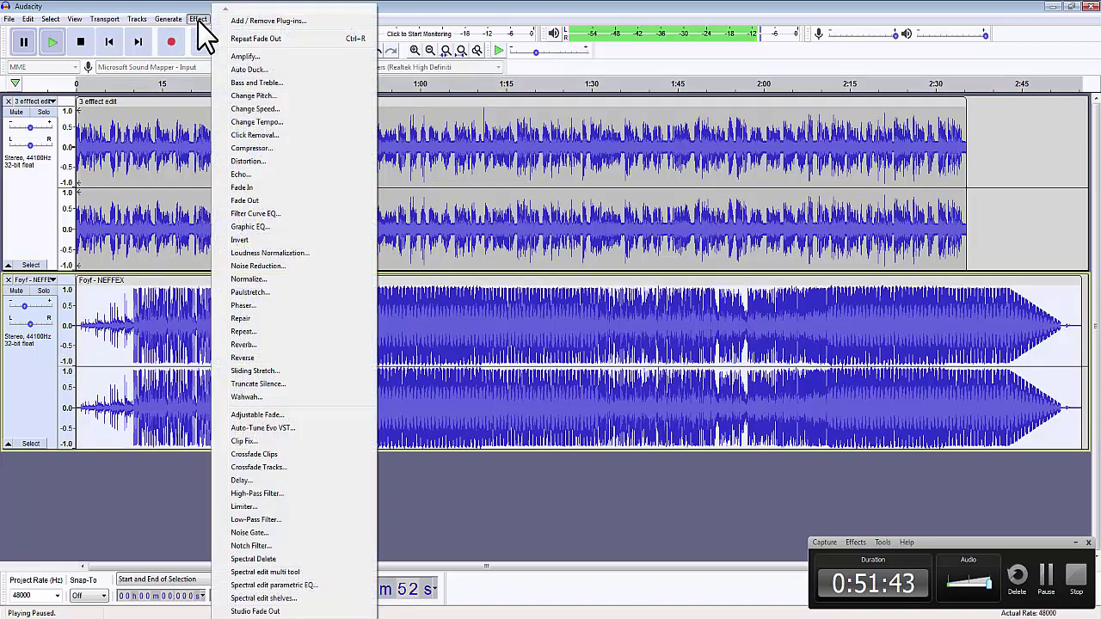
click(249, 69)
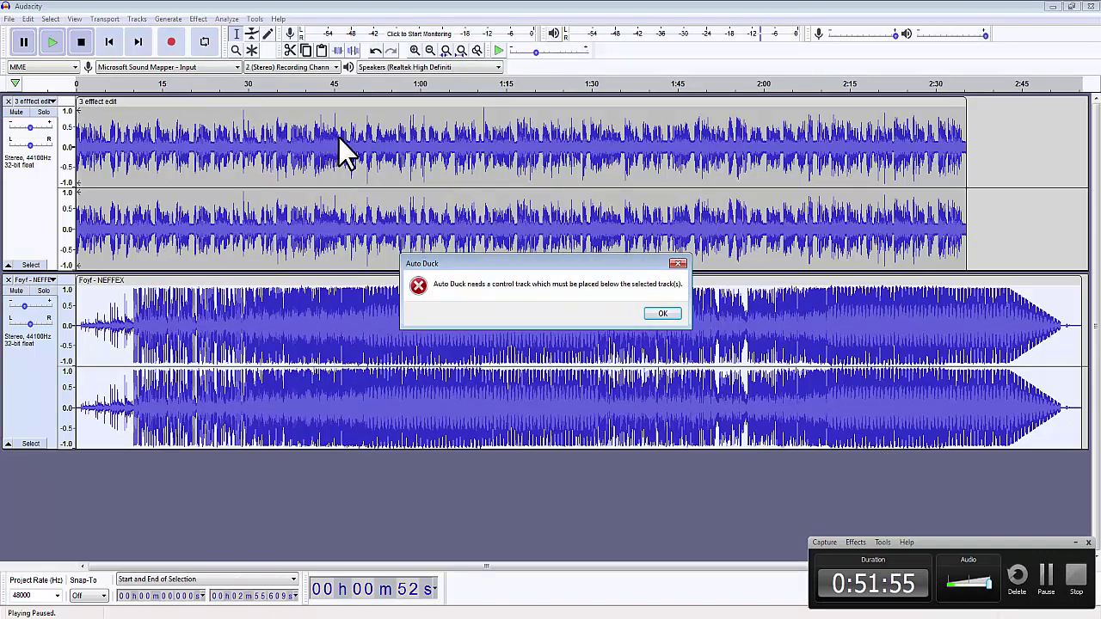
click(677, 263)
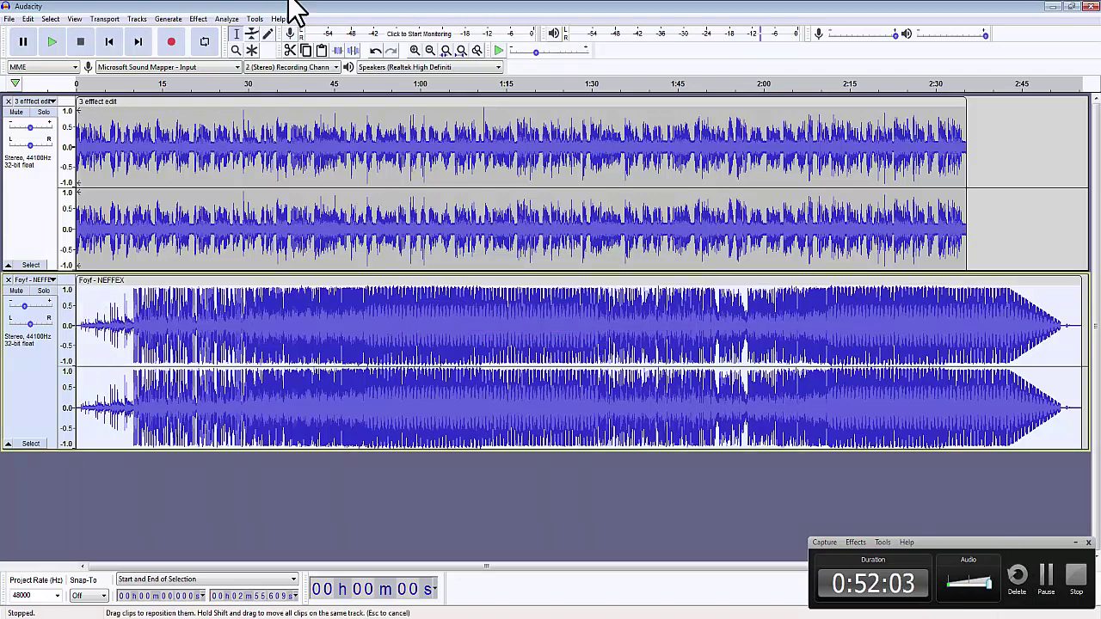
Step: Move the Foyf - NEFFEX track above the voice track and cut its ending from about 2:33.7 to 2:55.6
click(51, 281)
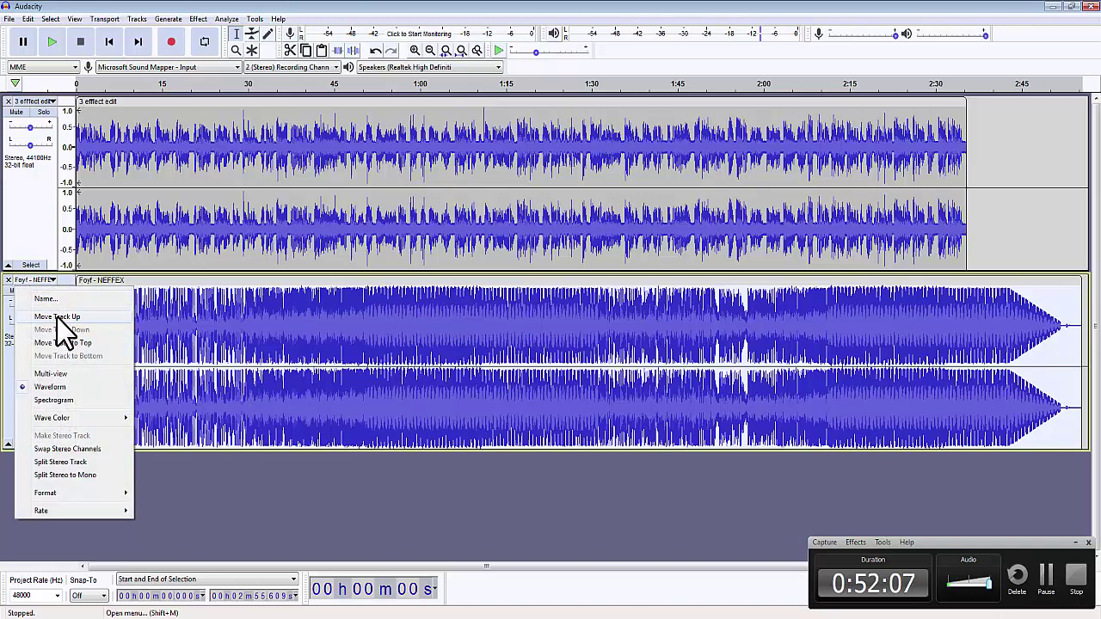
click(56, 317)
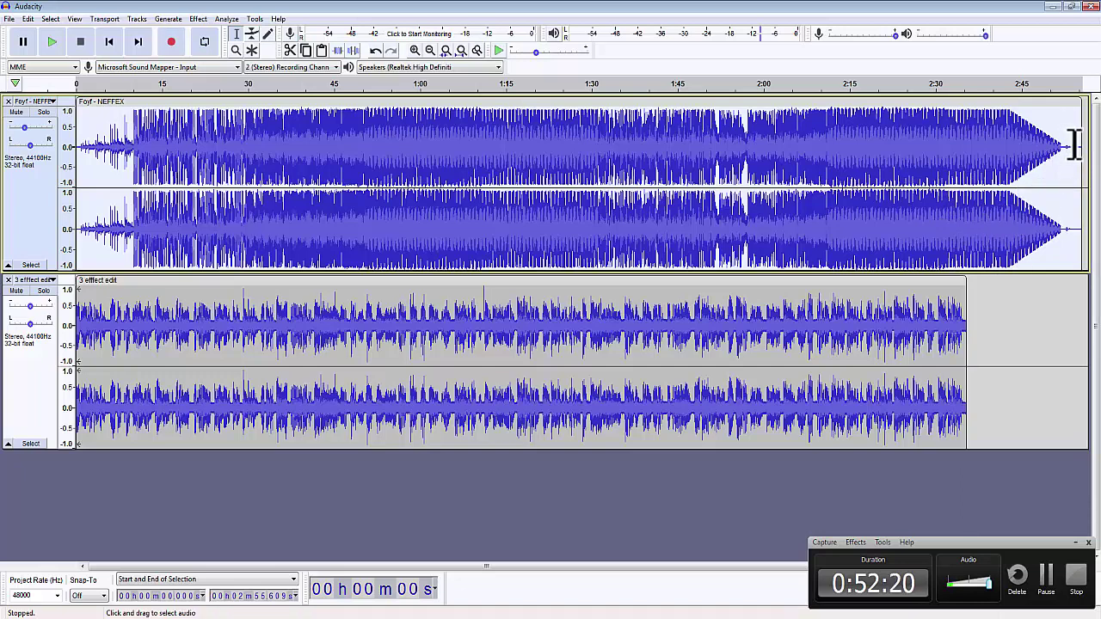
click(956, 134)
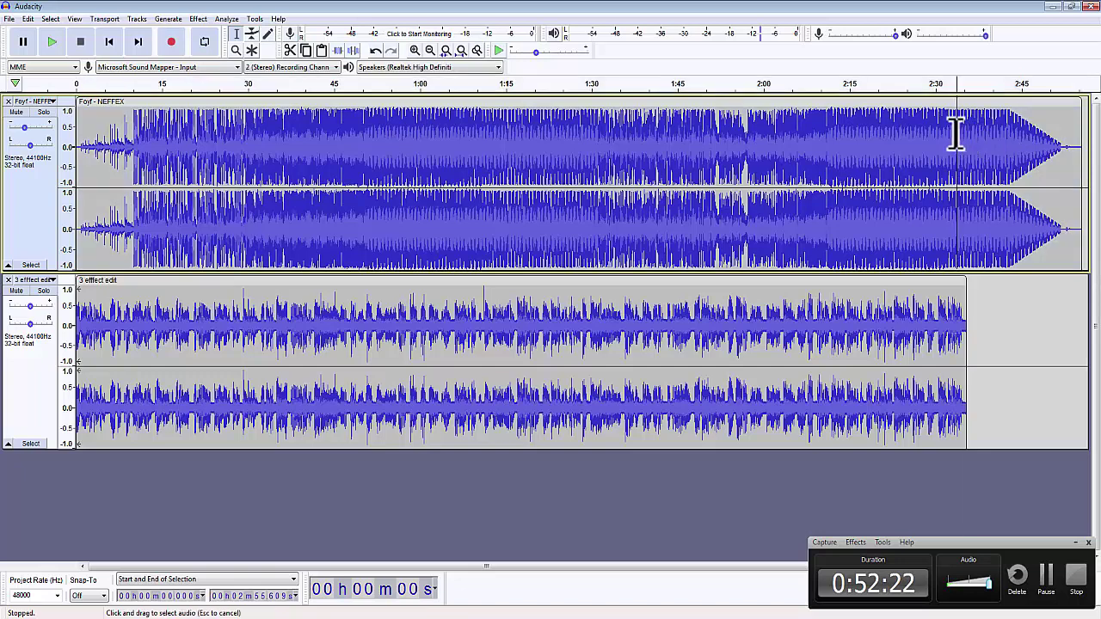
drag(957, 133, 968, 157)
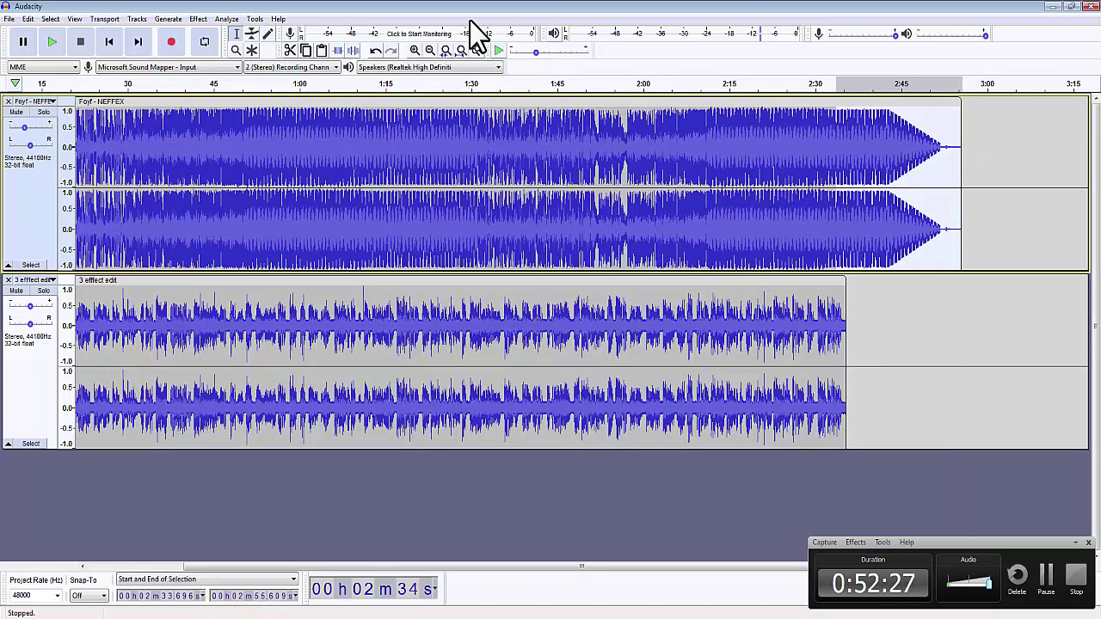
click(288, 51)
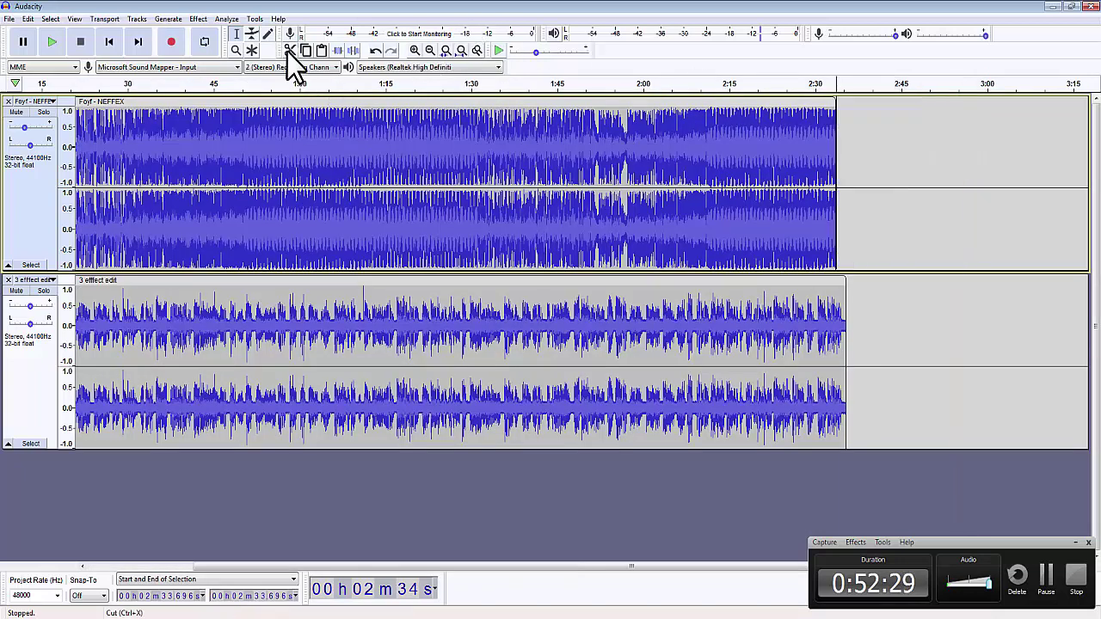
Step: Apply a Fade Out to the end of the shortened Foyf - NEFFEX track, starting at about 2:22.2
click(852, 251)
drag(852, 252, 769, 216)
key(ctrl+r)
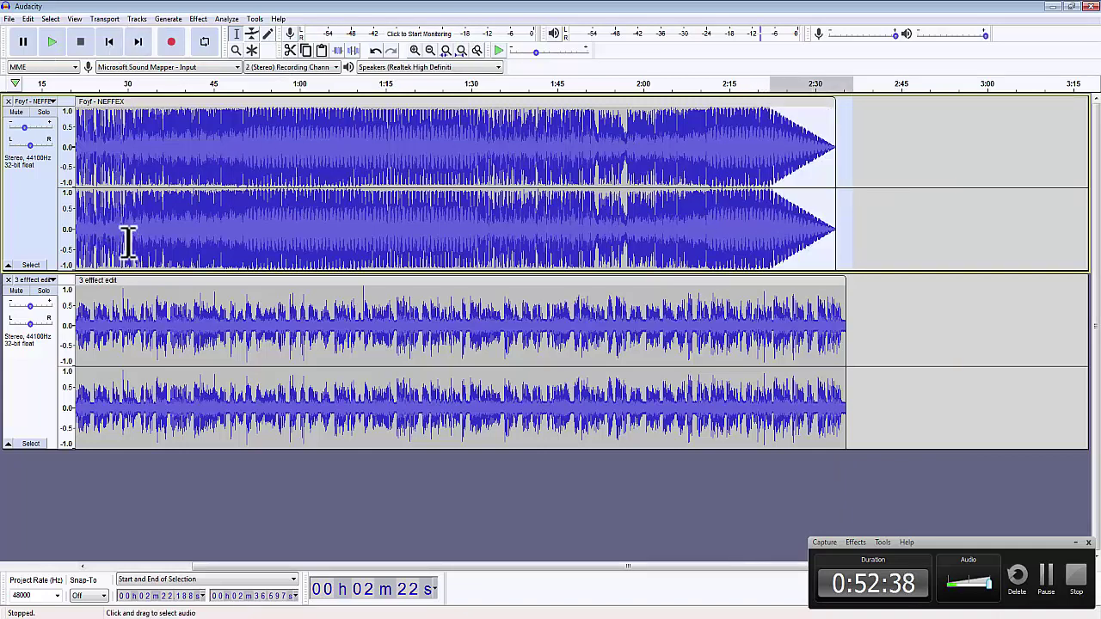
Step: Shift the Foyf - NEFFEX clip to start at about 18.6 seconds and the voice clip to start at about 20.7 seconds
drag(127, 94, 236, 110)
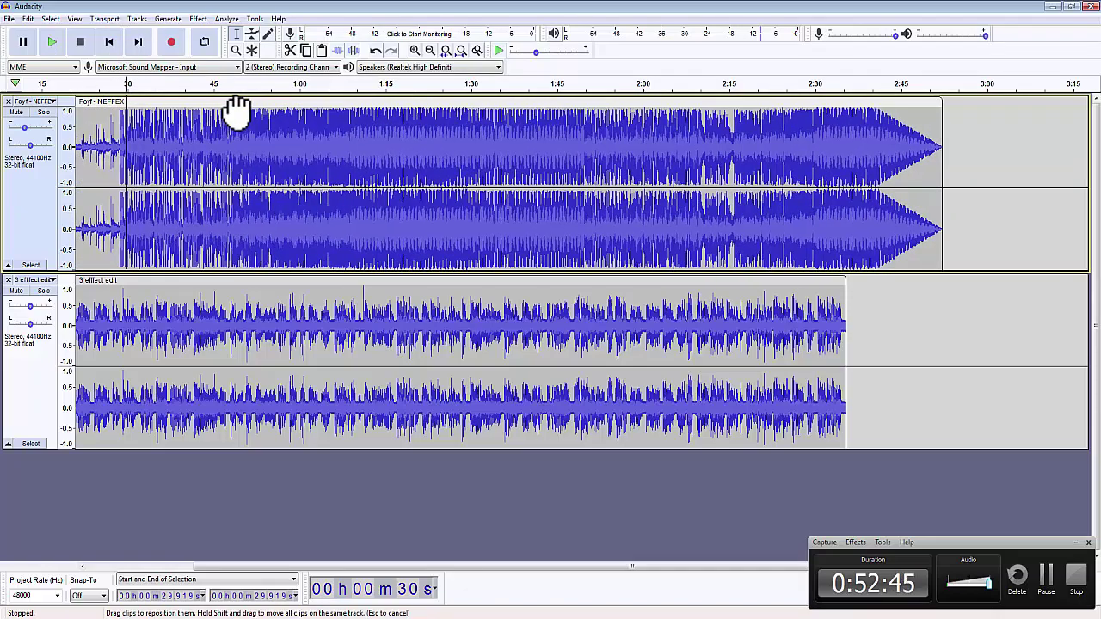
drag(850, 270, 850, 275)
mouse_move(587, 287)
mouse_down()
mouse_move(632, 292)
mouse_move(584, 298)
mouse_up()
Step: Move the split-off fade-out section of the Foyf - NEFFEX track to end with the voice clip at about 2:56.2
click(838, 249)
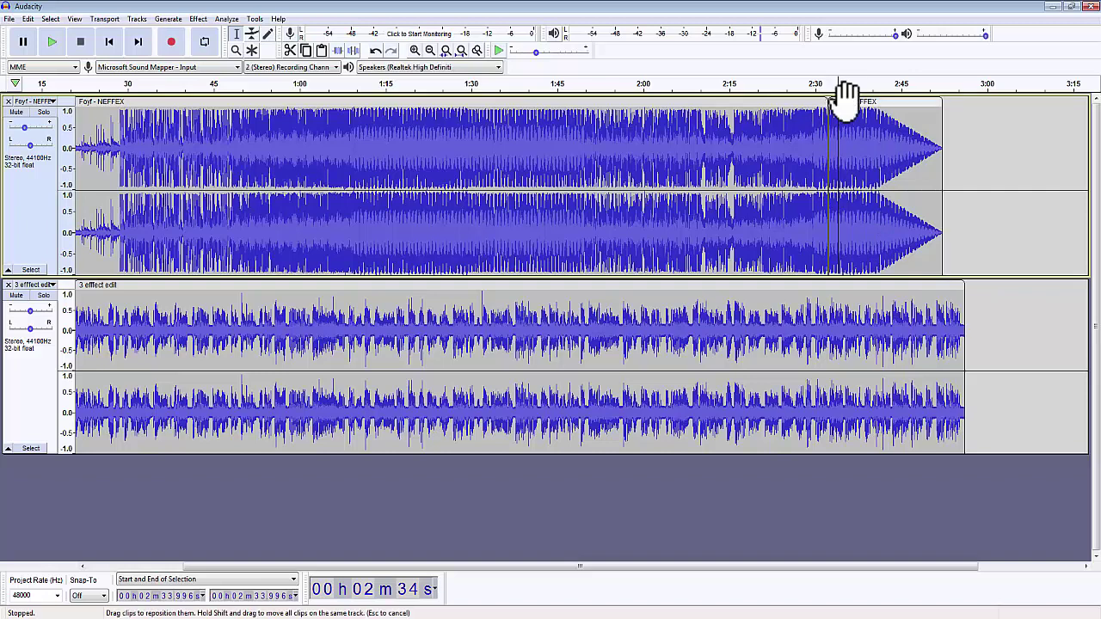
mouse_move(847, 96)
mouse_down()
mouse_move(897, 103)
mouse_move(850, 103)
mouse_up()
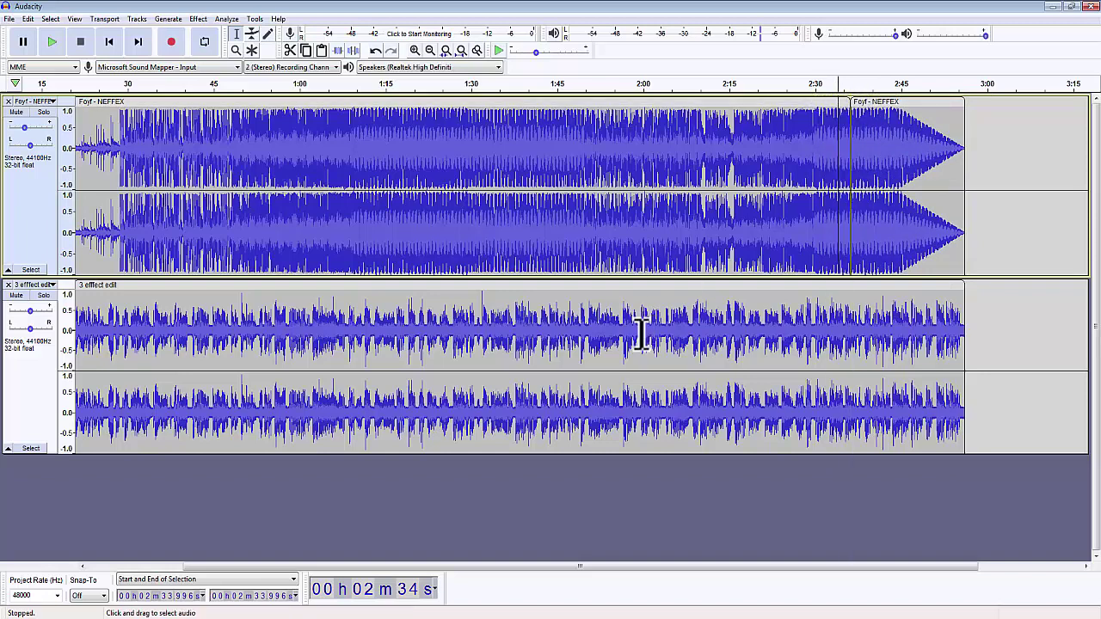
Step: Apply Auto Duck to the whole Foyf - NEFFEX track with a duck amount of -12 dB and a threshold of -30 dB
click(15, 178)
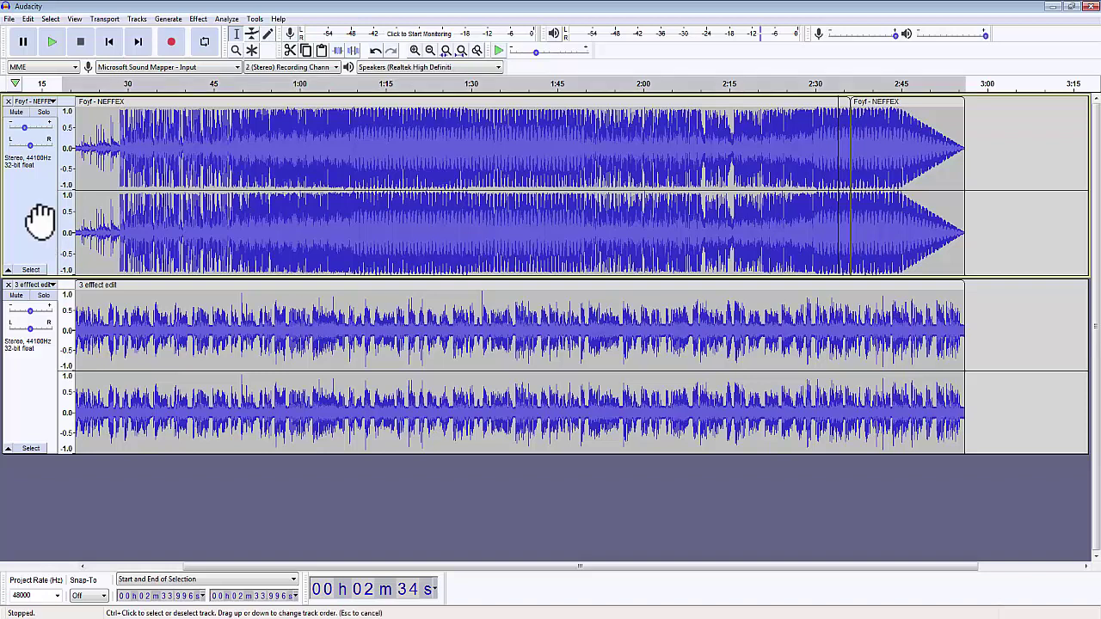
click(194, 18)
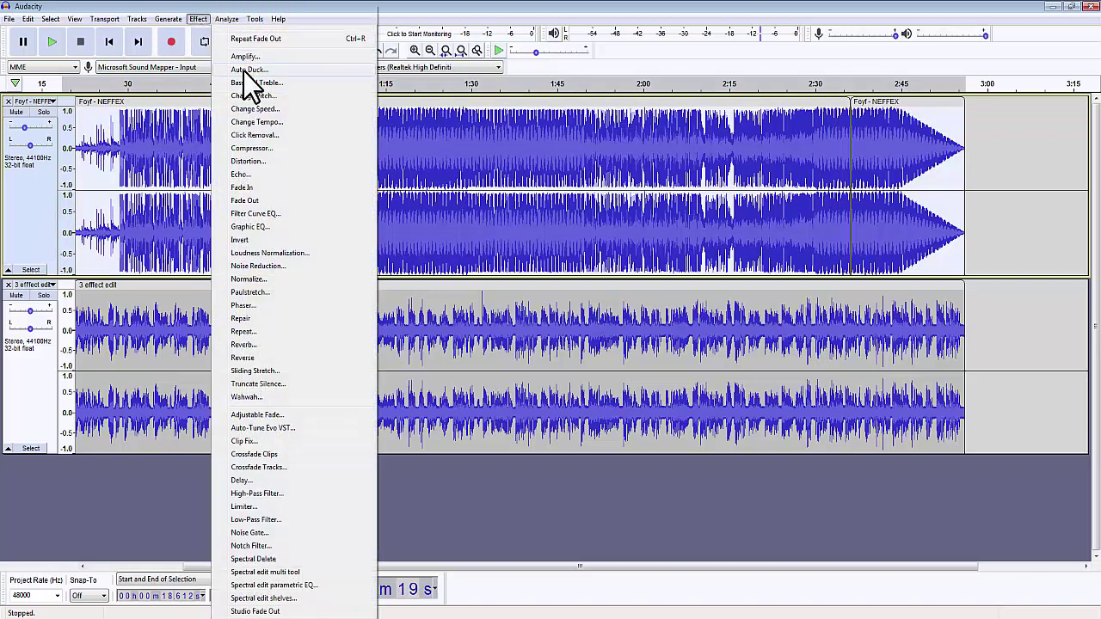
click(244, 71)
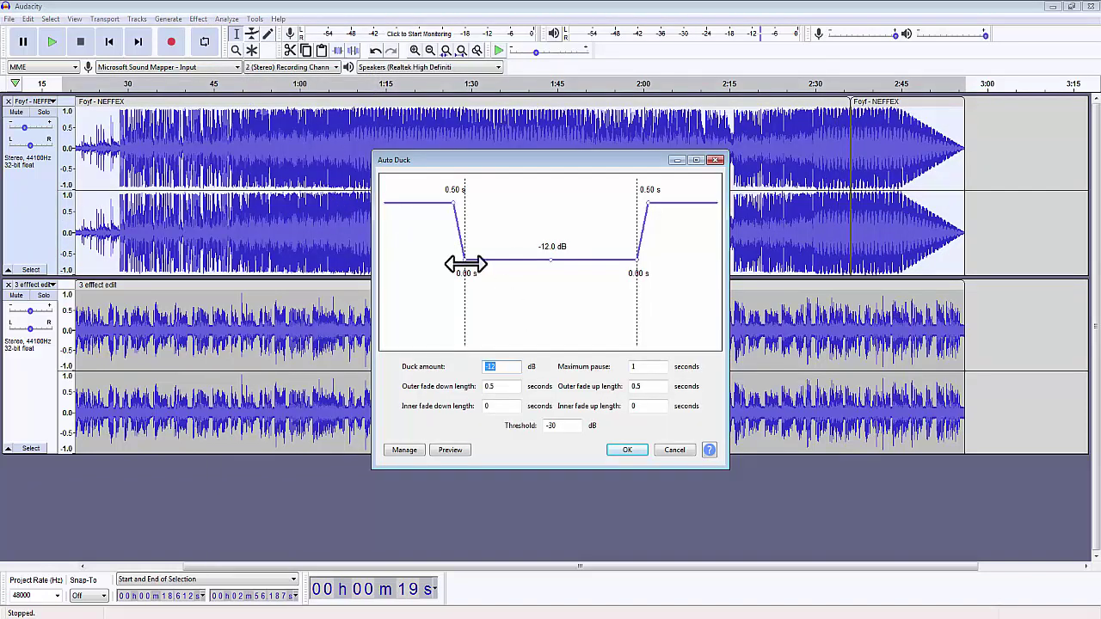
click(627, 450)
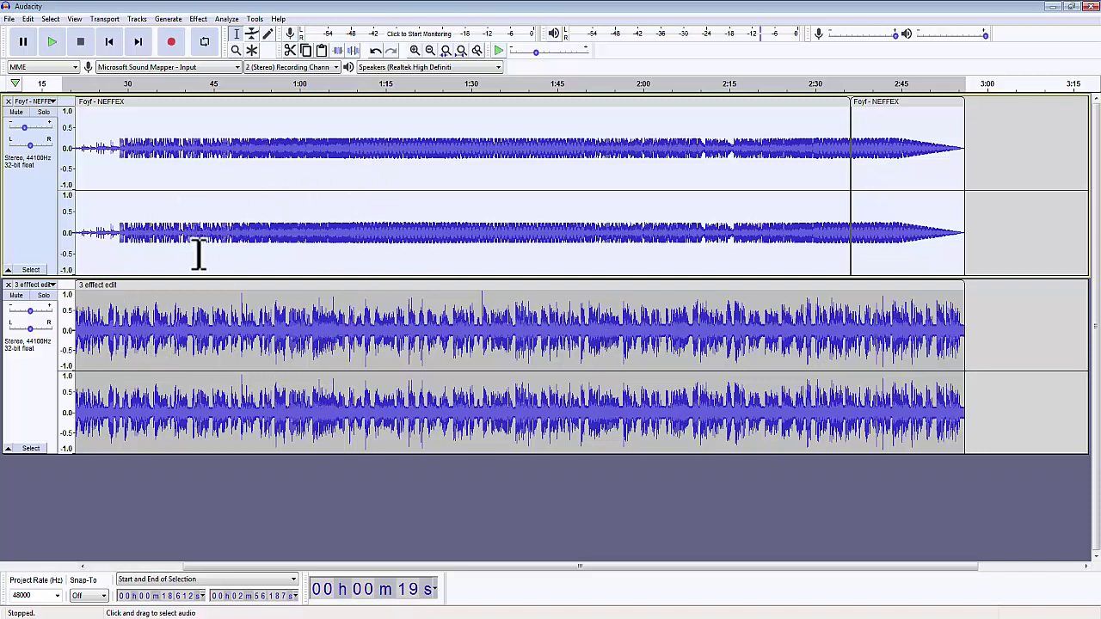
Step: Play the mix from about 22 seconds, lower the Foyf - NEFFEX track's gain slightly during playback, and pause
click(51, 45)
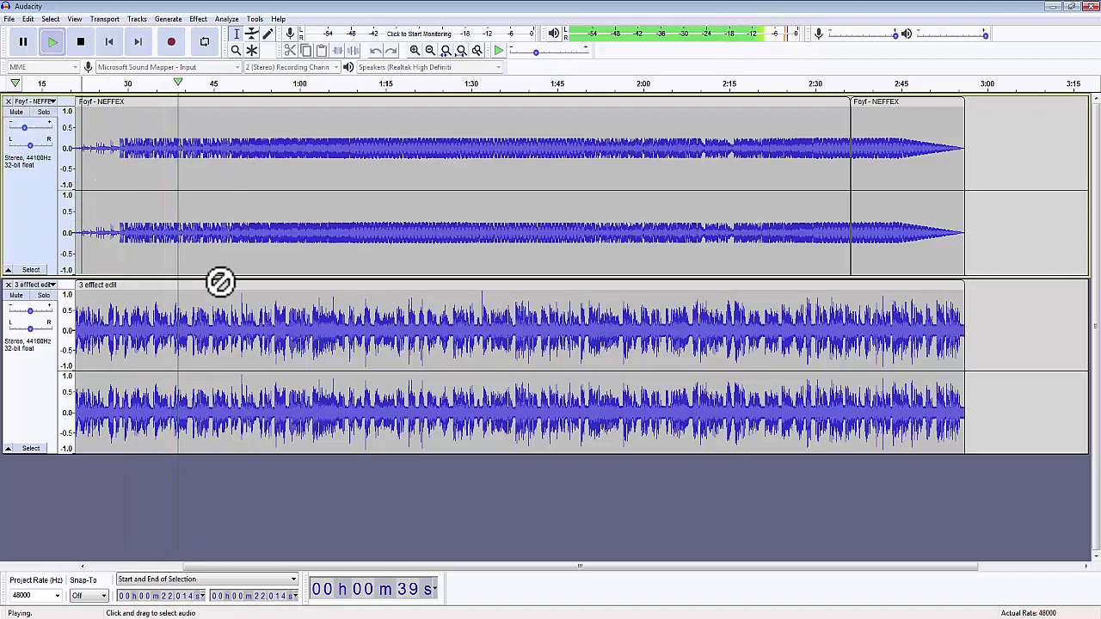
drag(24, 129, 18, 129)
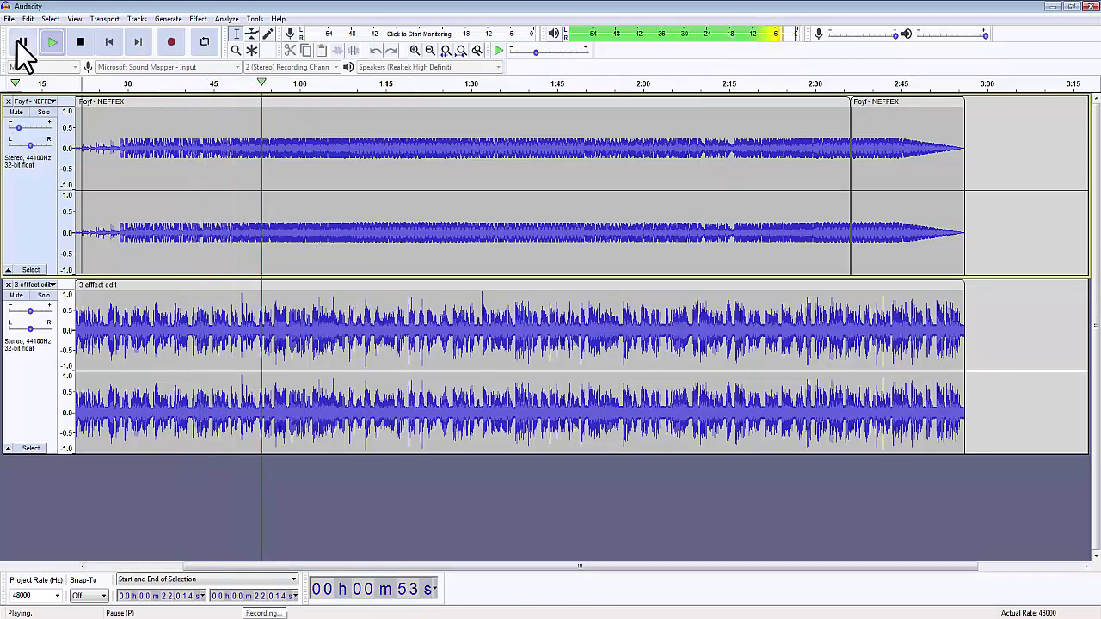
click(19, 41)
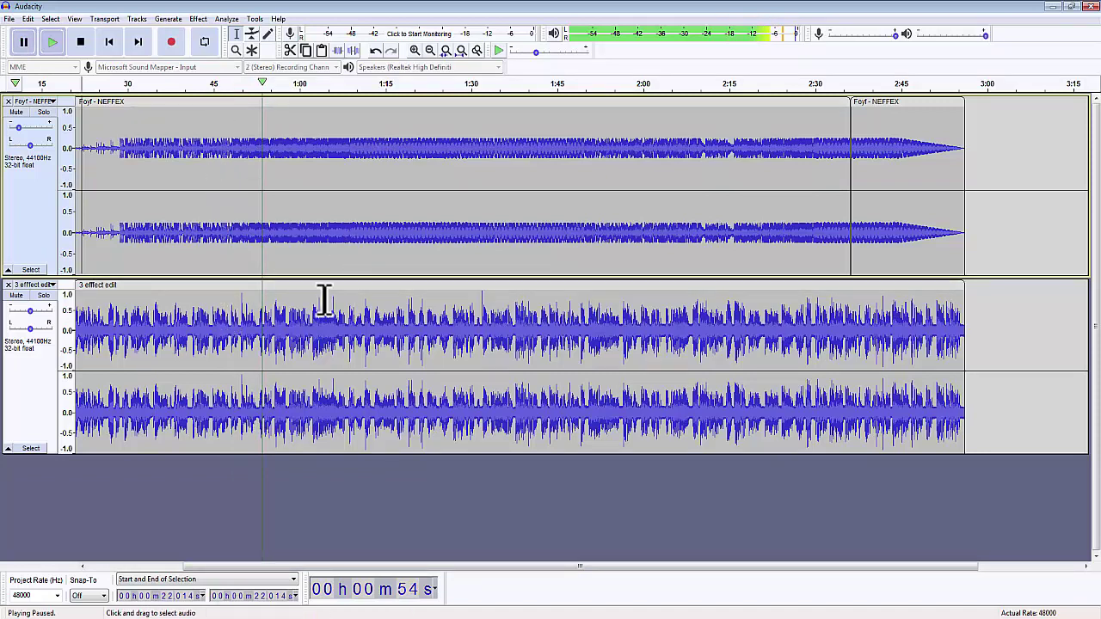
Step: Apply a Limiter to the whole voice track with type Hard Limit, limit -9.00 dB, hold 10.00 ms and no make-up gain
click(29, 405)
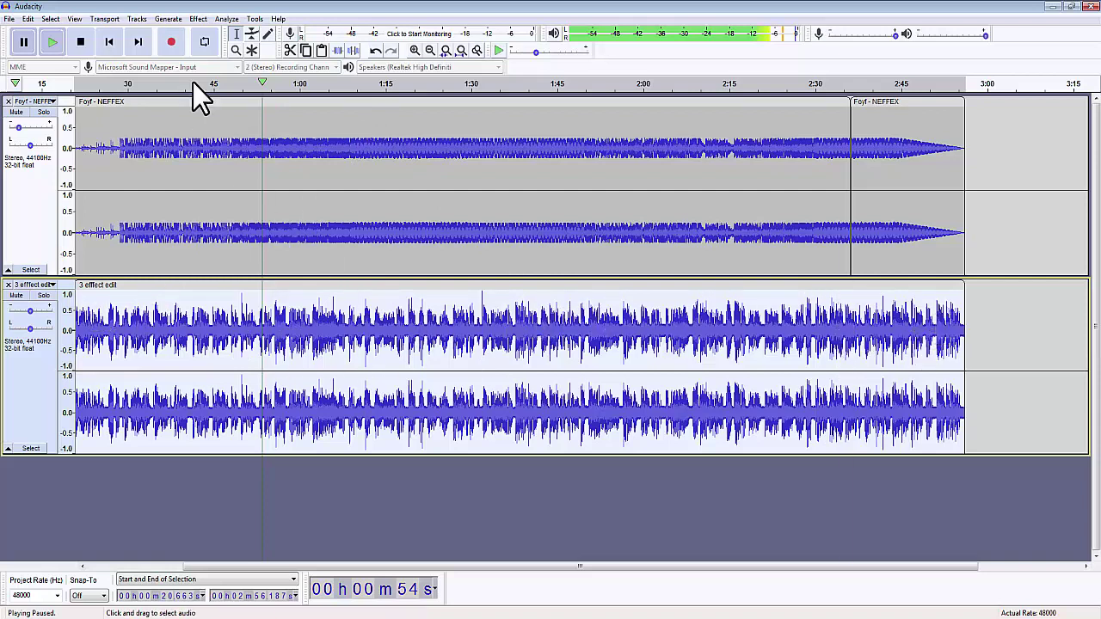
click(199, 21)
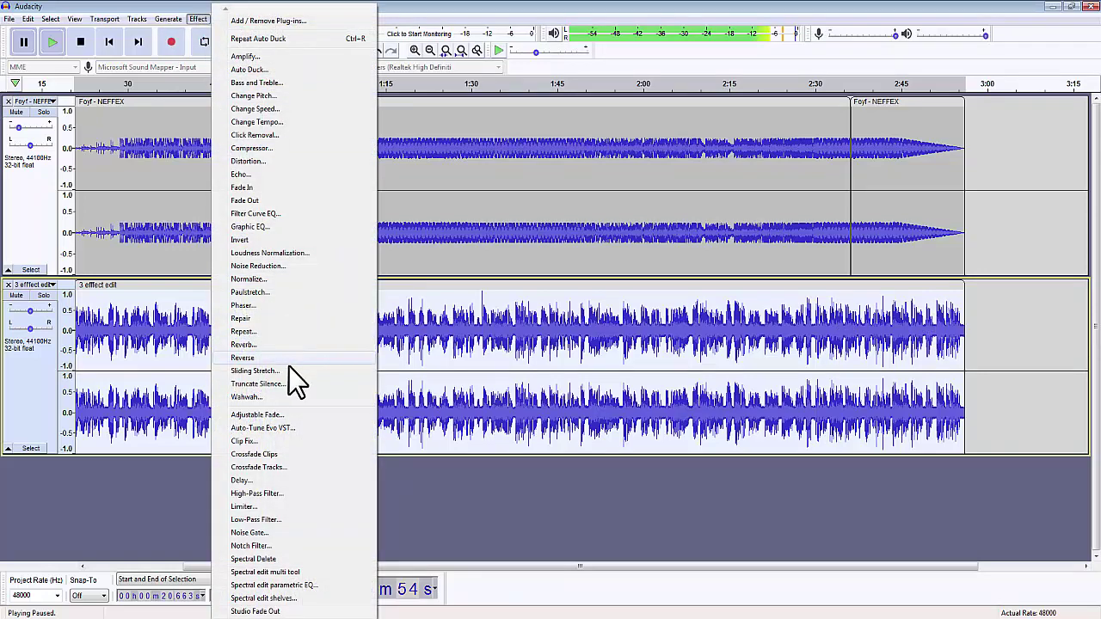
click(265, 507)
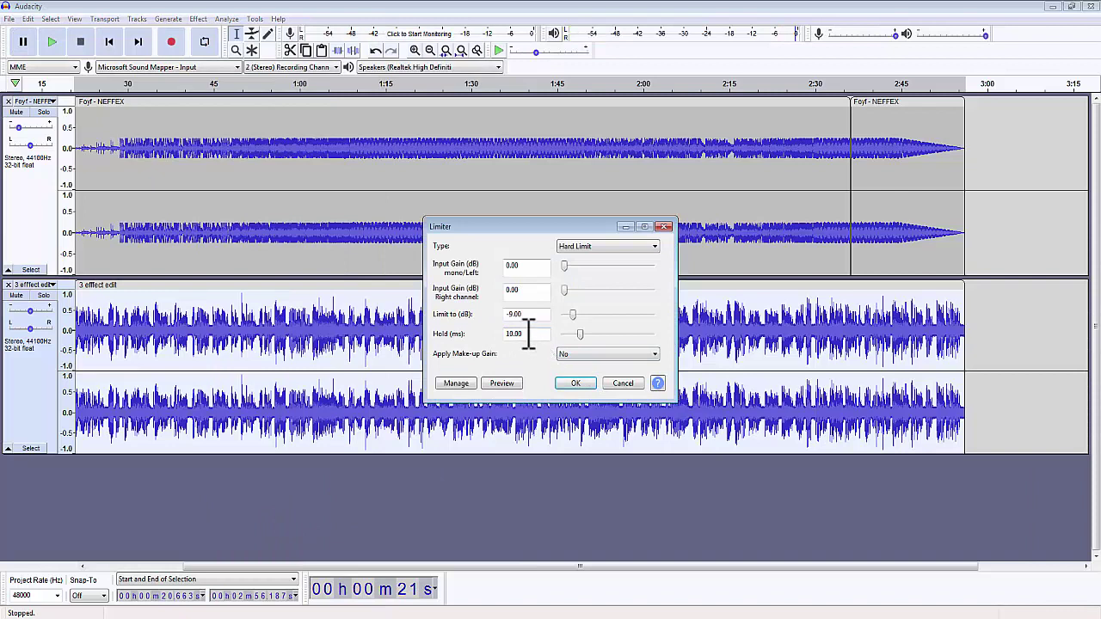
click(515, 313)
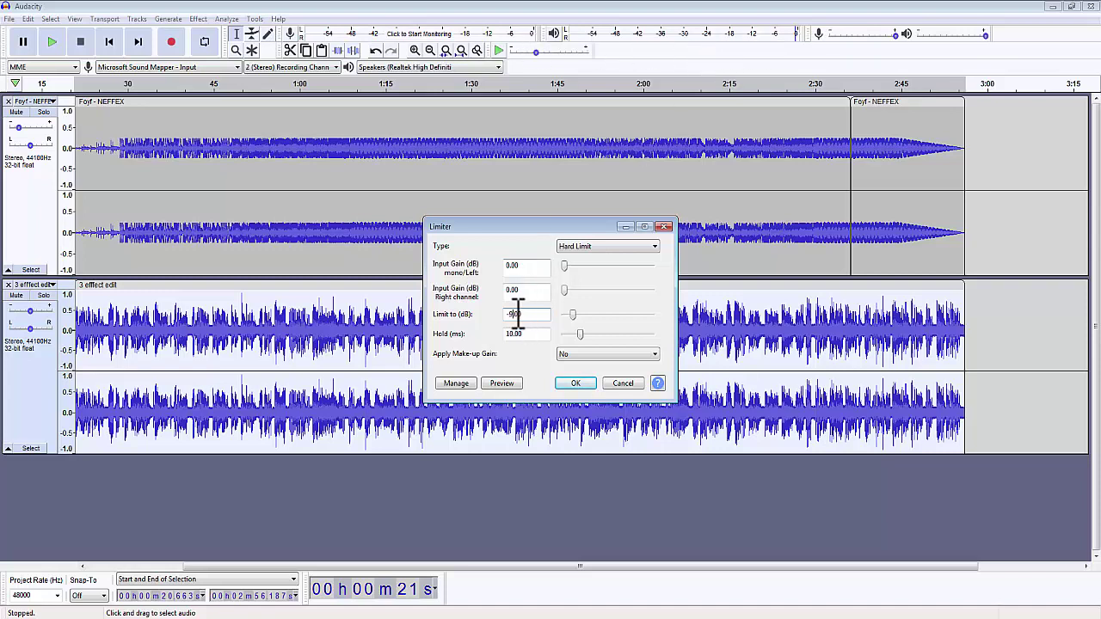
click(609, 246)
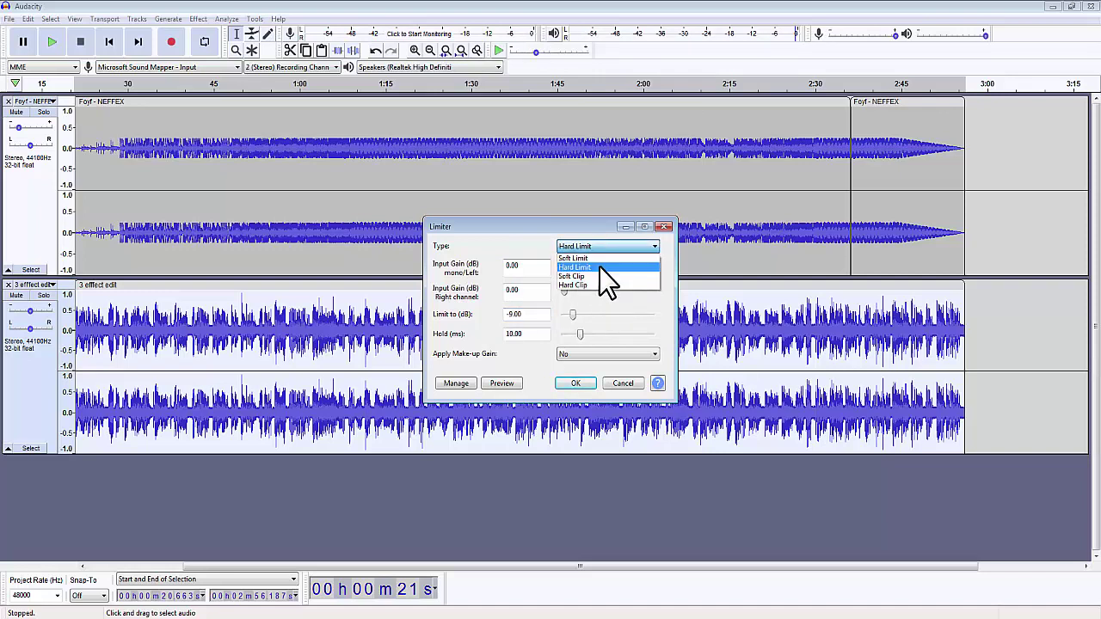
click(600, 267)
click(575, 384)
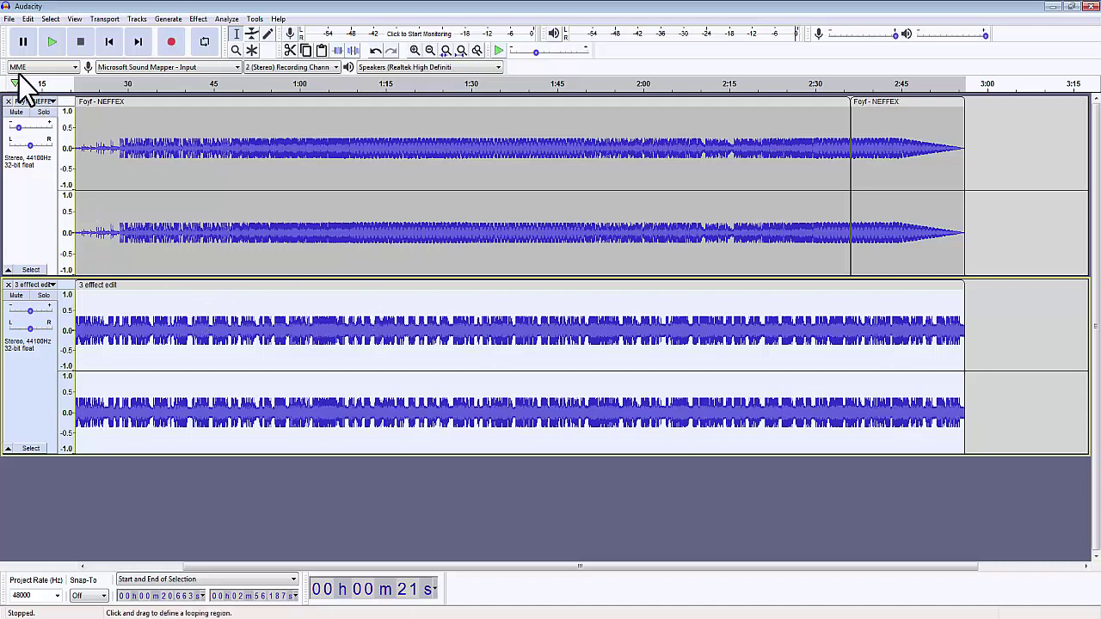
Step: Start a WAV export of the mix and set the encoding to Signed 32-bit PCM
click(10, 21)
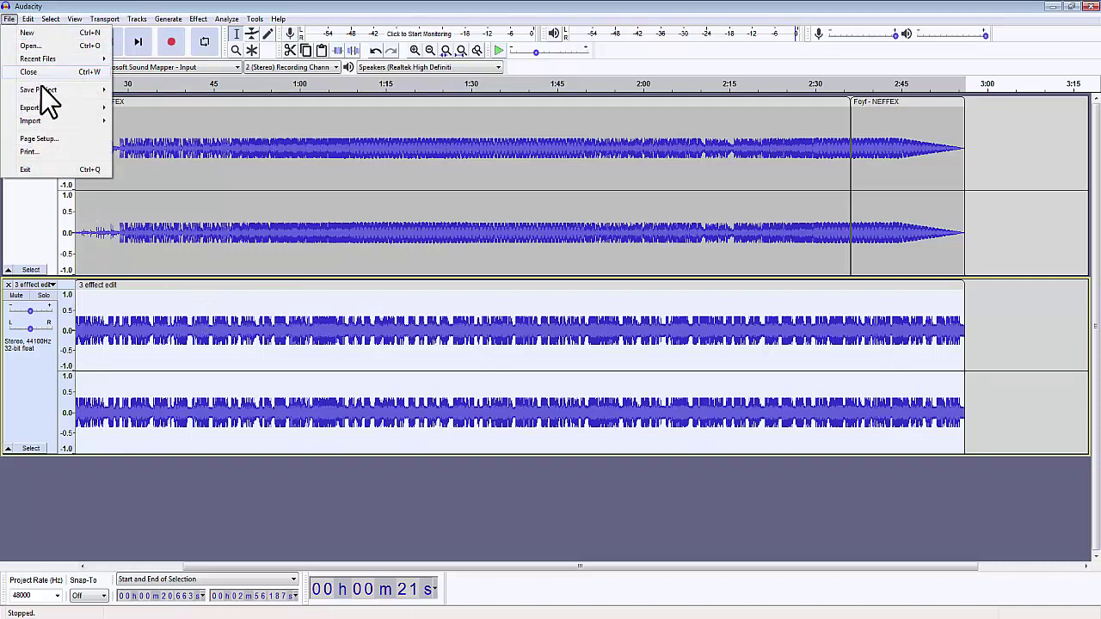
mouse_move(43, 109)
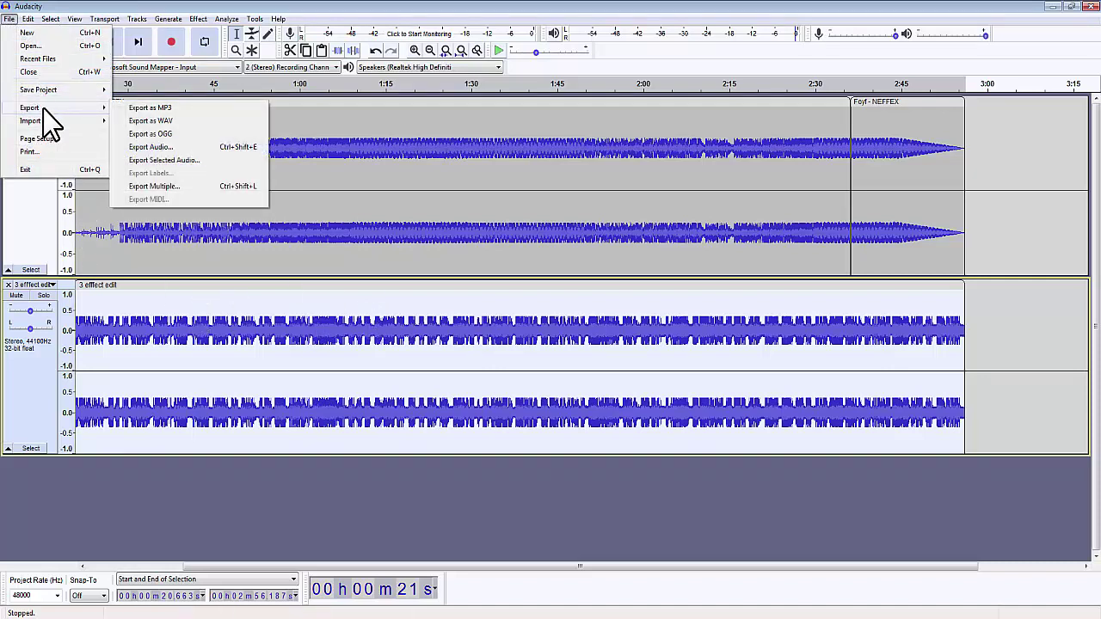
click(187, 122)
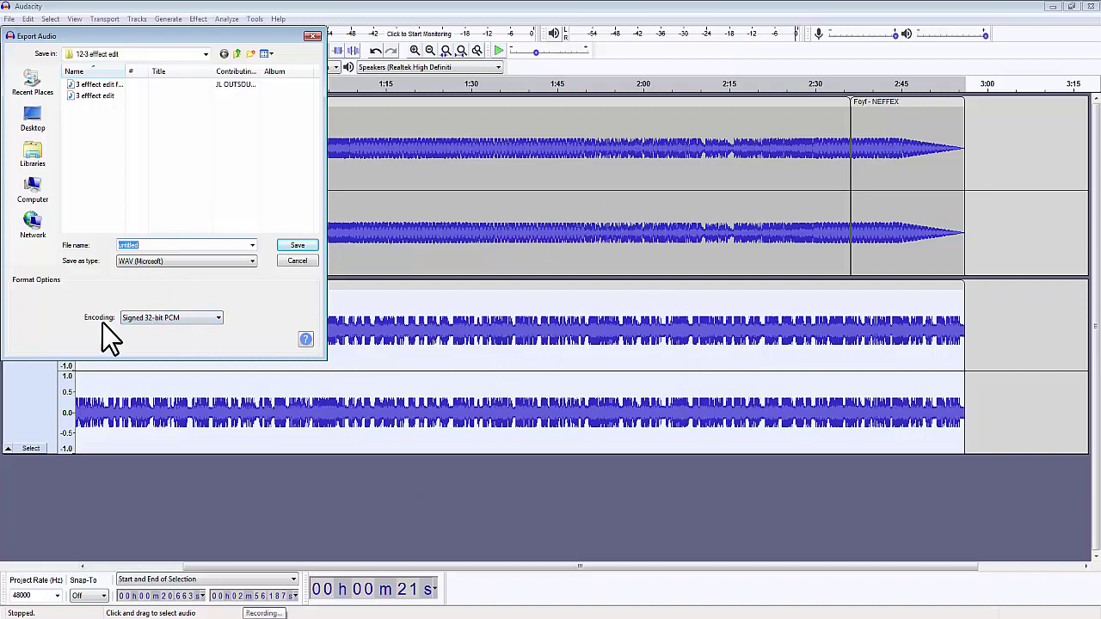
click(217, 317)
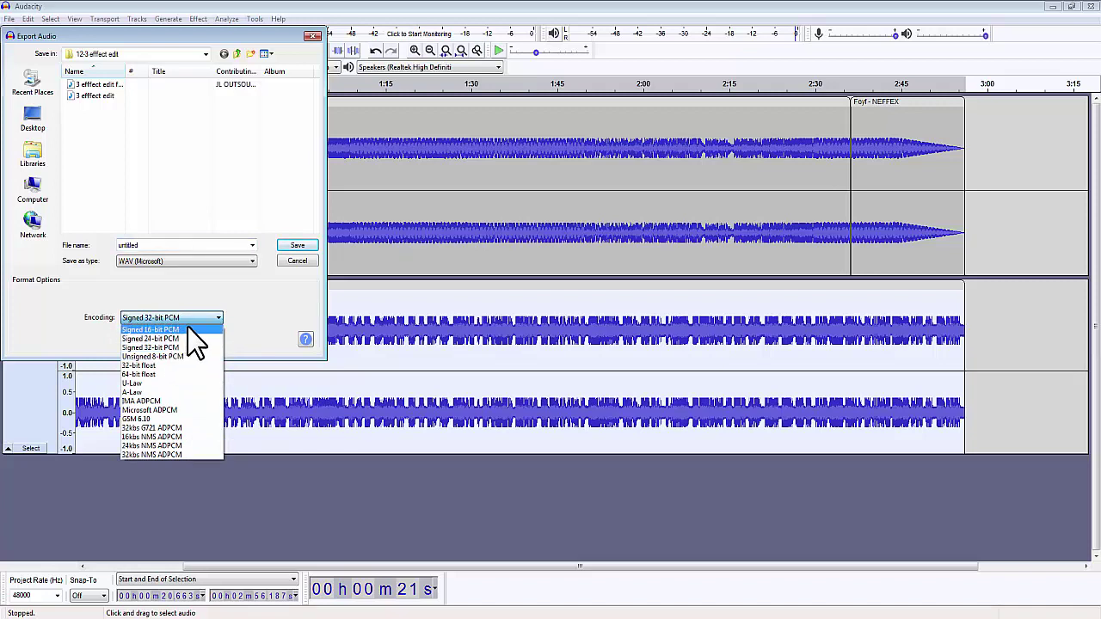
click(187, 329)
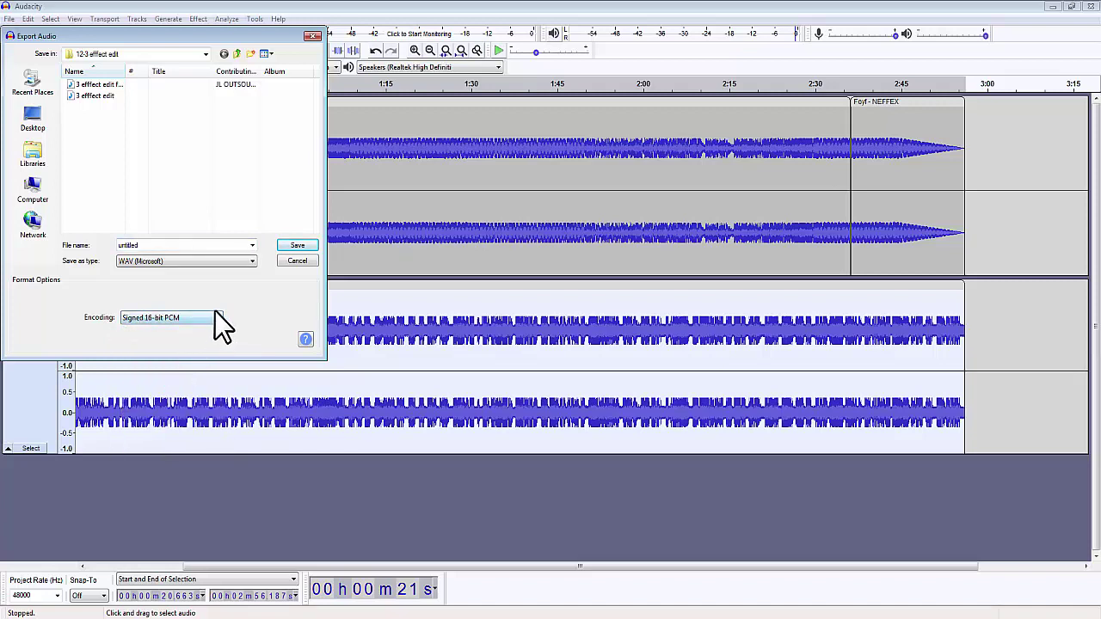
click(213, 315)
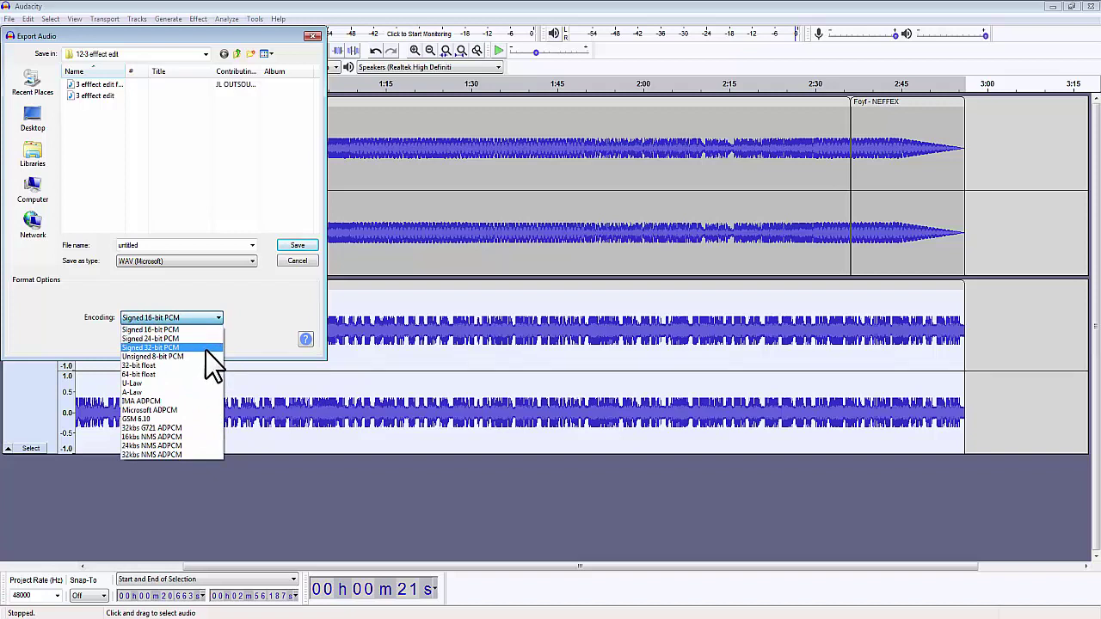
click(206, 348)
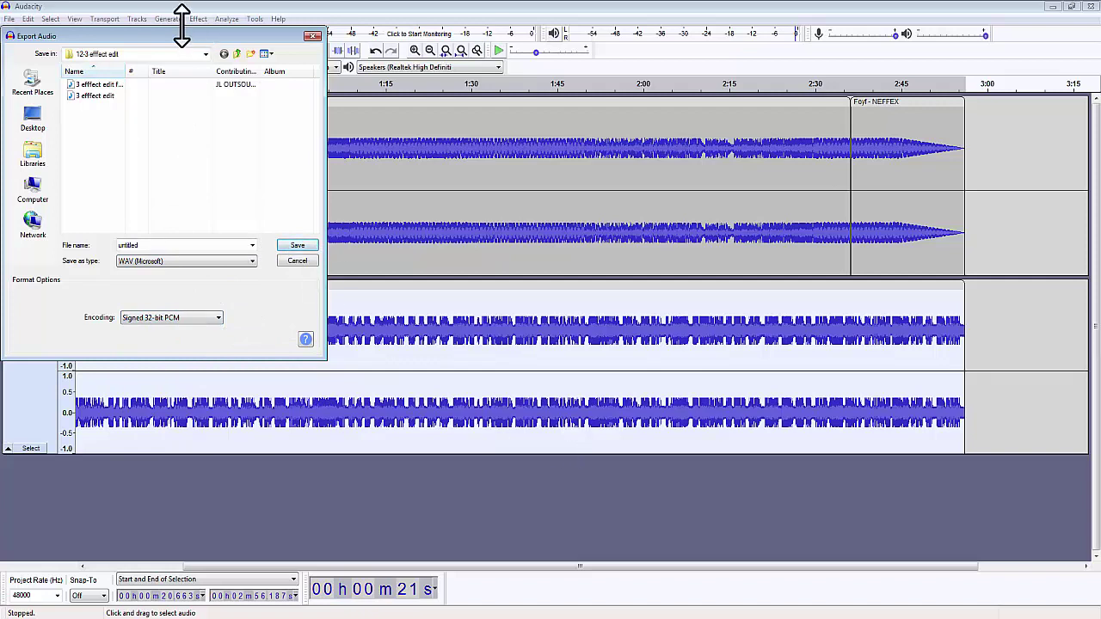
Step: Save the export over "3 efffect edit final" in the 12-3 efffect edit folder, accepting the metadata tags as they are
click(112, 84)
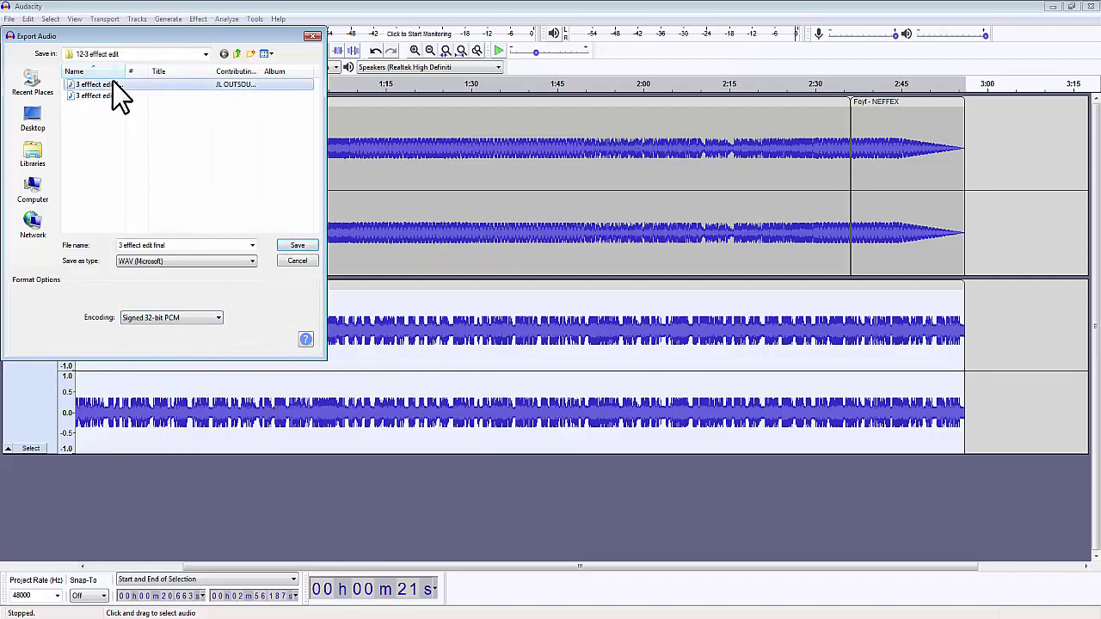
click(295, 246)
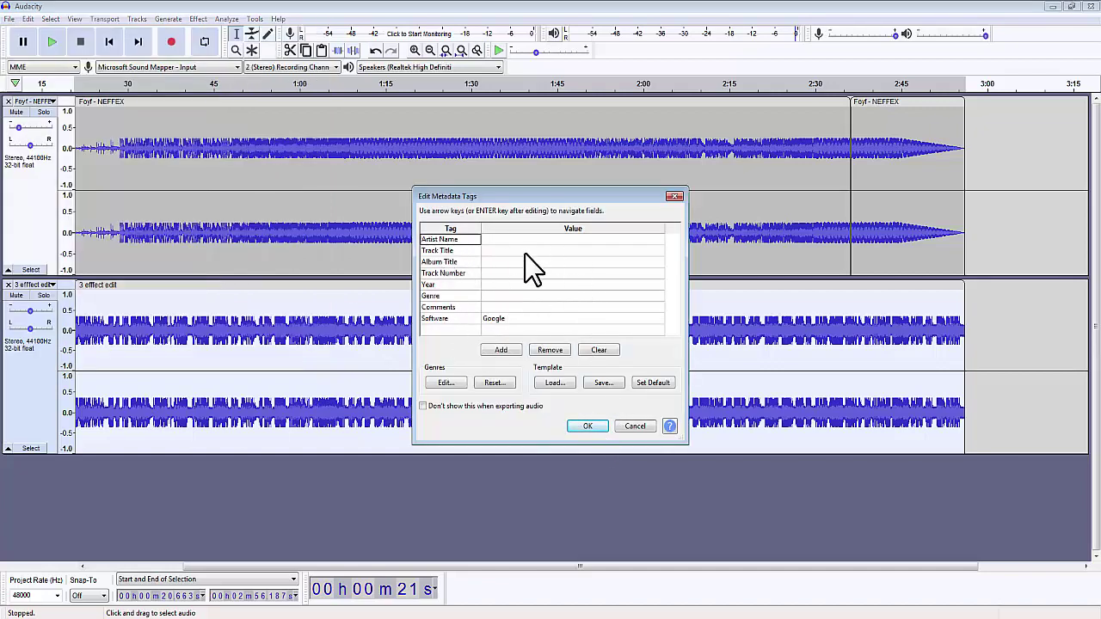
click(588, 426)
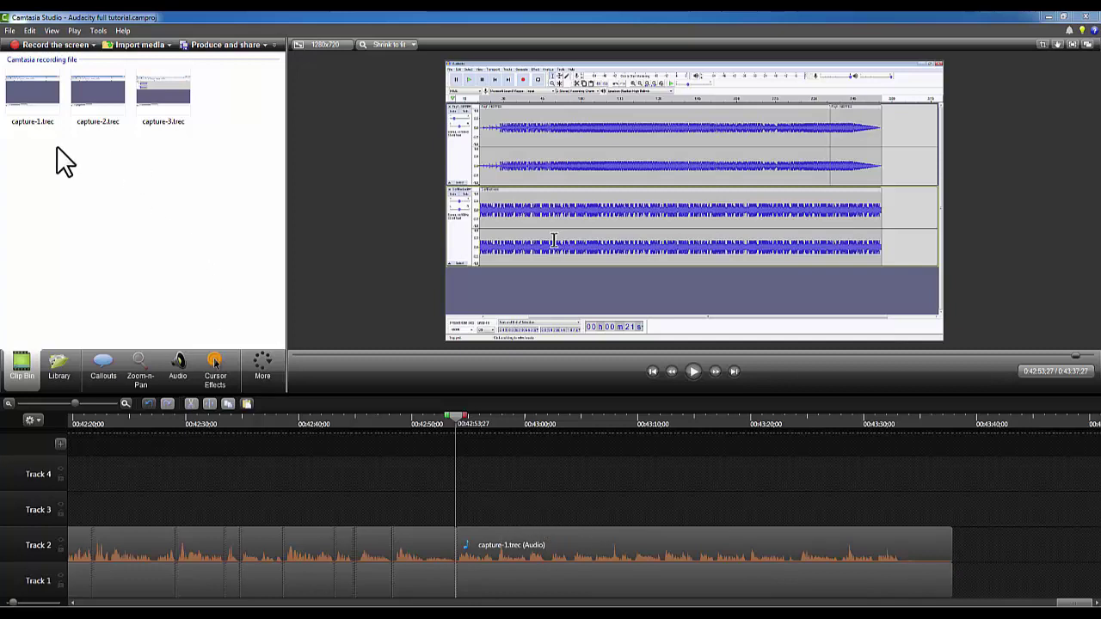
click(10, 31)
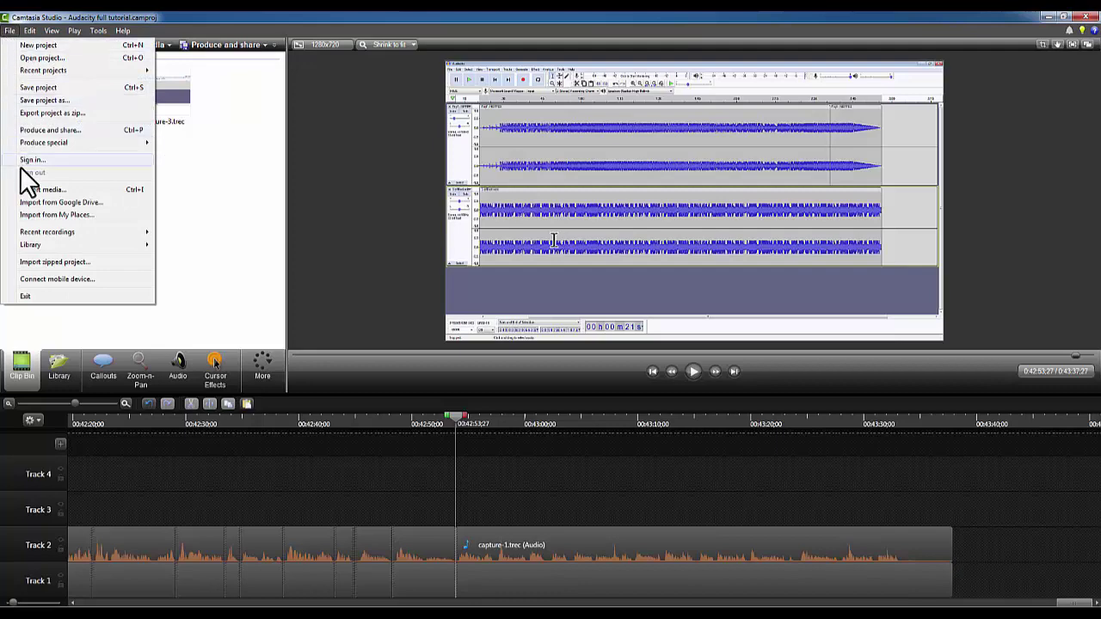
click(35, 190)
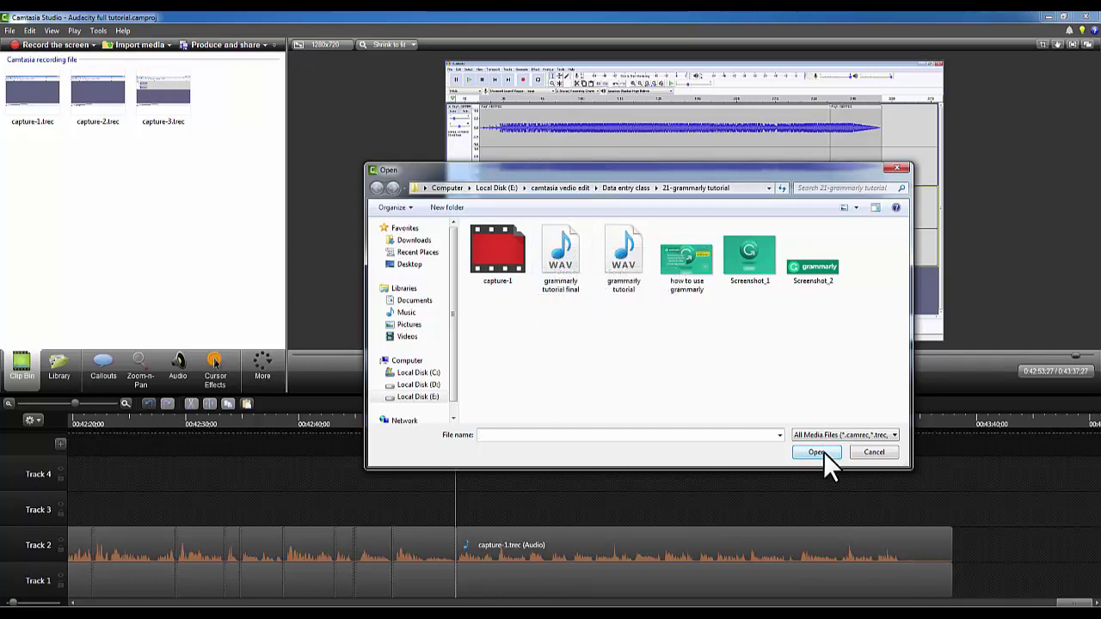
click(897, 168)
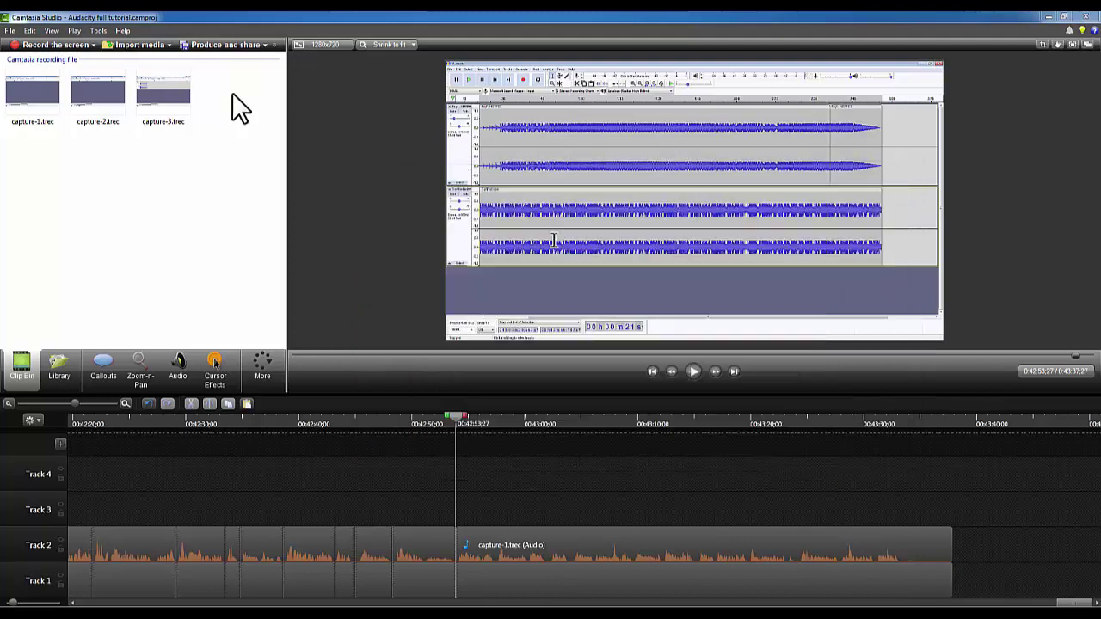
Step: In Camtasia Studio, import the audio file "grammarly tutorial final" from the 21-grammarly tutorial folder into the clip bin
click(124, 45)
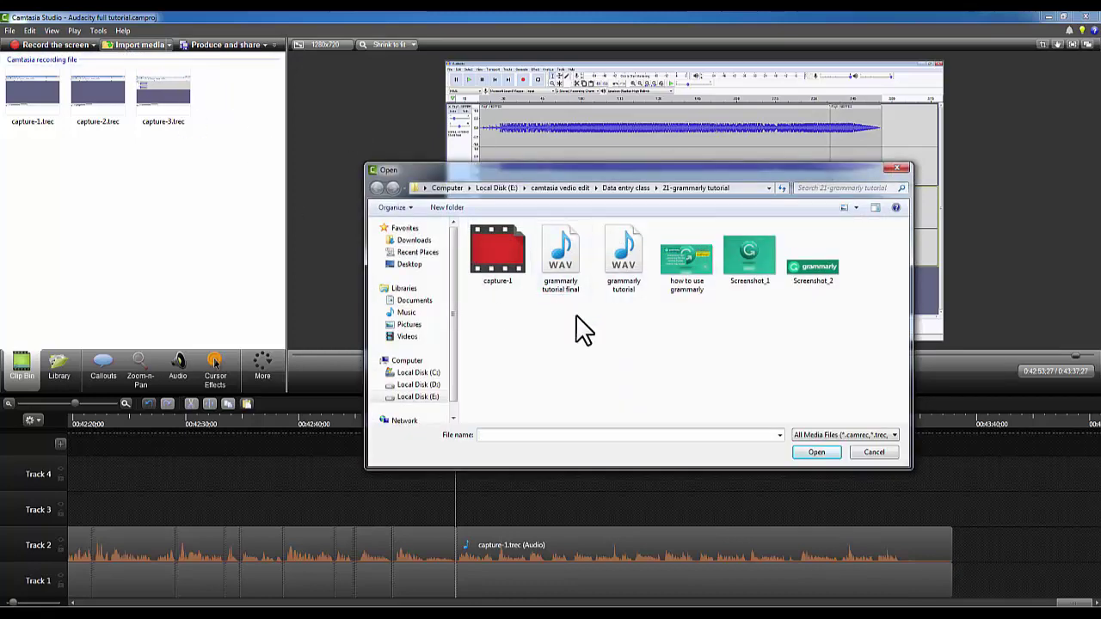
click(559, 255)
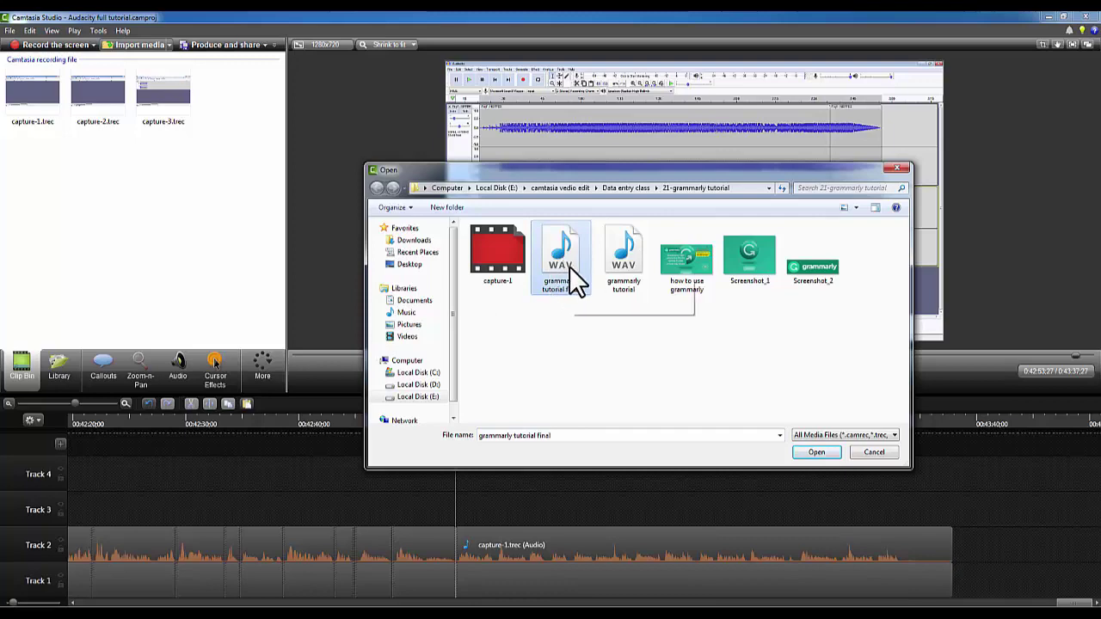
click(816, 454)
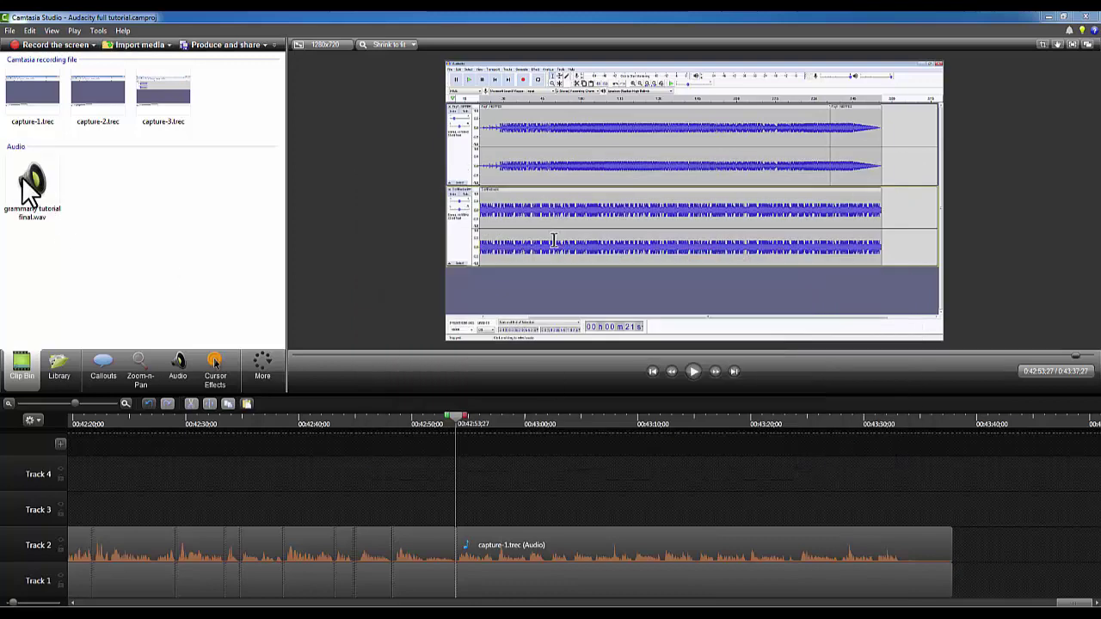
Step: Add grammarly tutorial final.wav to the timeline at the playhead
click(32, 183)
right_click(33, 184)
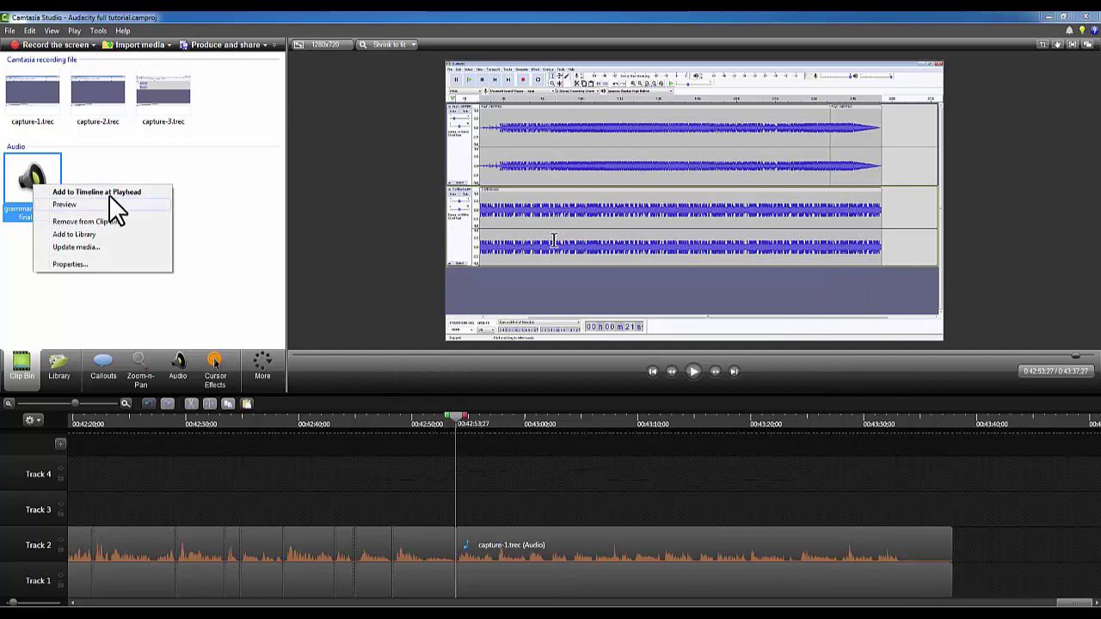
click(114, 191)
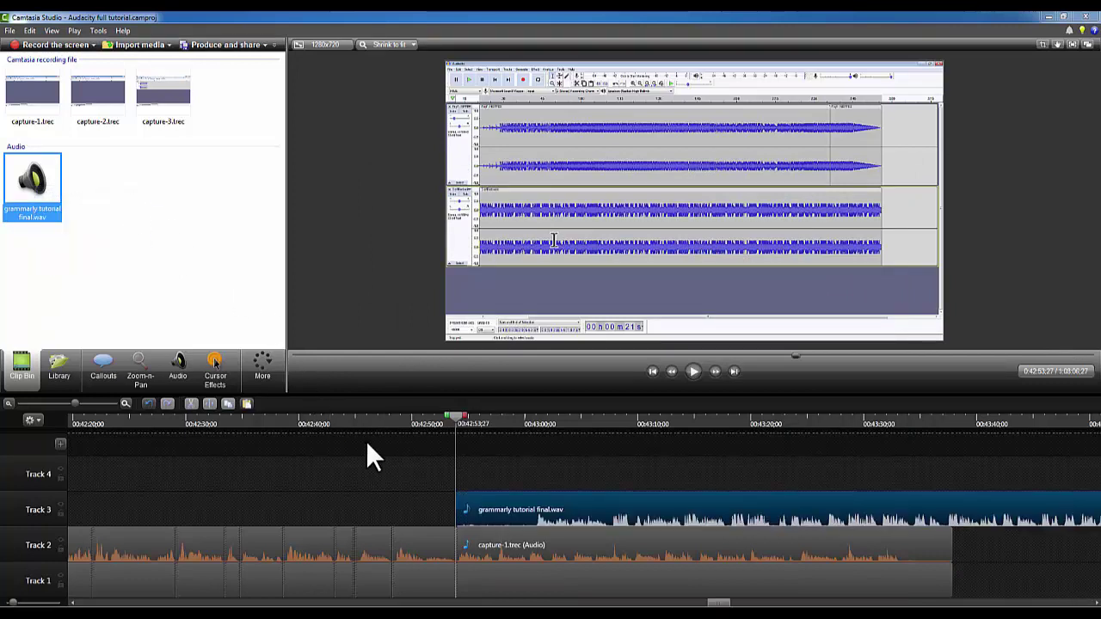